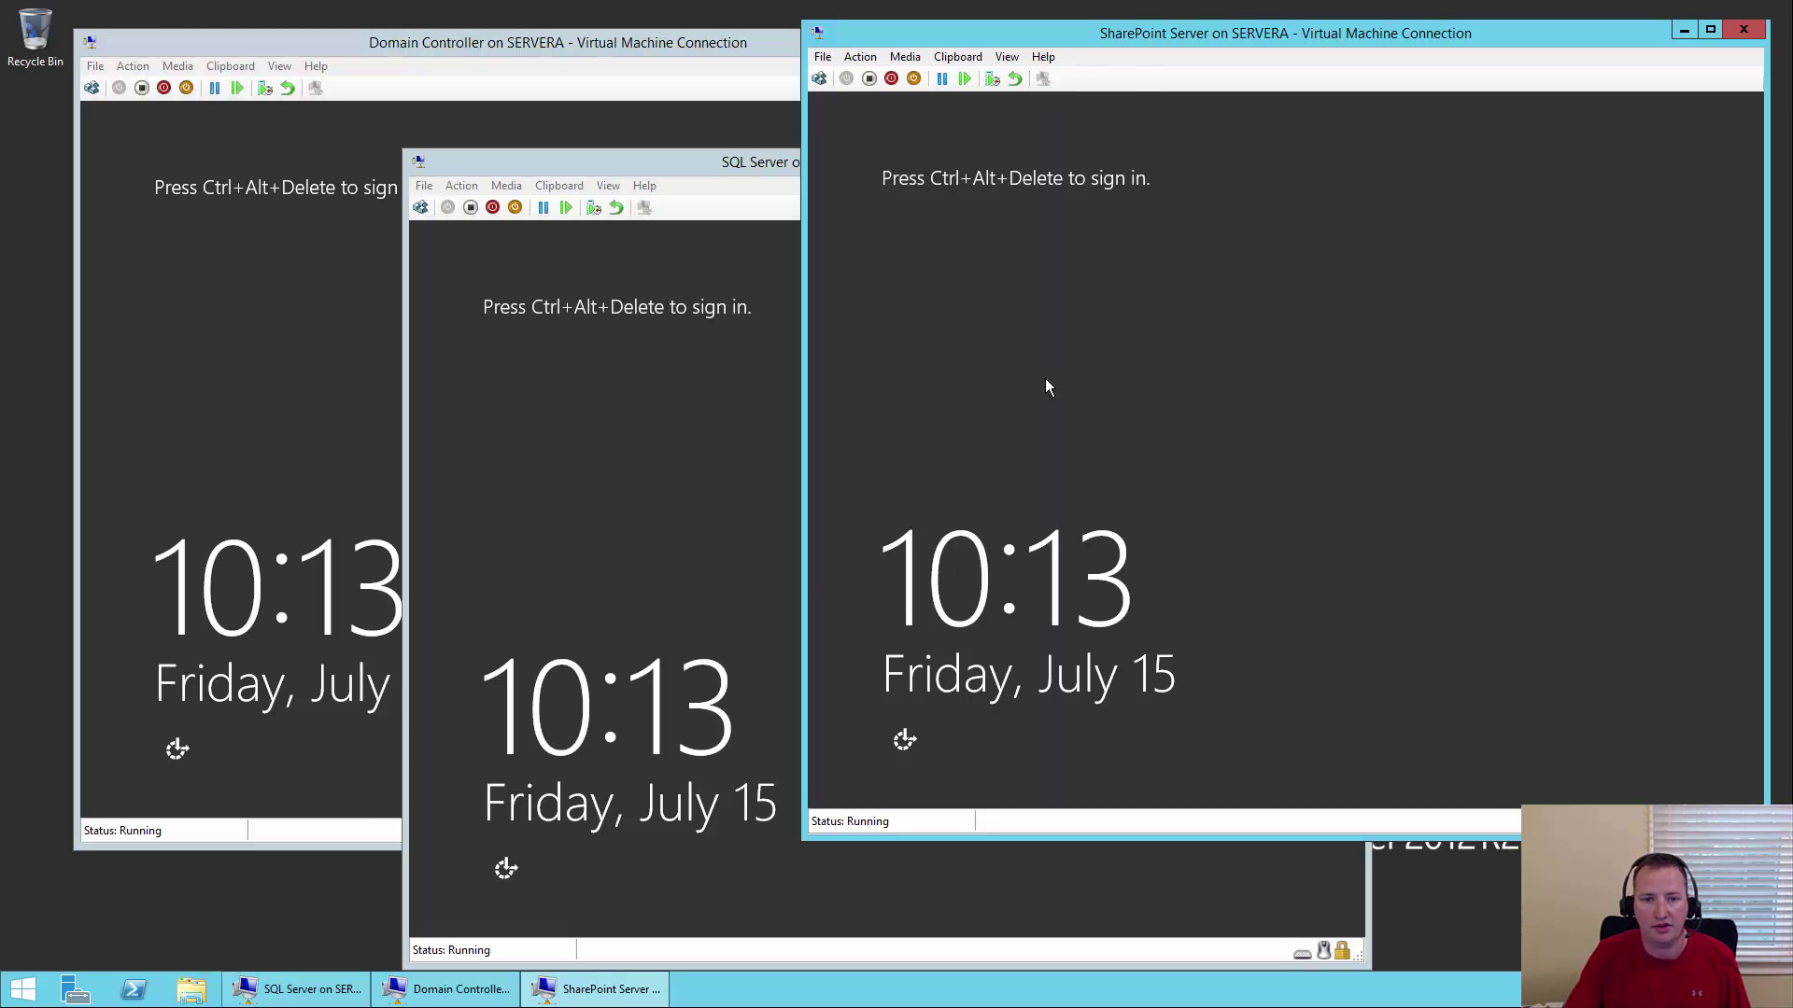
Sign the SharePoint Server VM in as SHANESCOWS\administrator with the account password, then switch to the Domain Controller VM
click(821, 81)
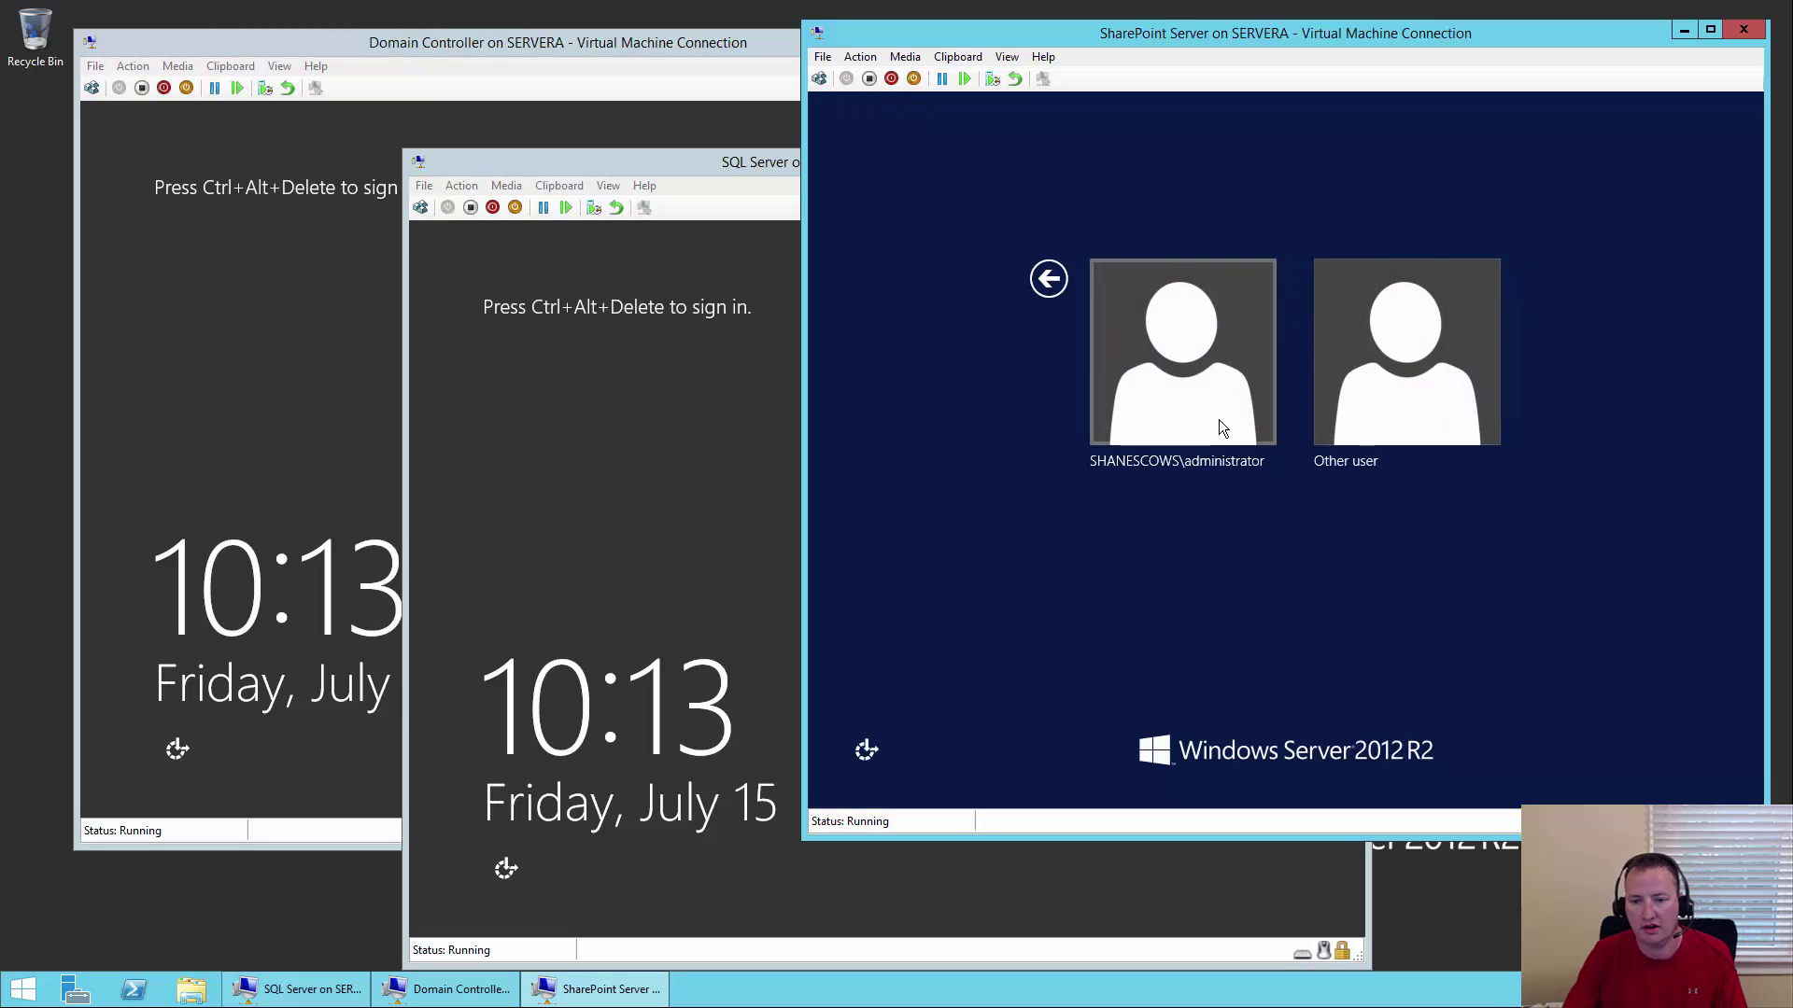
click(1218, 412)
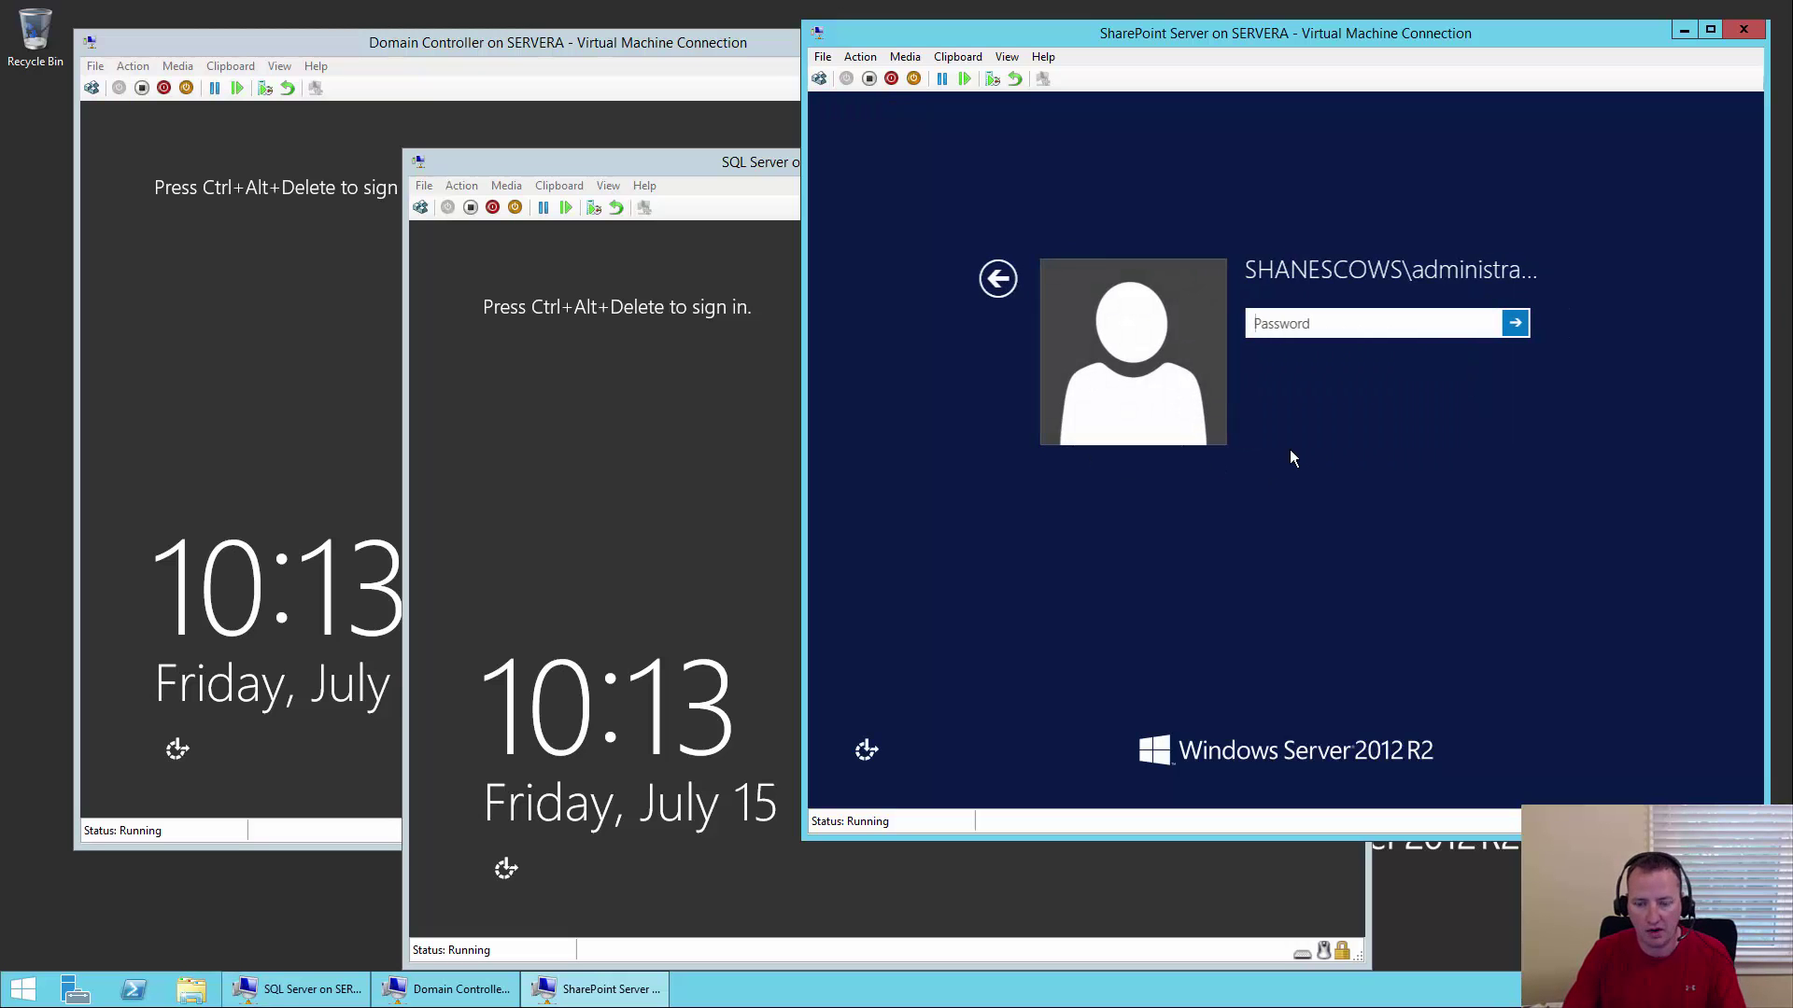
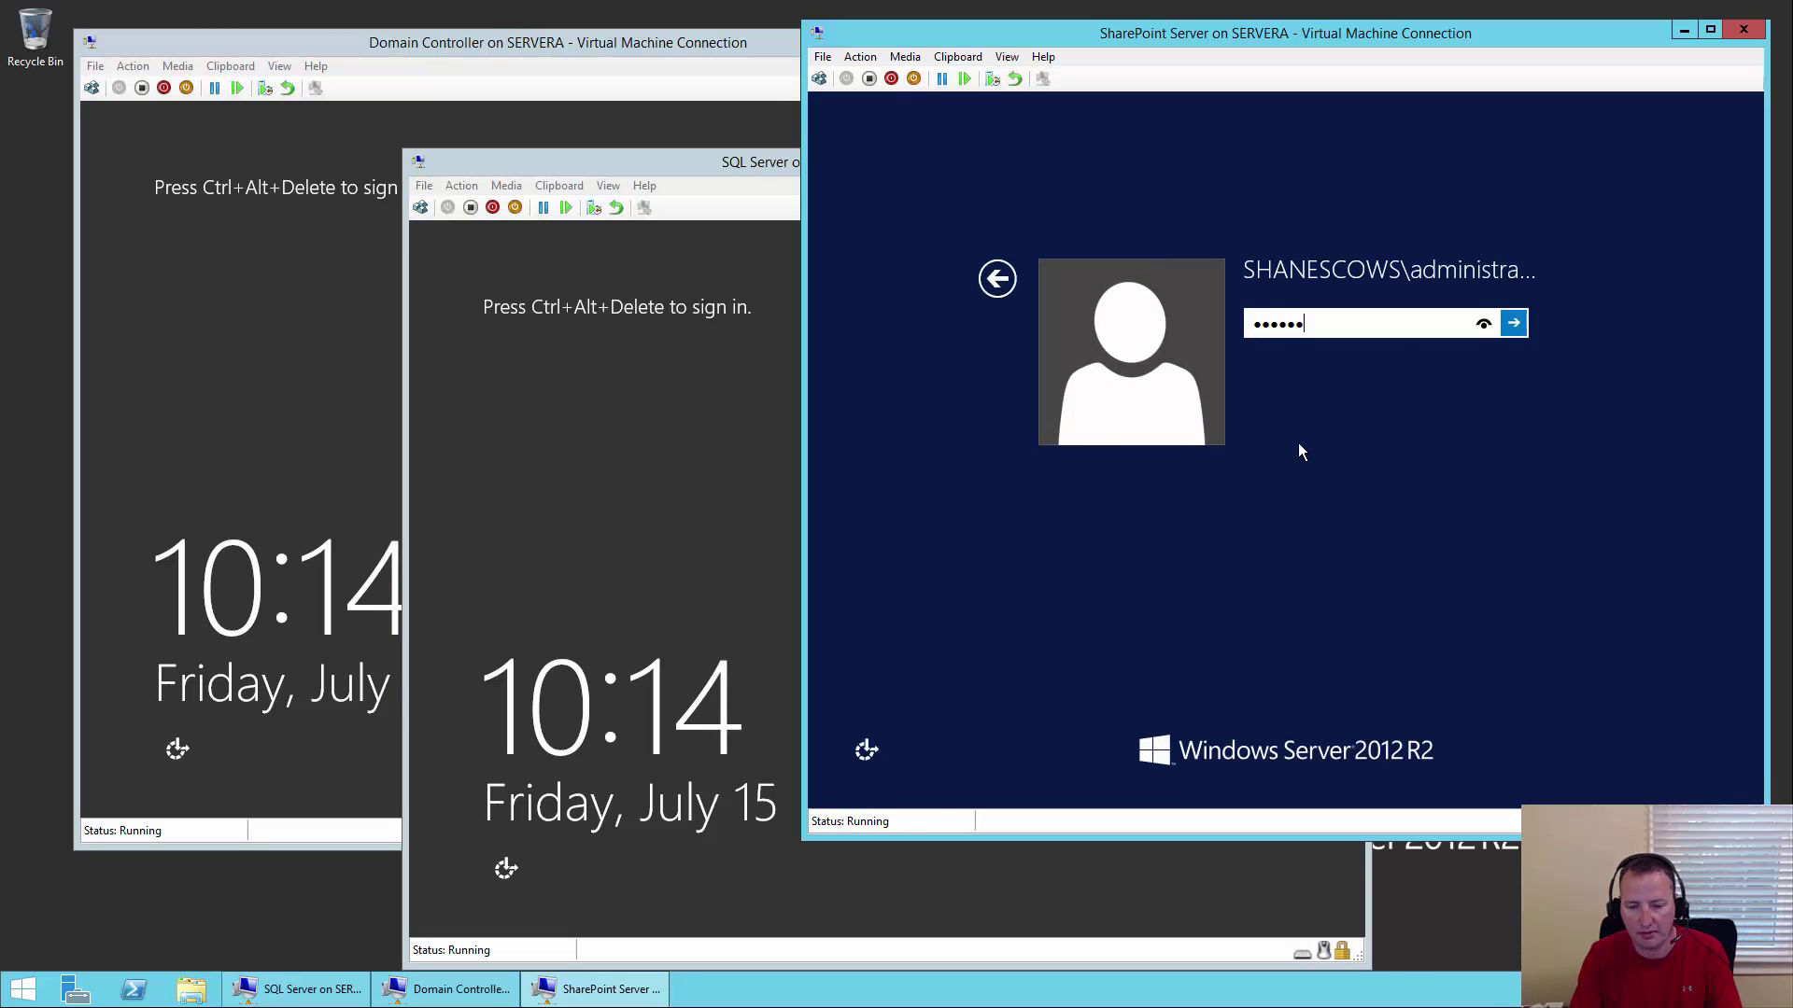
key(Return)
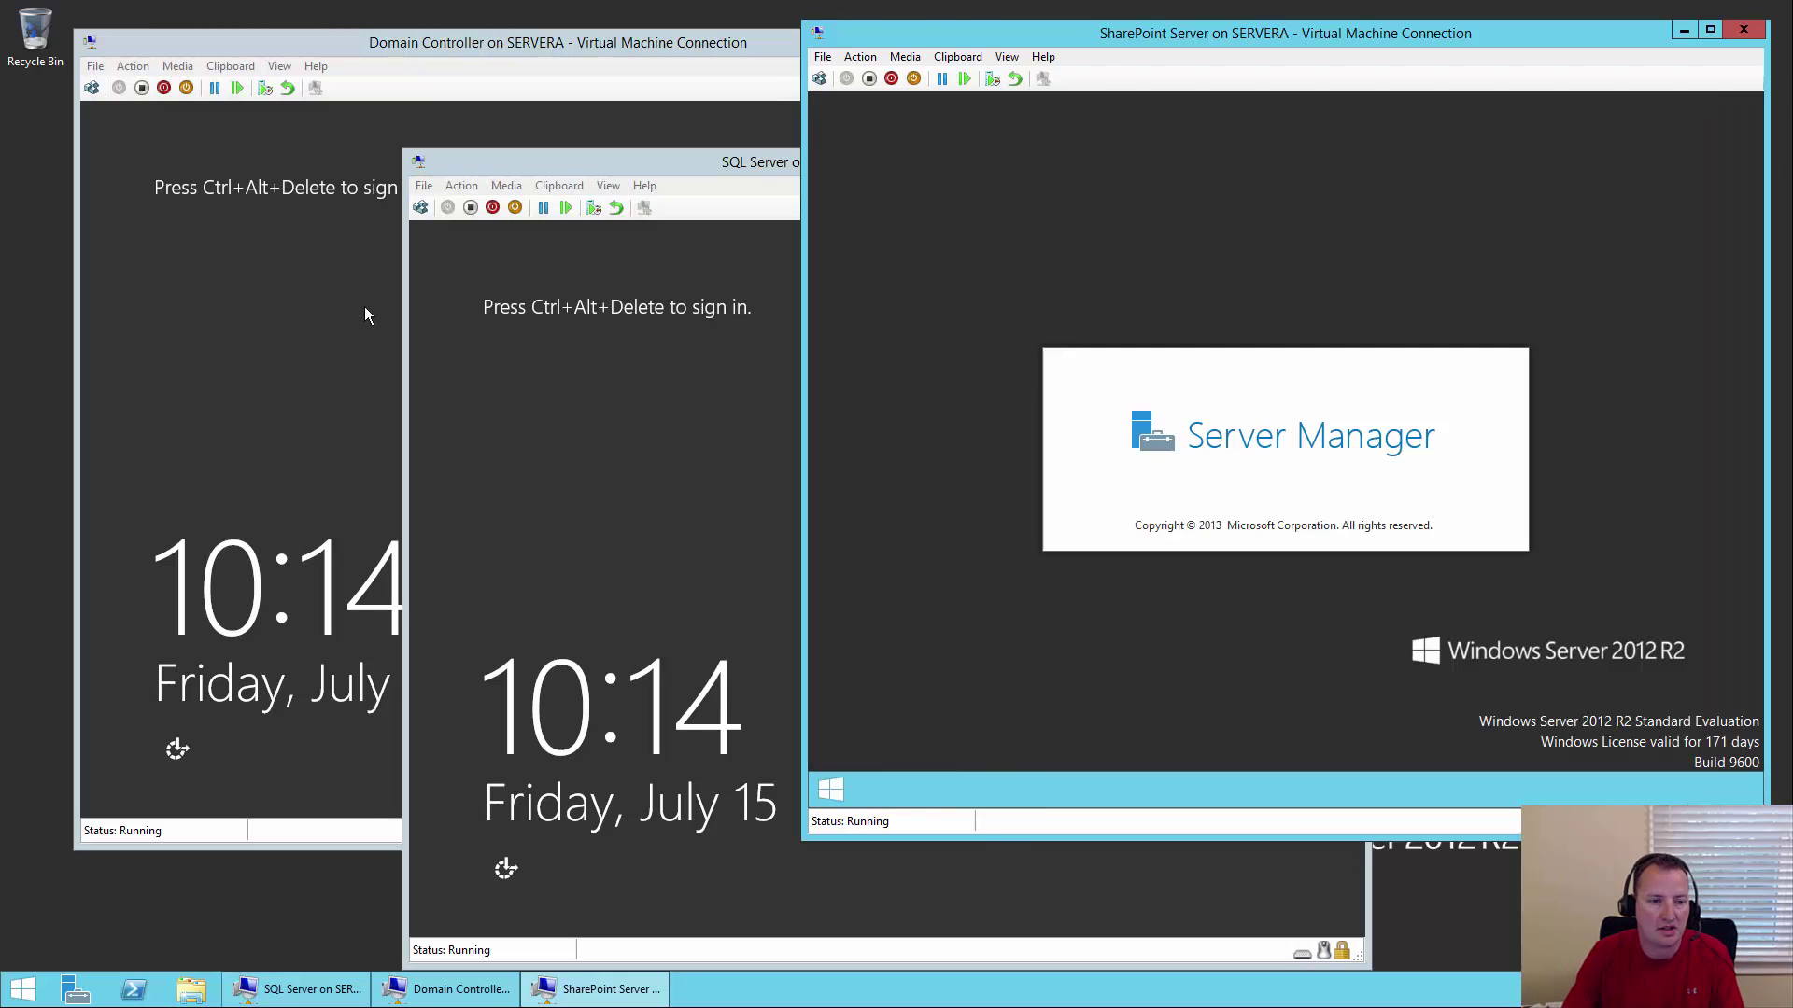
click(331, 319)
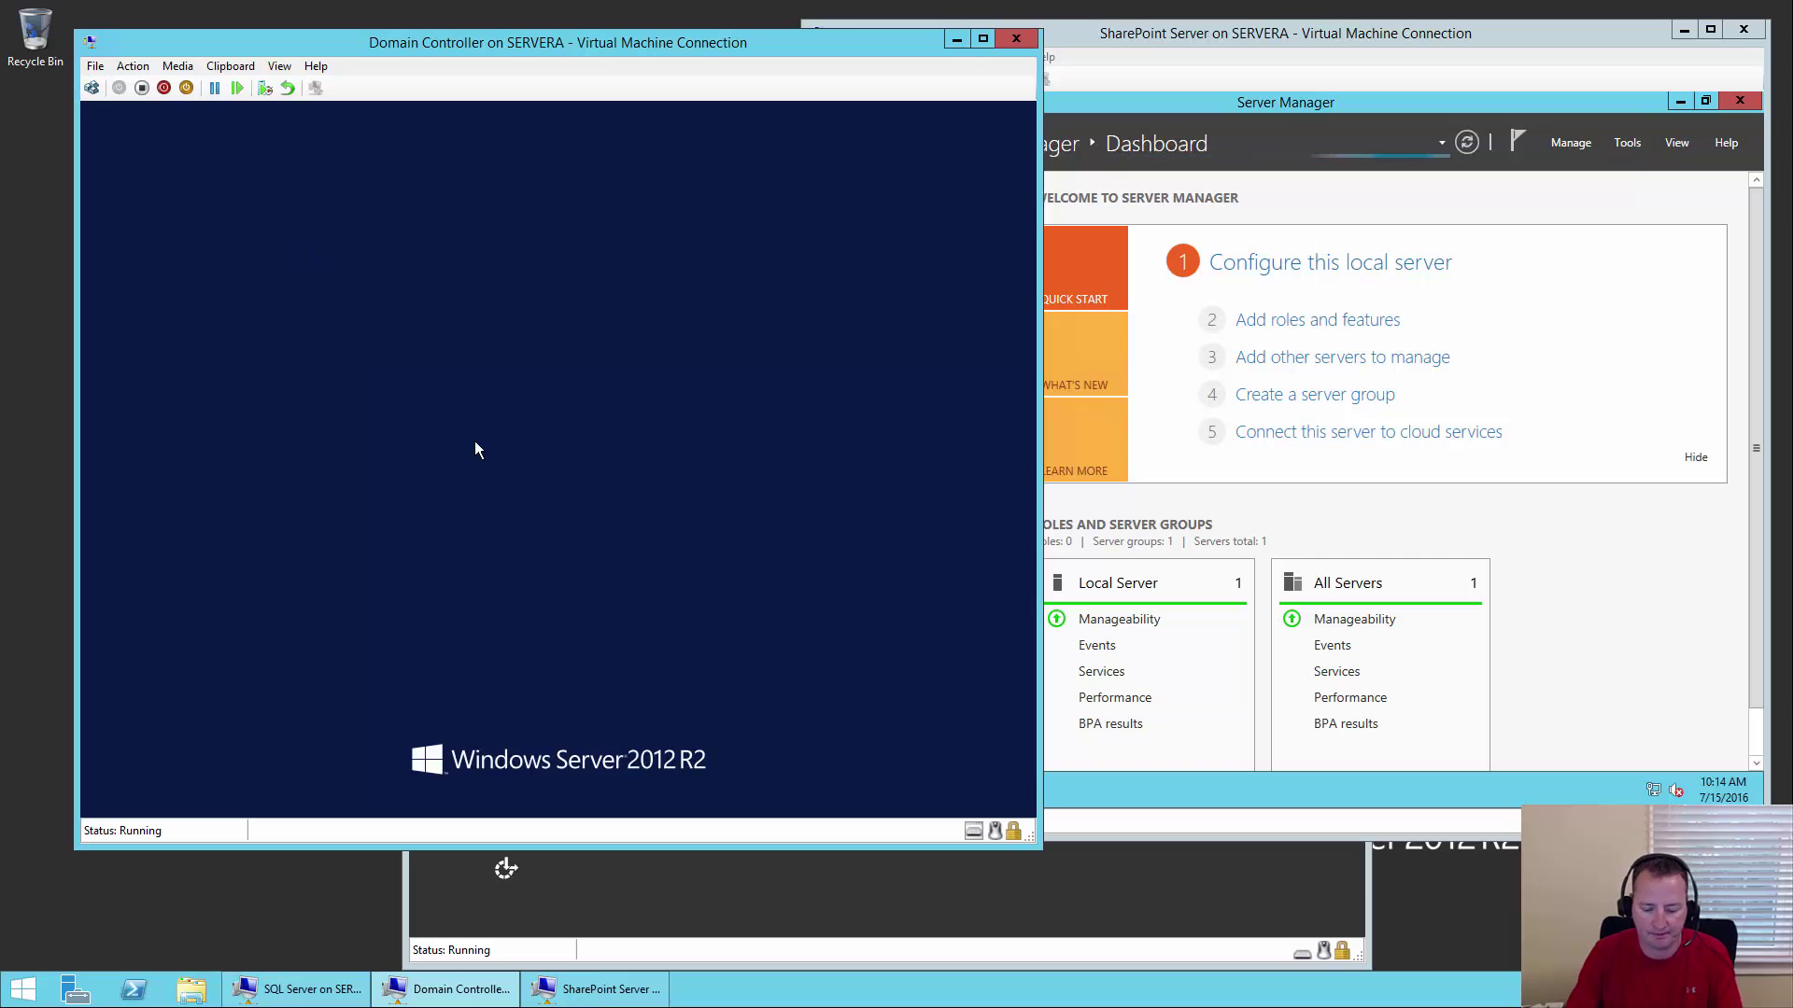
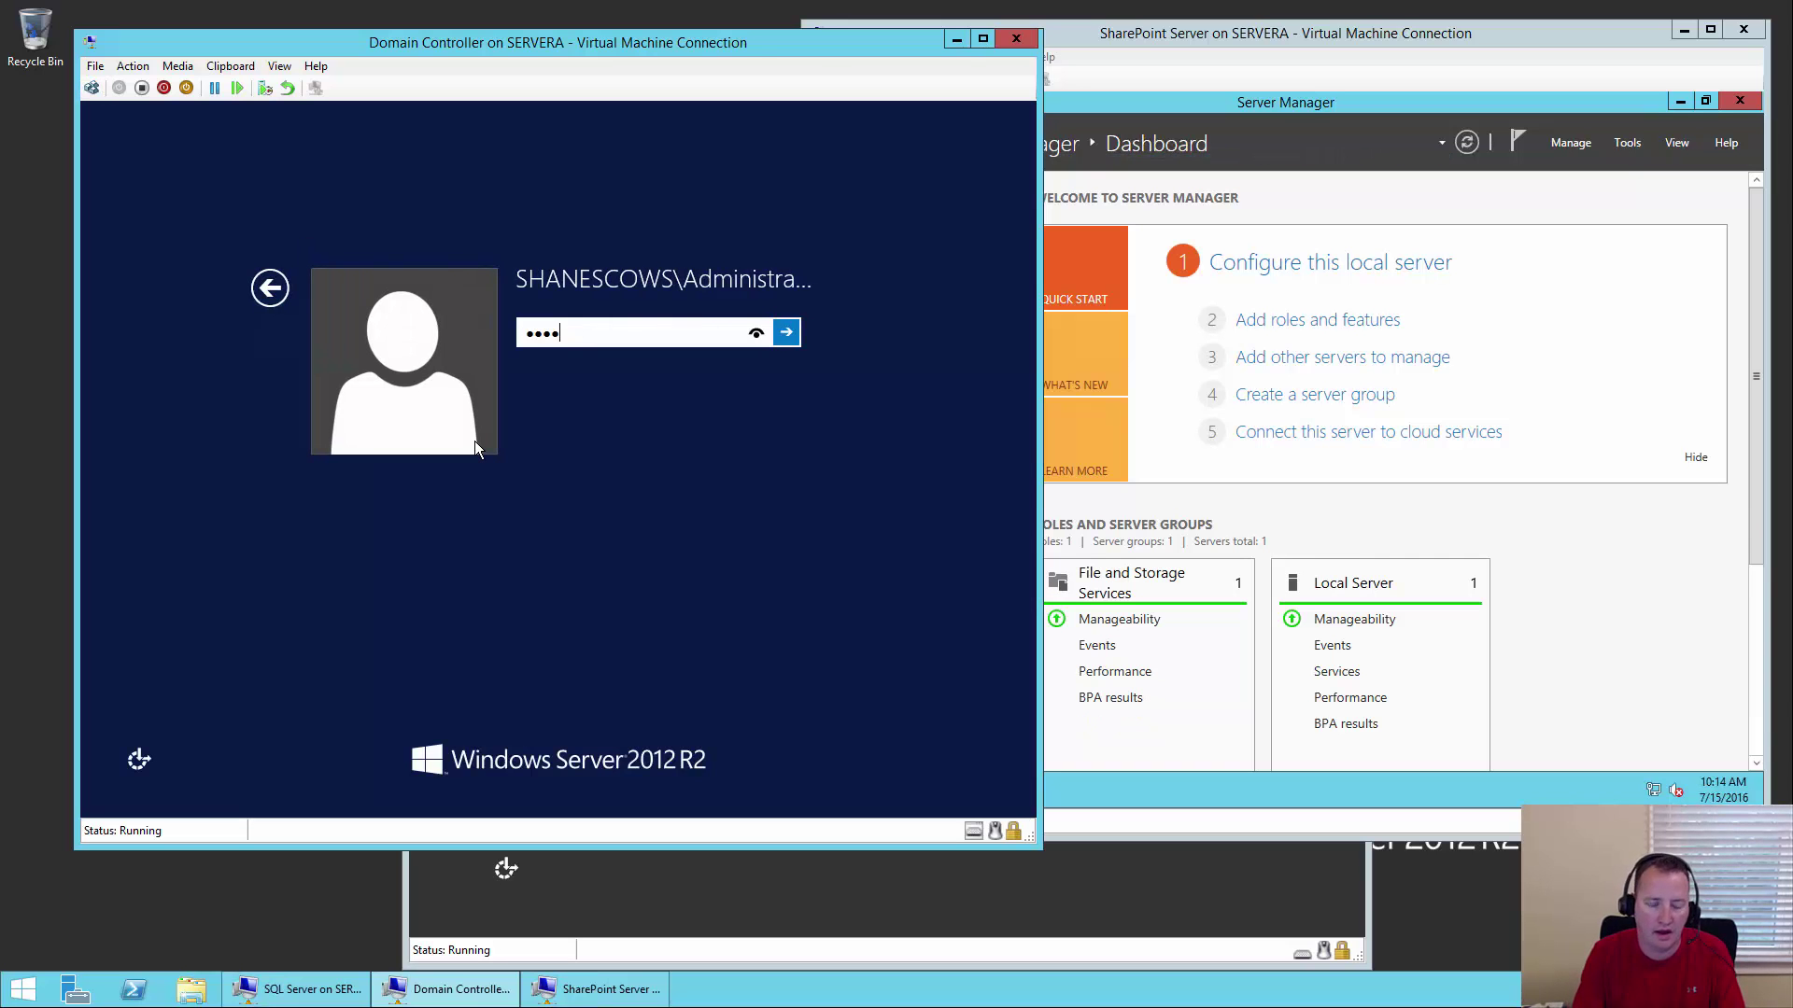
Sign in to the Domain Controller VM with the administrator password
key(Return)
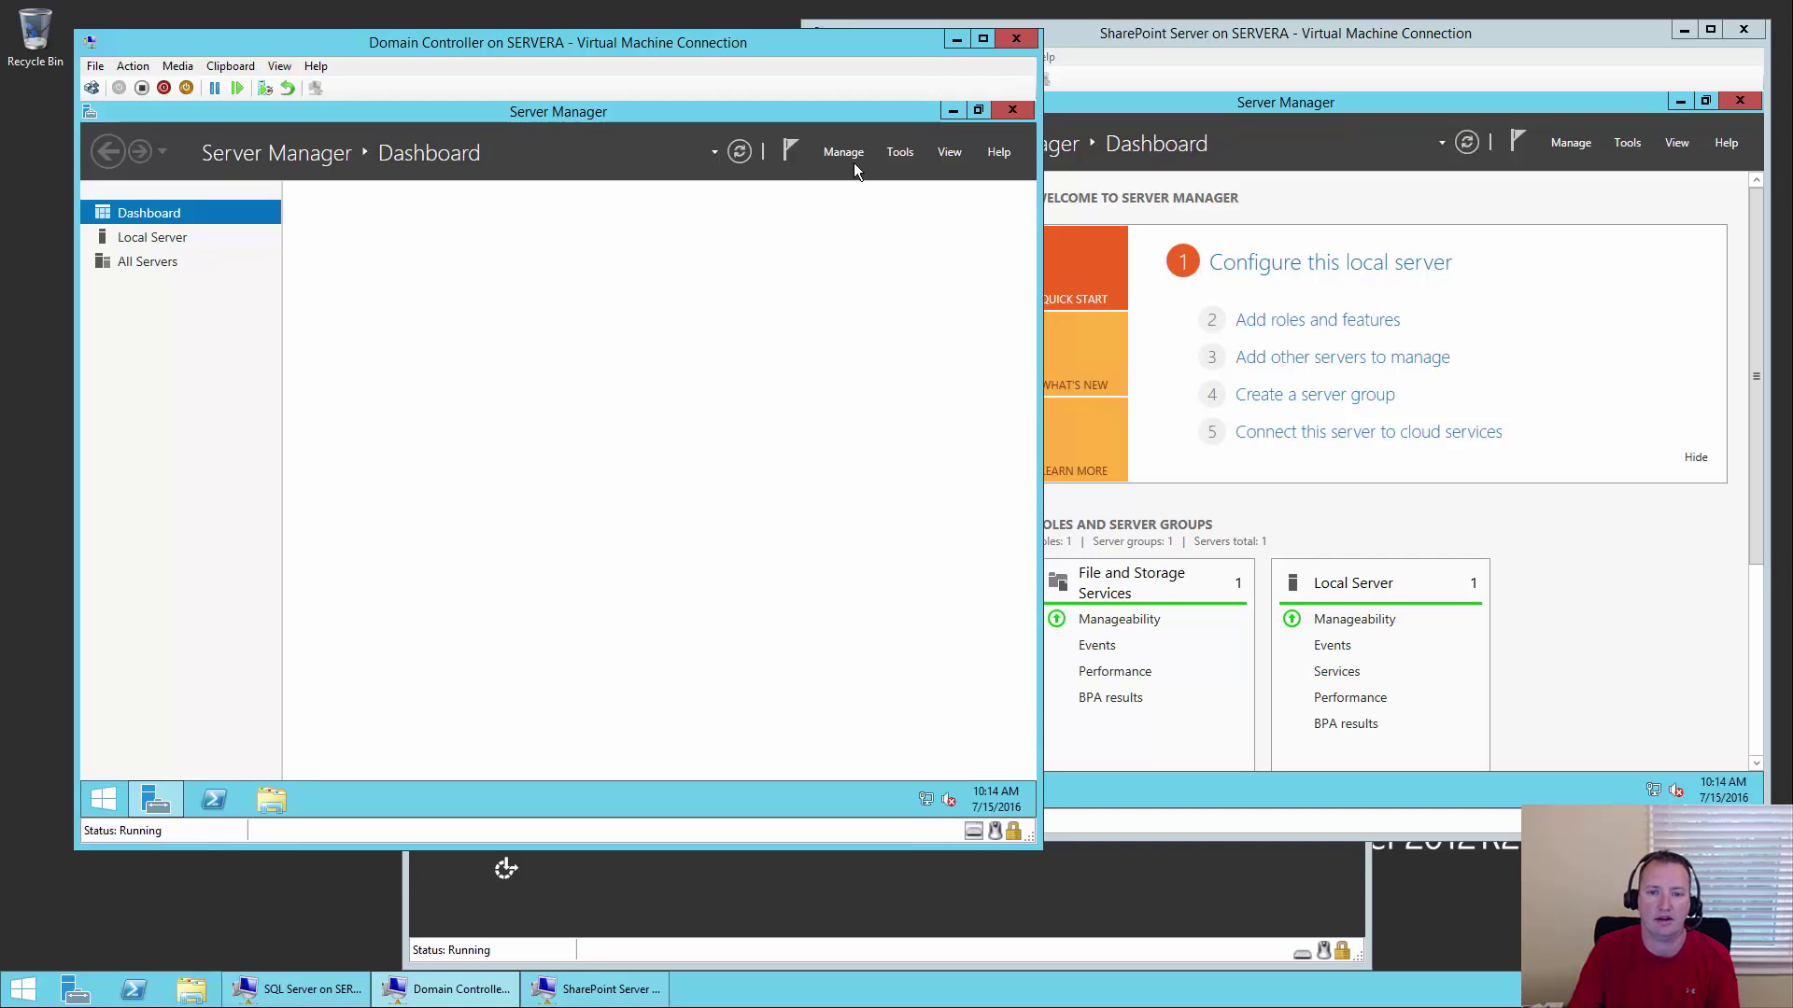
Launch Active Directory Users and Computers from Server Manager's Tools menu and select the shanescows.com Users container
click(903, 164)
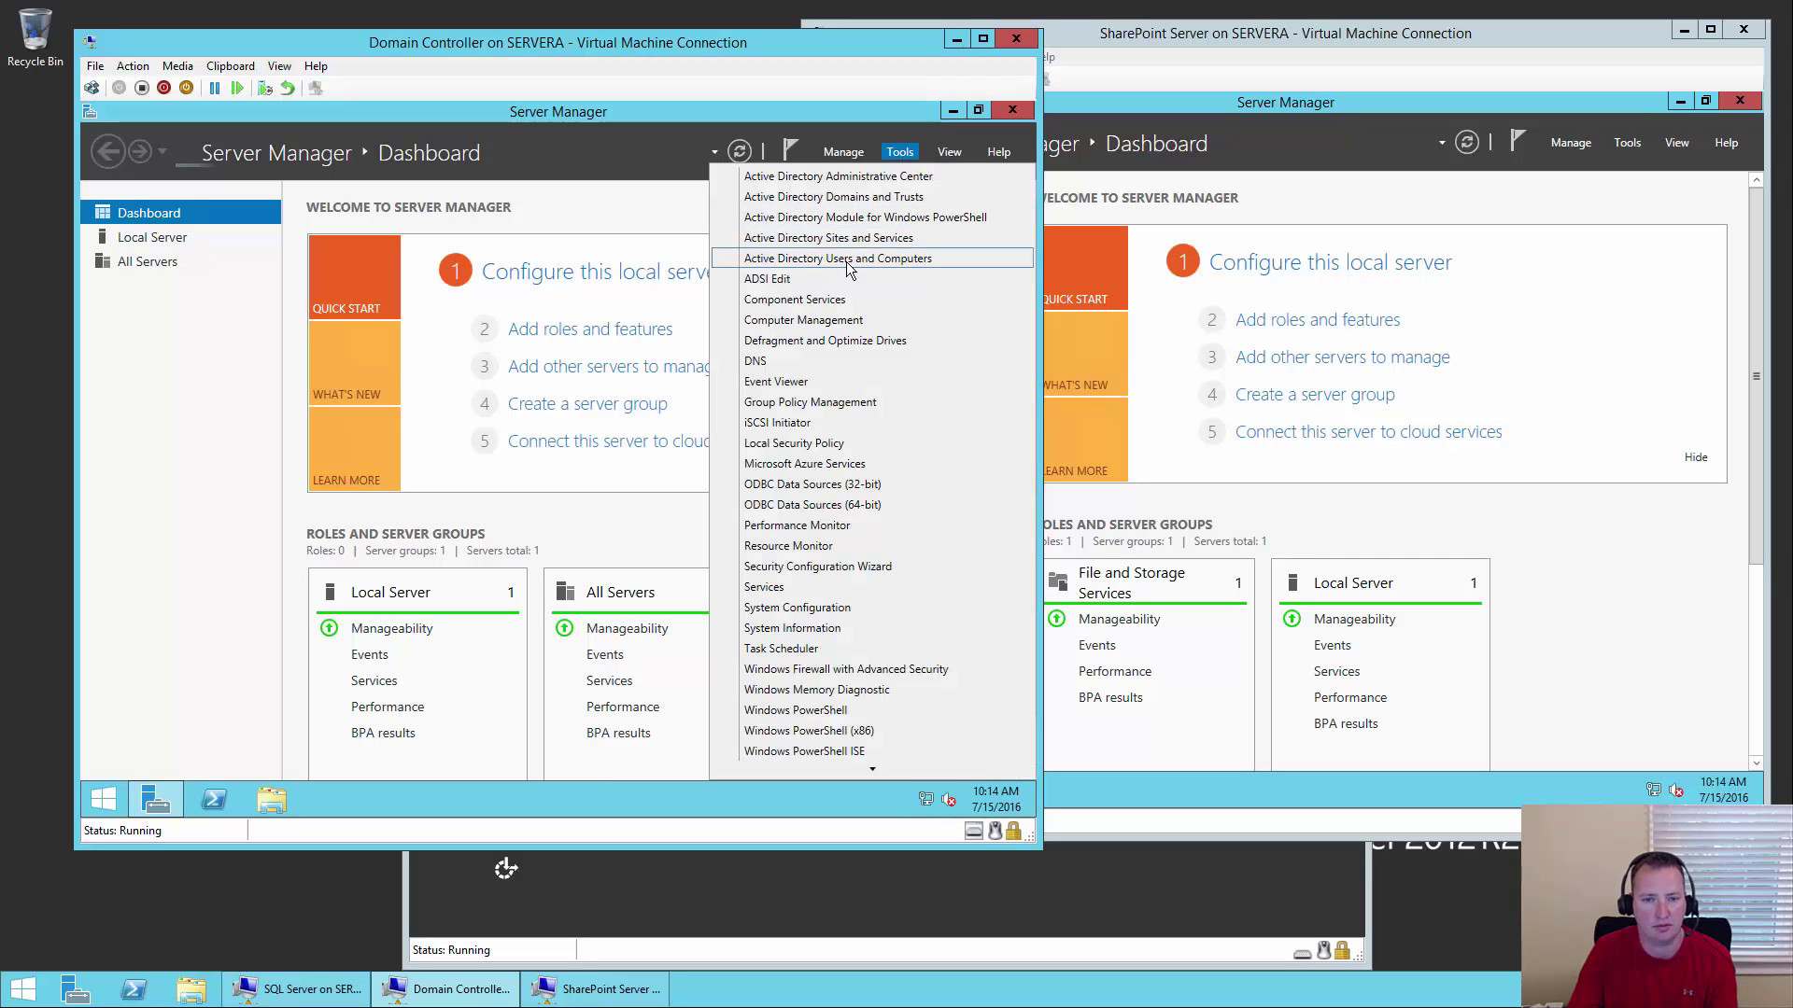
click(848, 262)
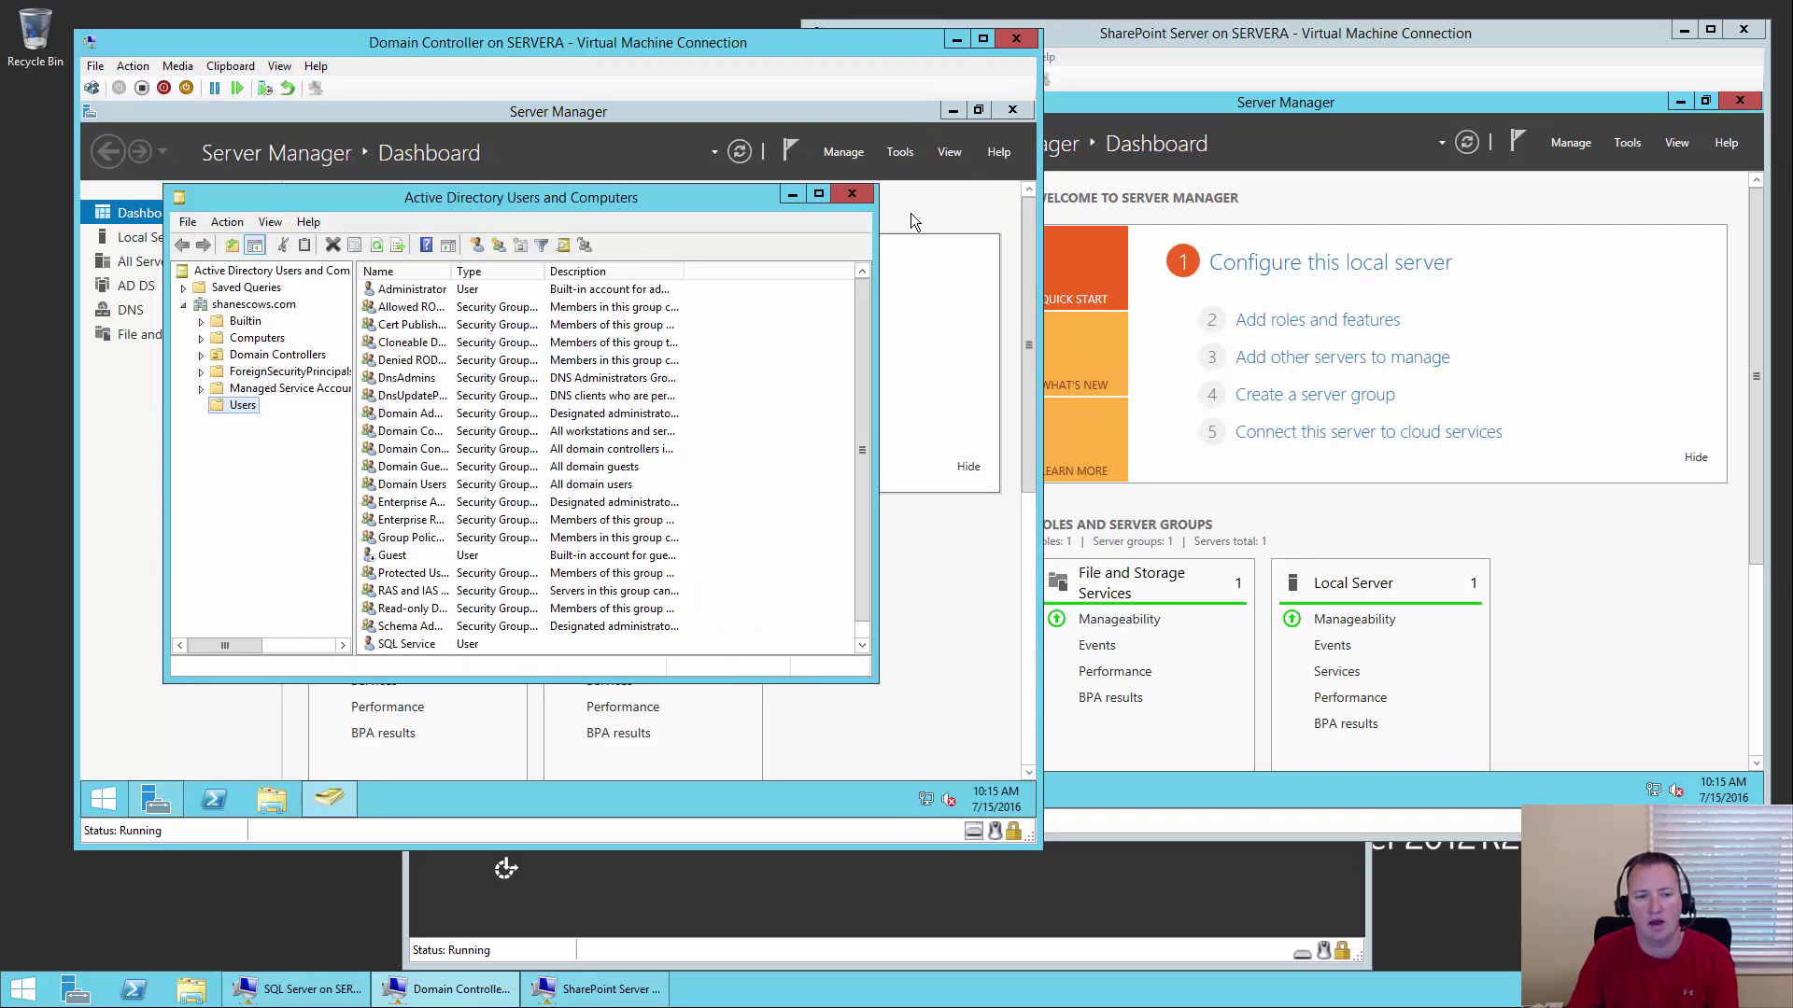
click(412, 484)
click(250, 408)
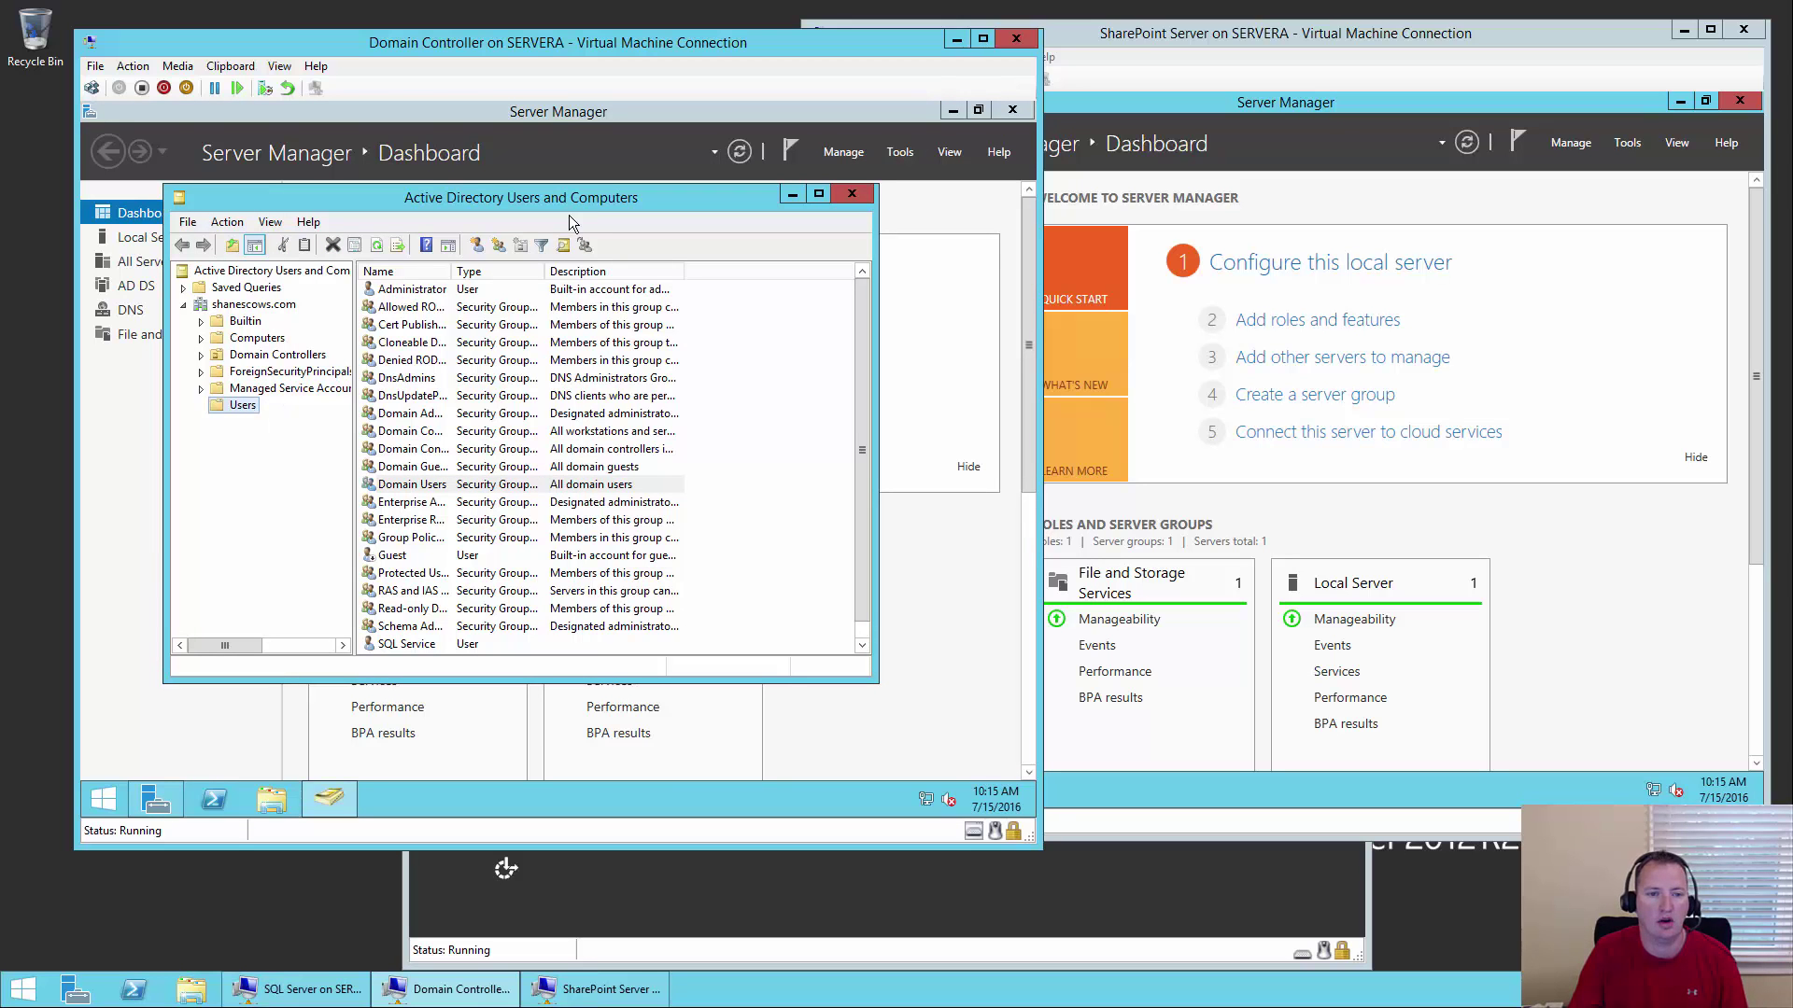
Create a new user with first name SharePoint, last name Install and logon name sp_install
click(481, 248)
text(SharePoint)
key(Tab)
text(Instal)
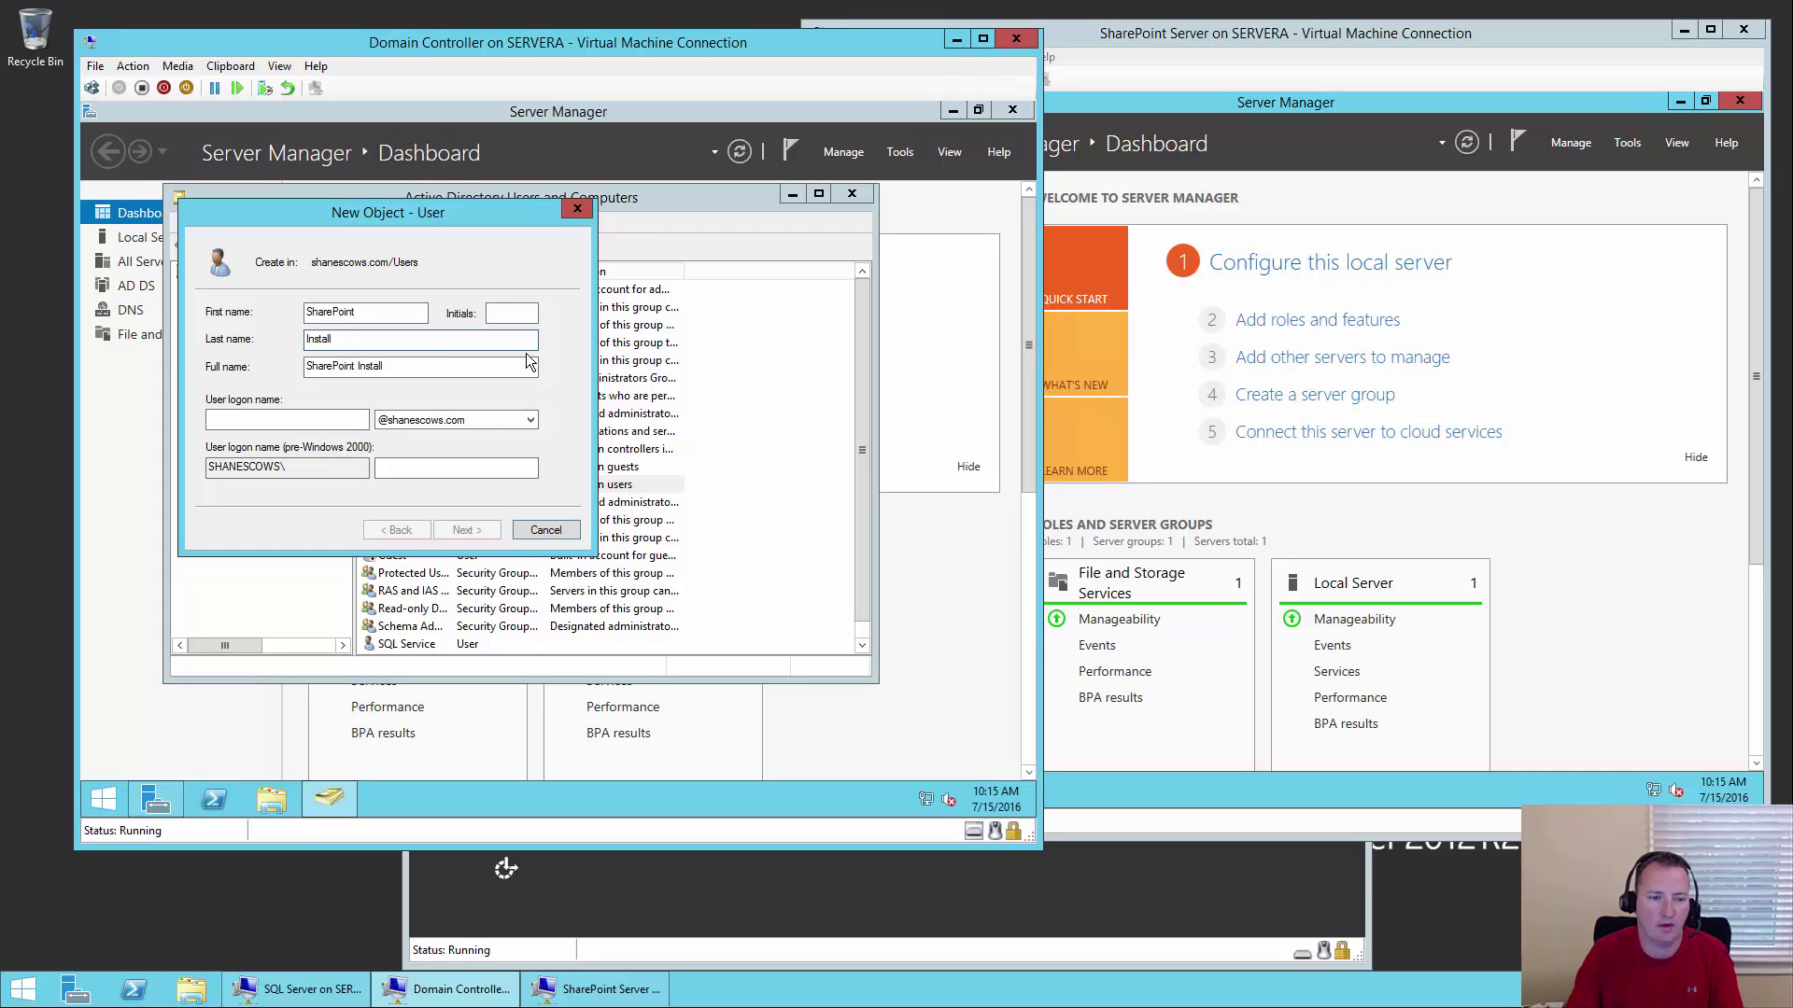
click(281, 419)
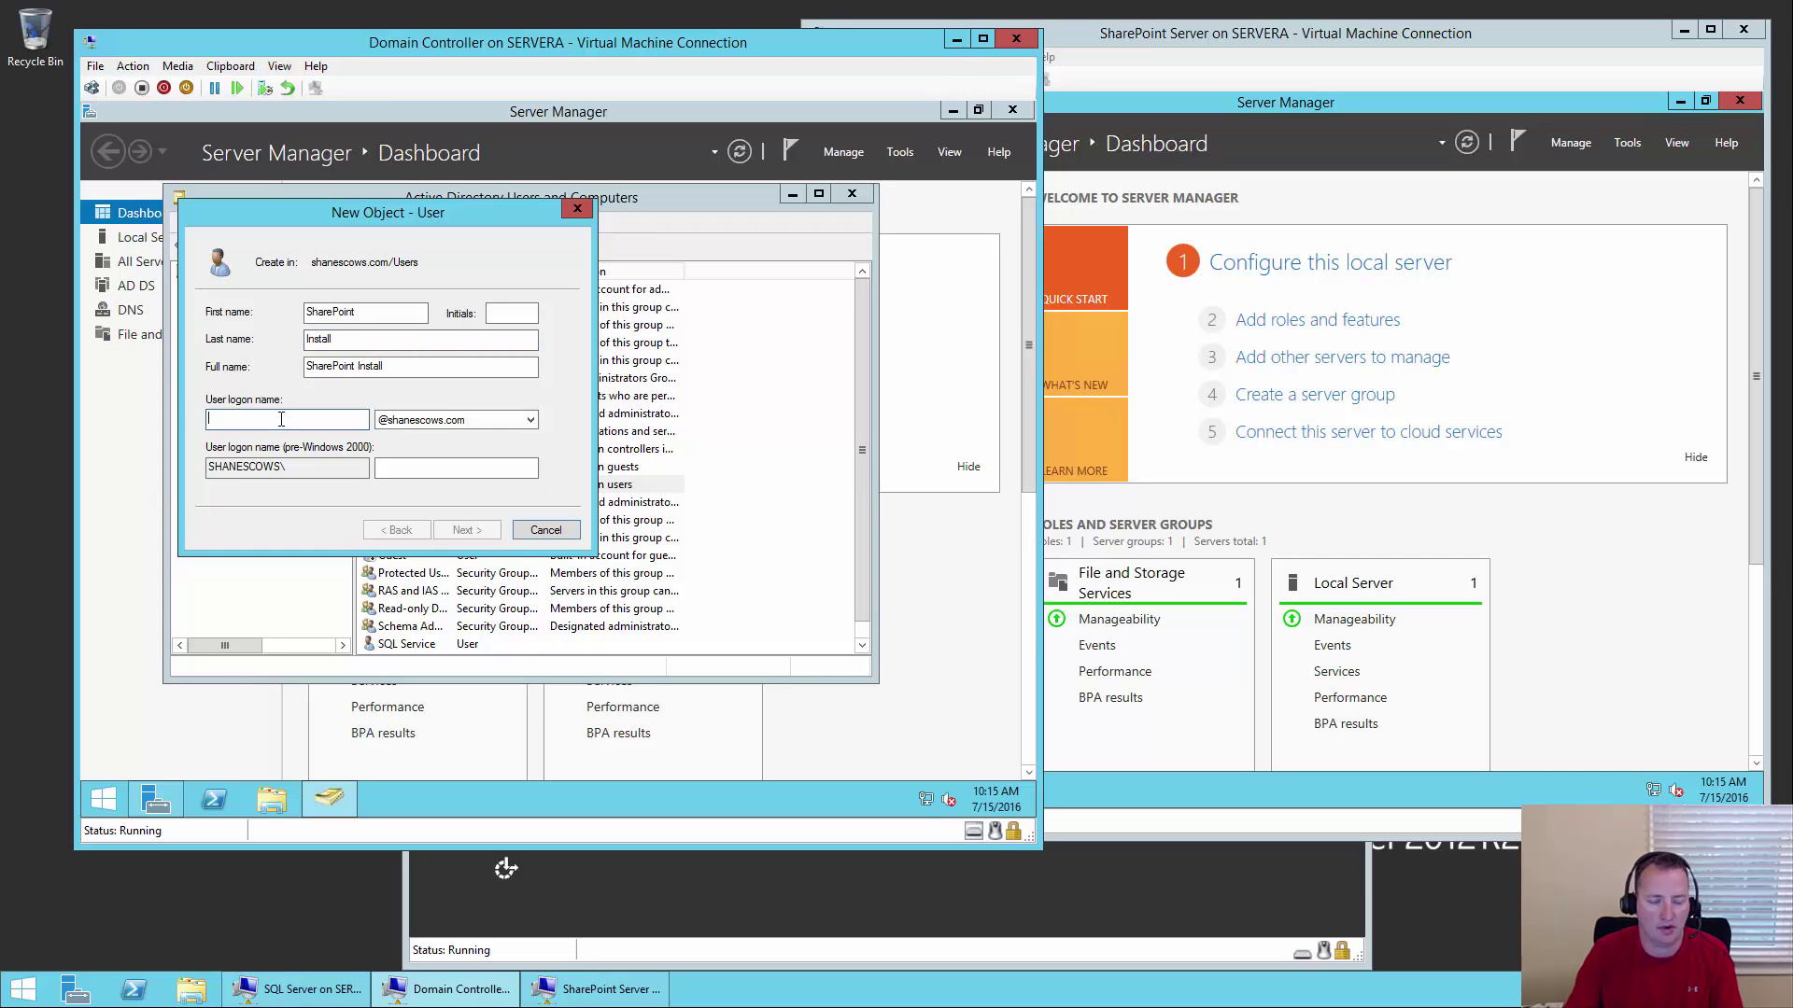
text(sp_install)
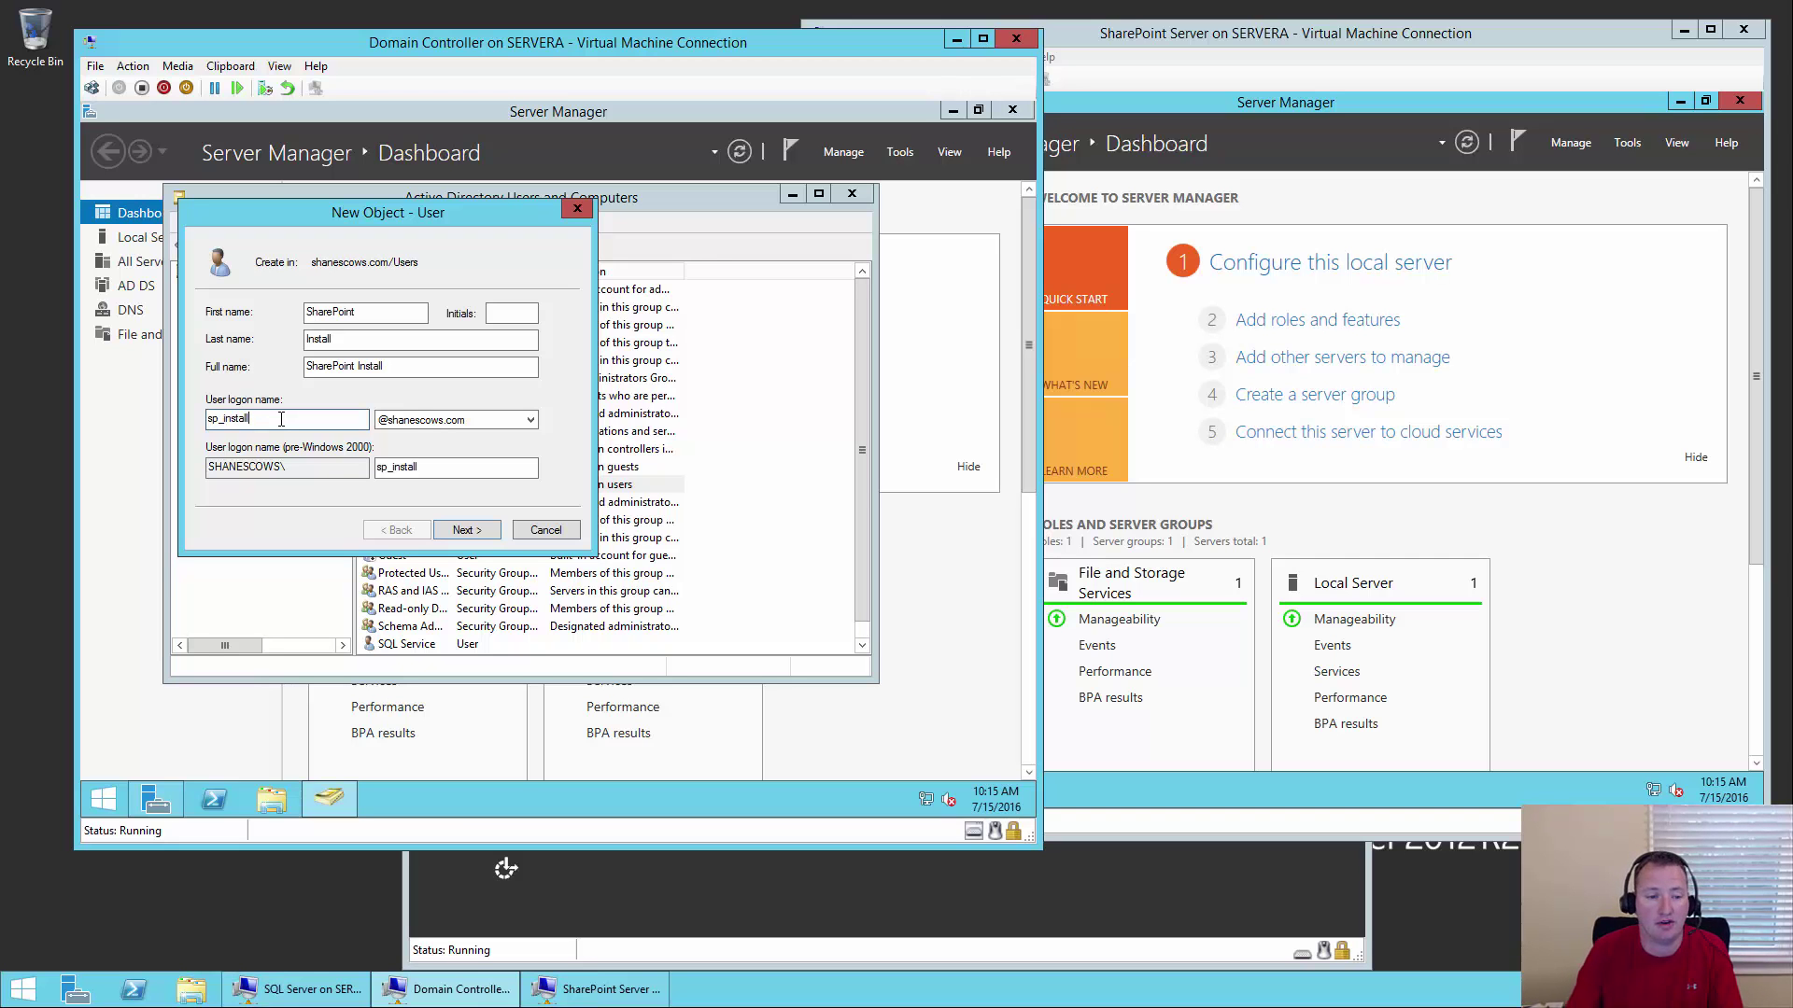
Enter and confirm the new user's password on the password page
click(481, 531)
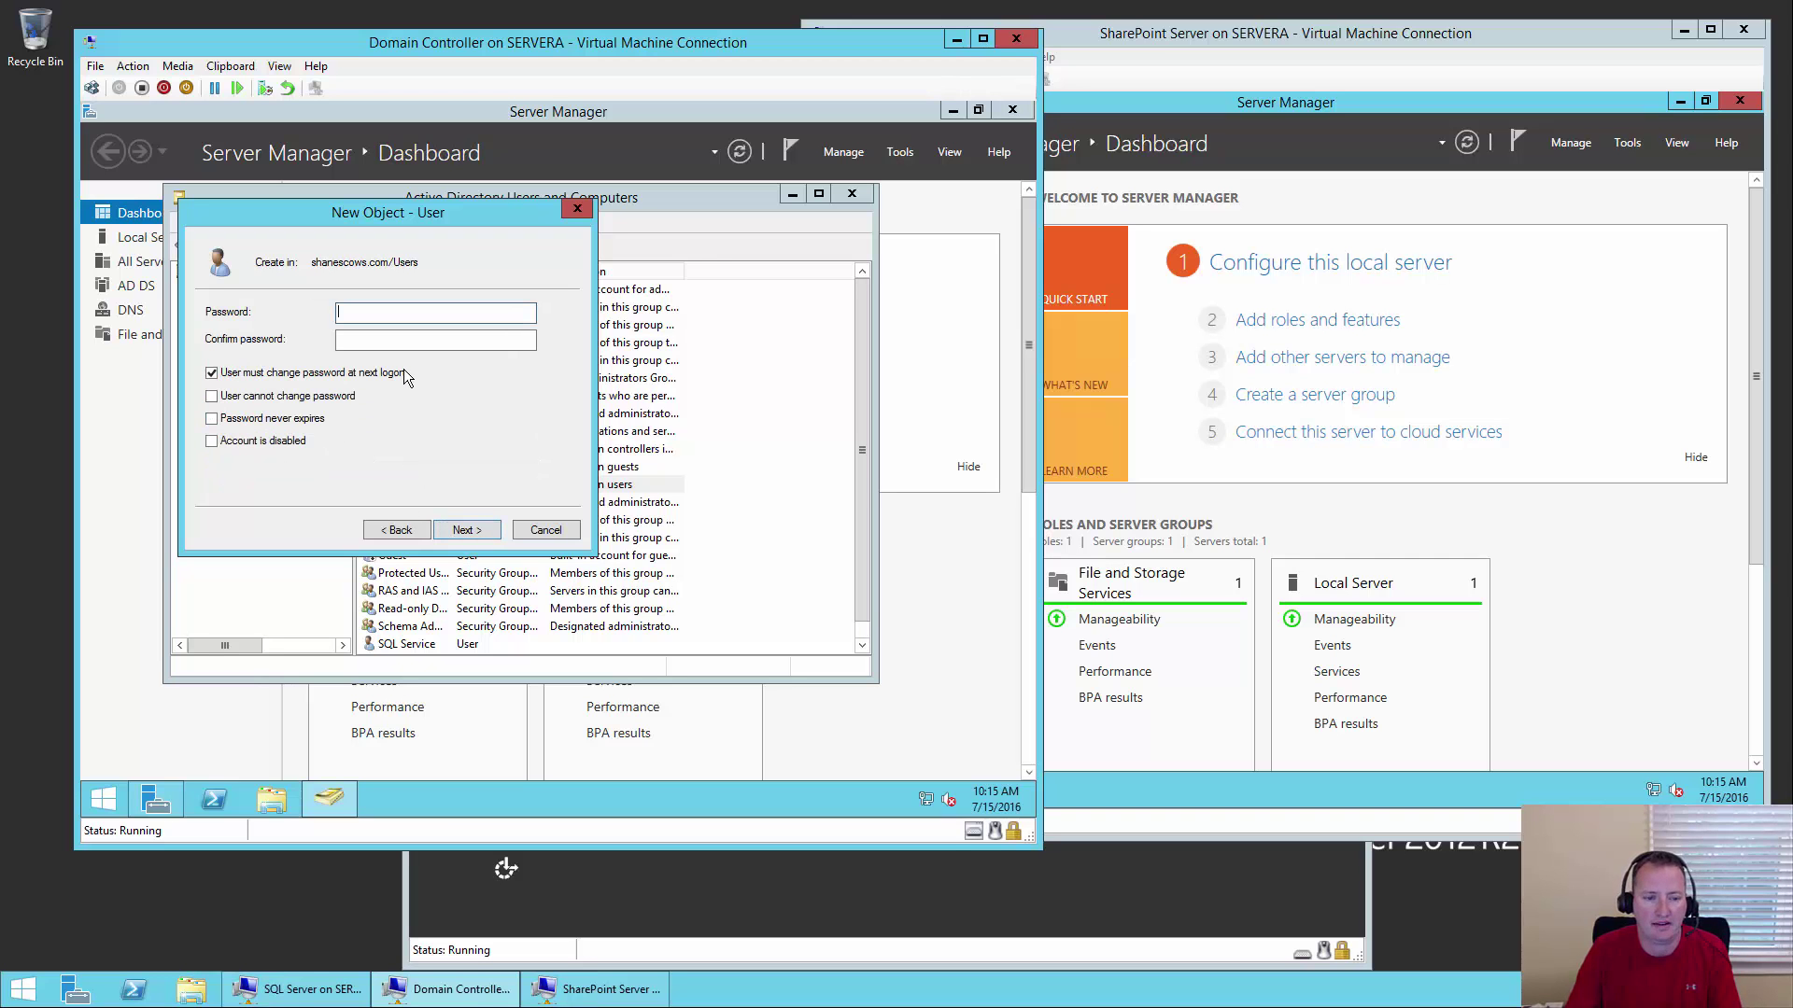
text(••••••••••)
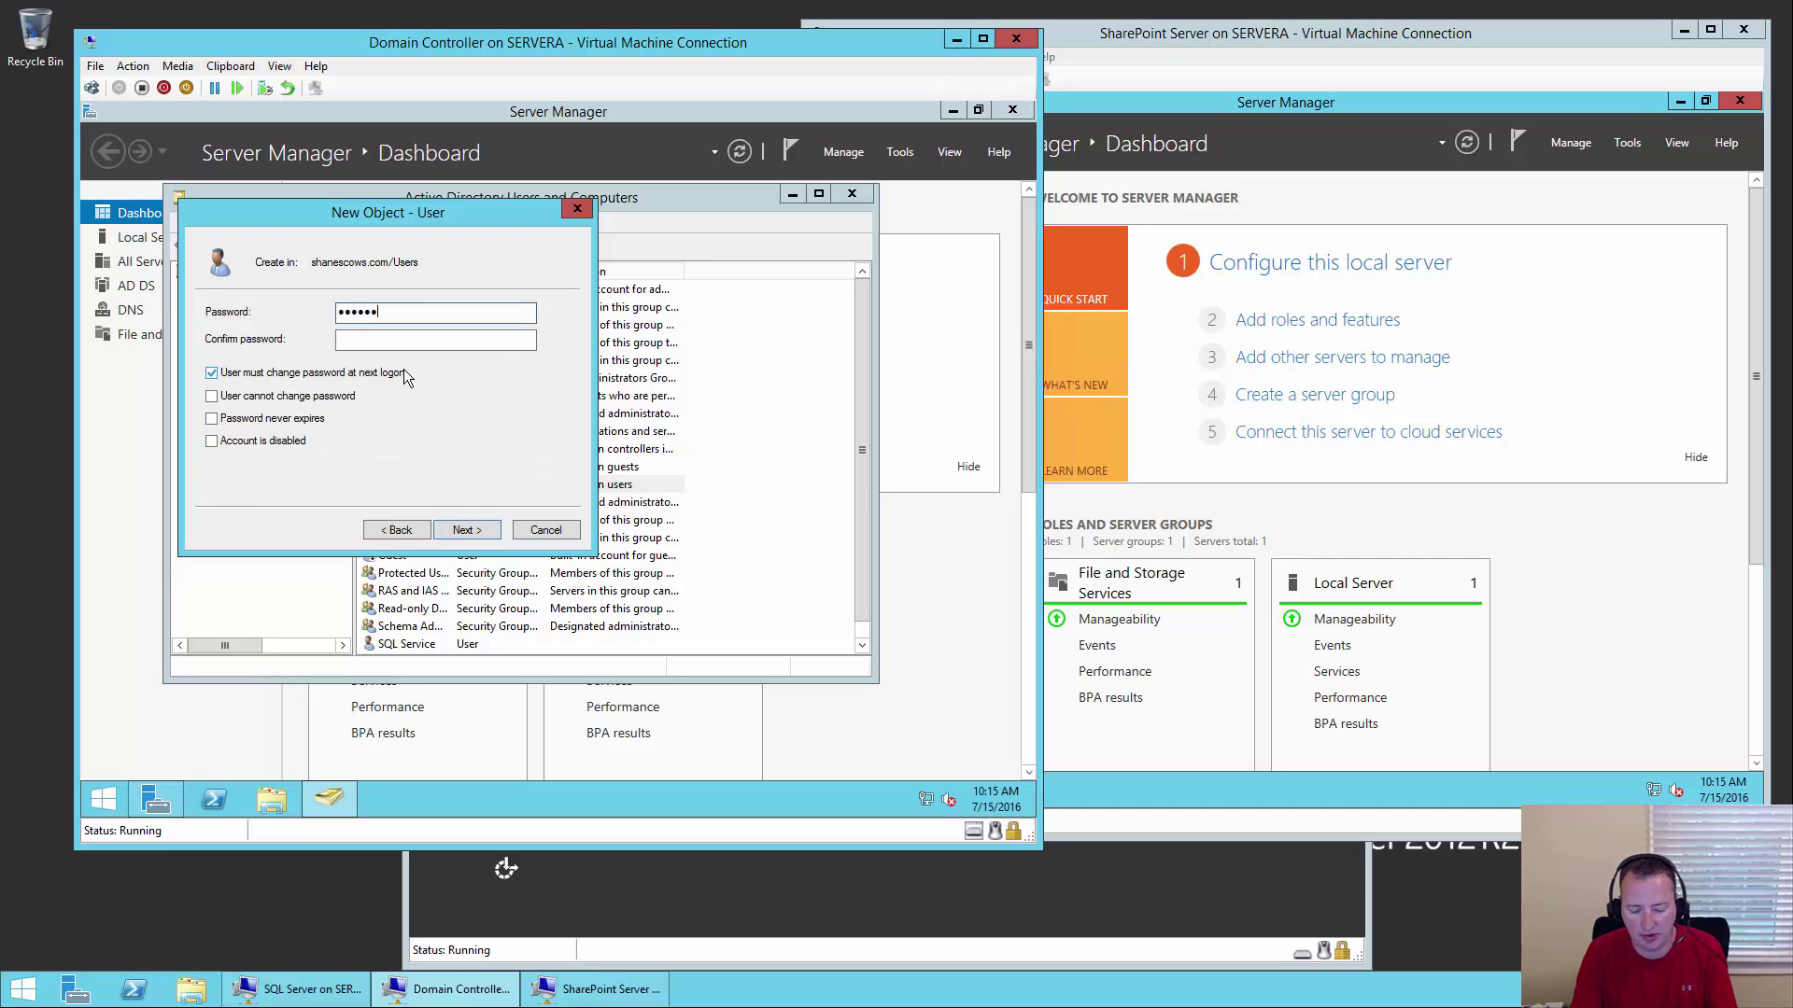
key(Tab)
text(••••••••••)
key(Tab)
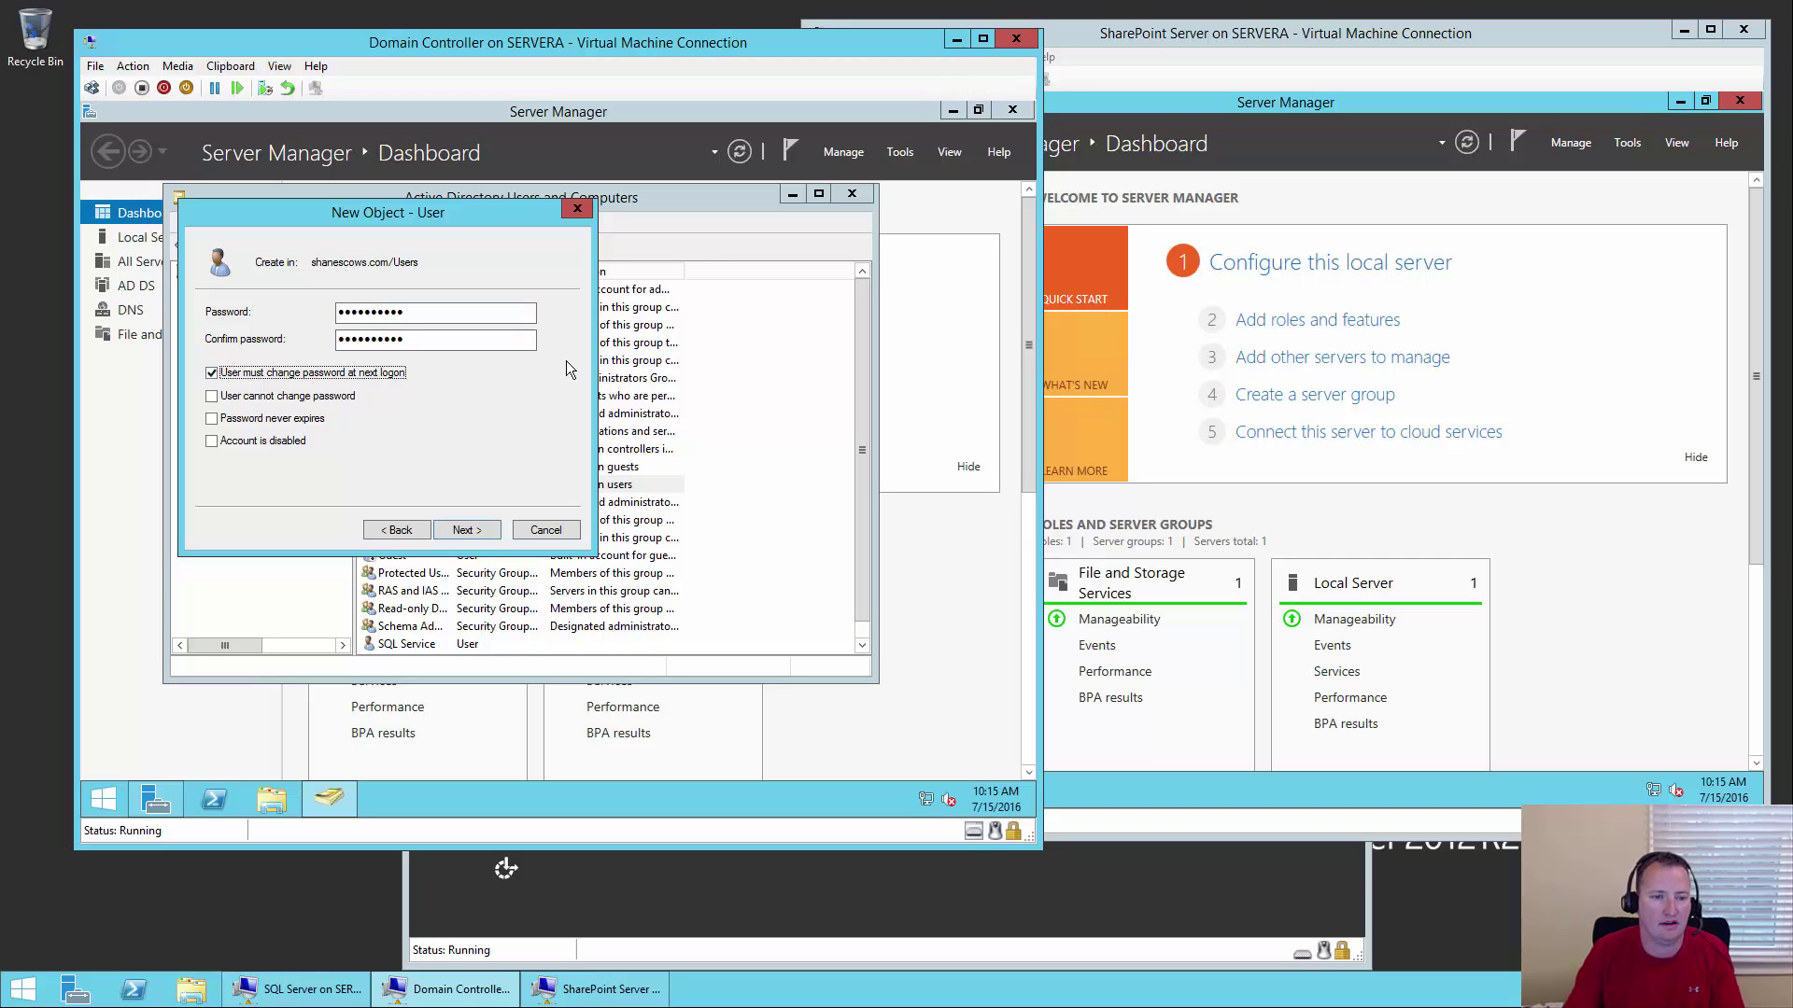
Disable change-at-next-logon, enable cannot-change-password and never-expires, and continue to the summary
click(334, 374)
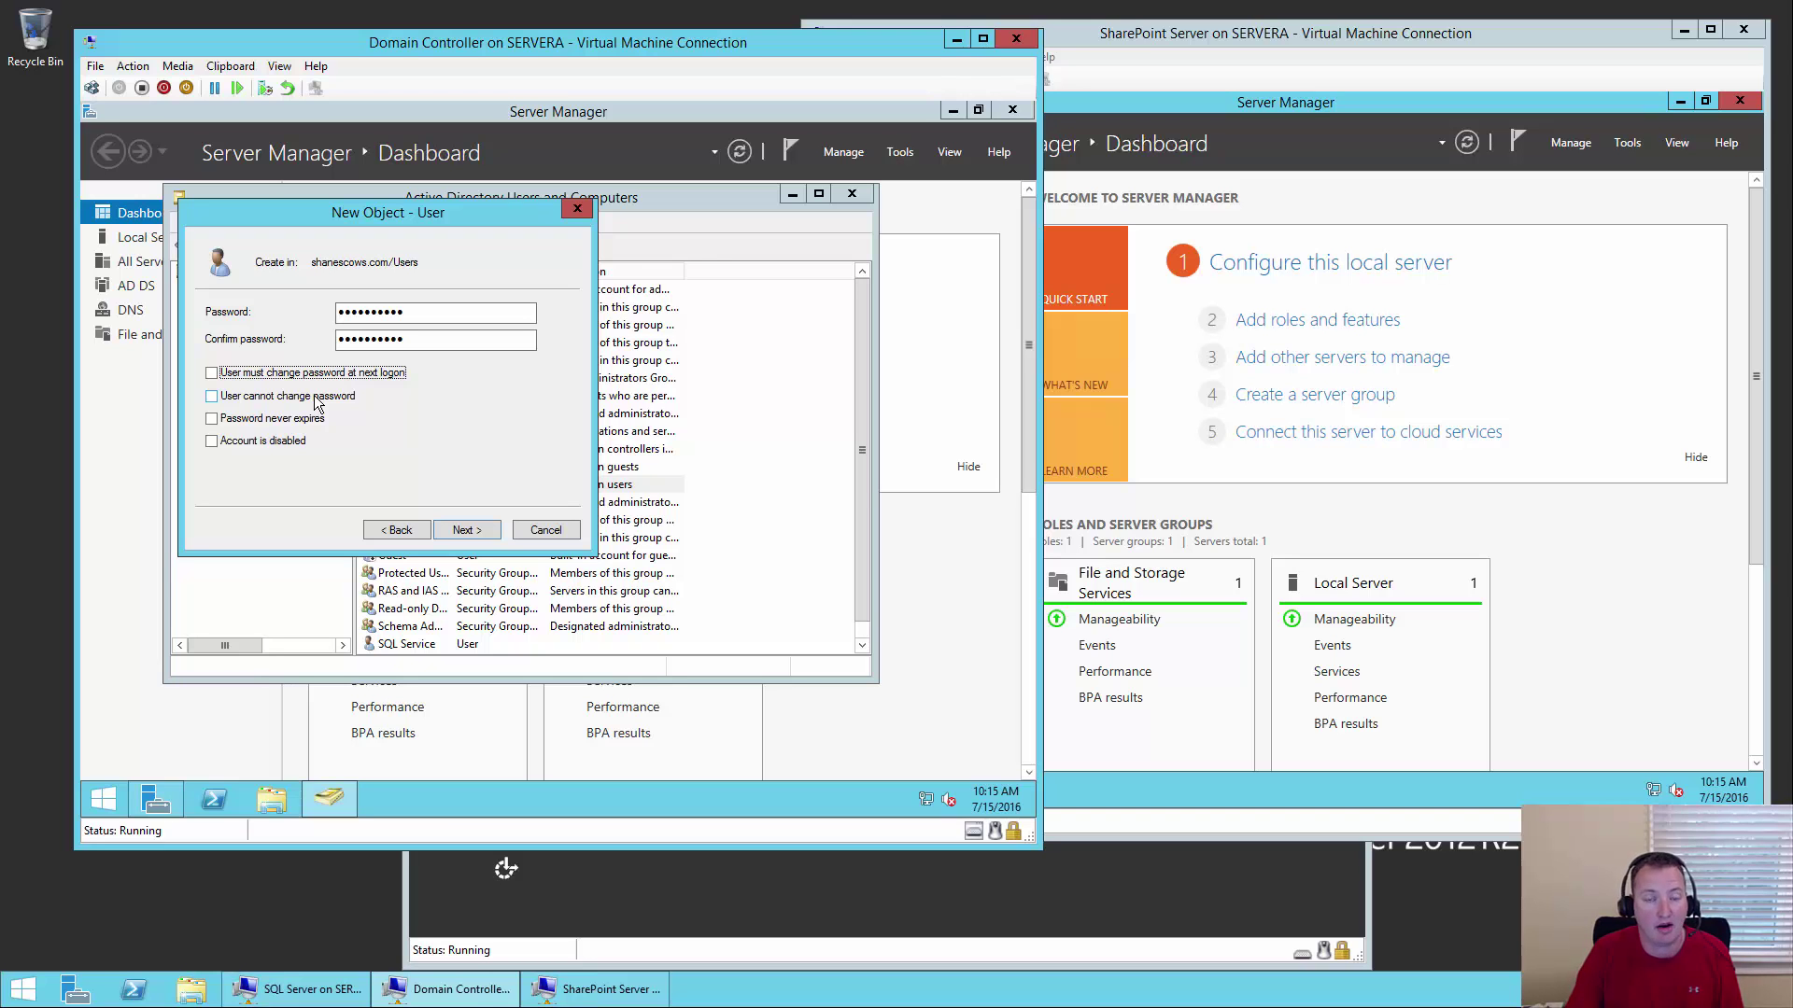
click(317, 402)
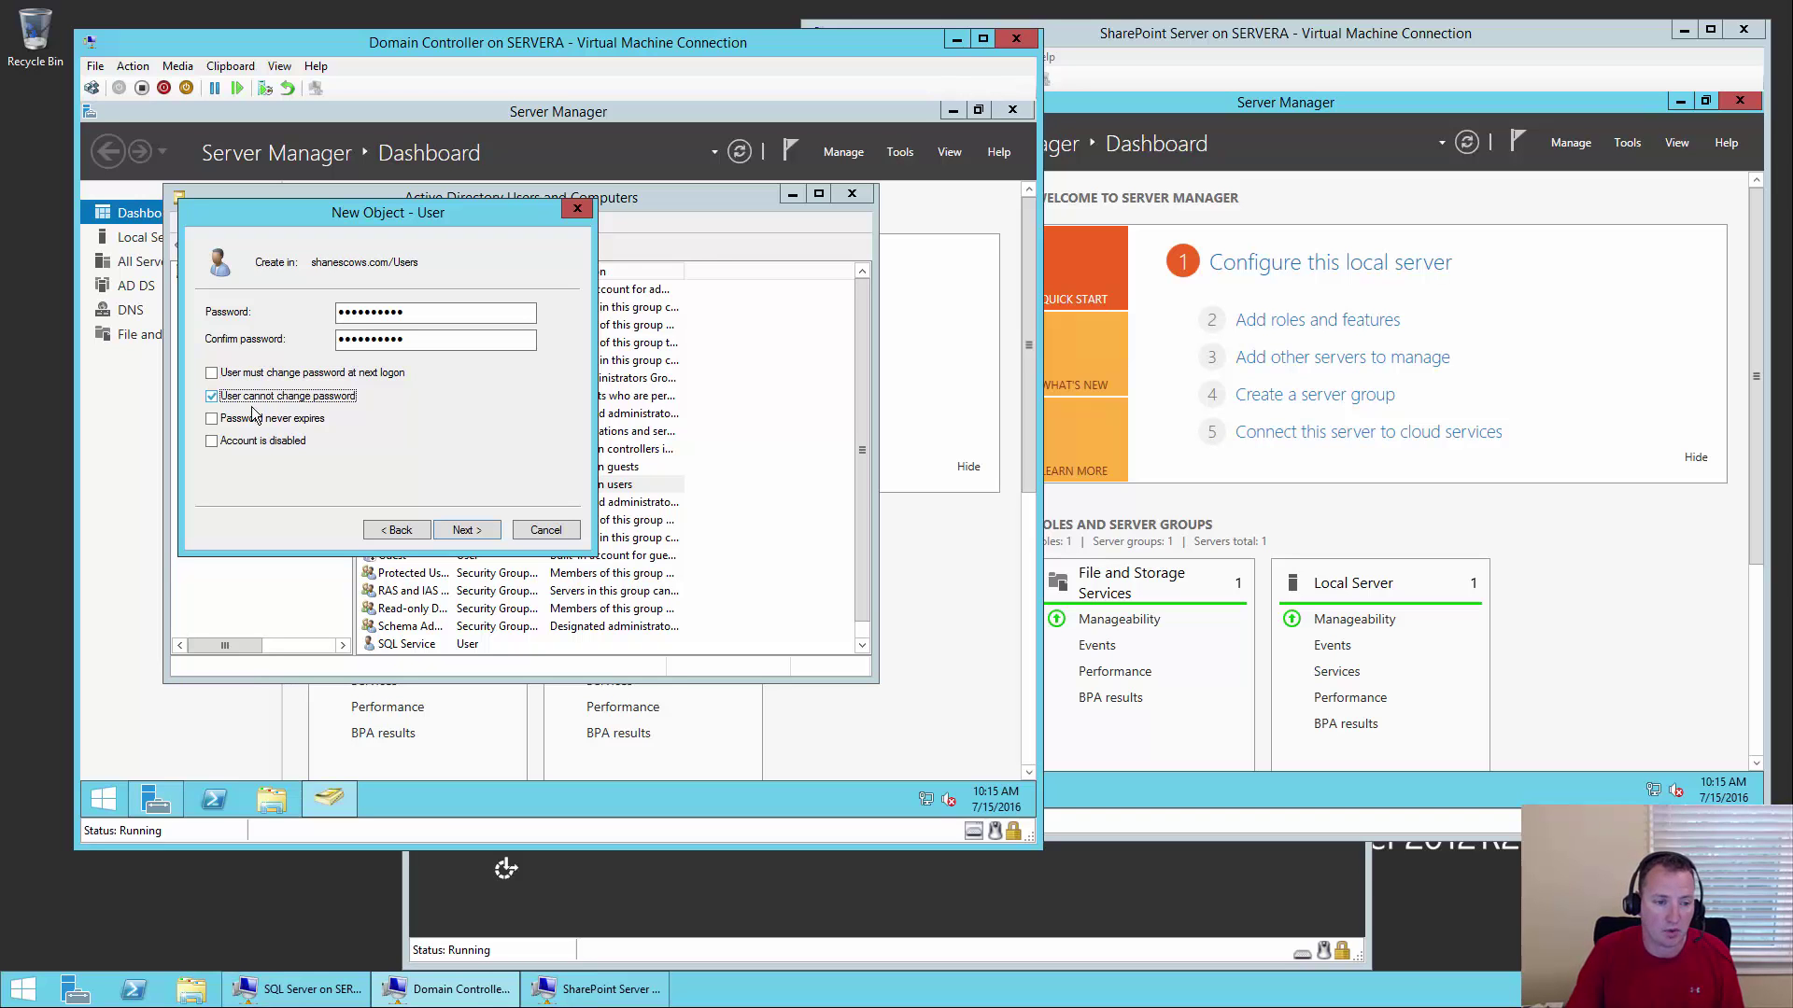
click(287, 425)
click(466, 538)
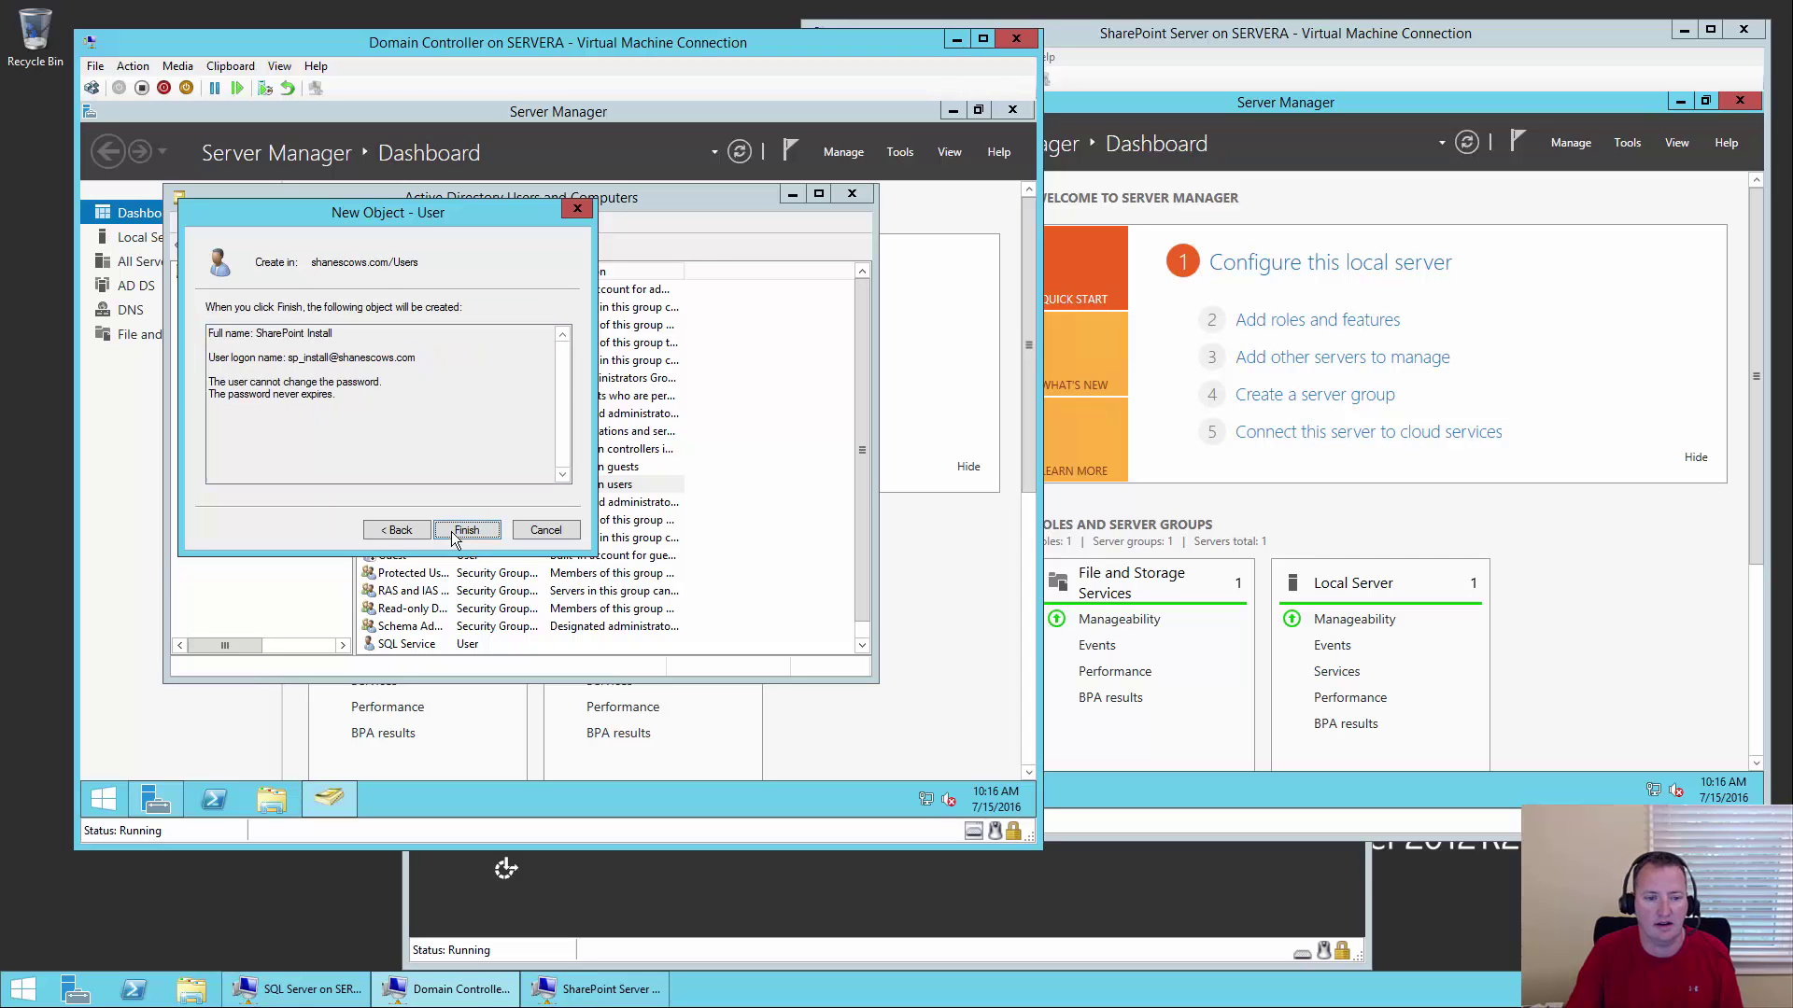
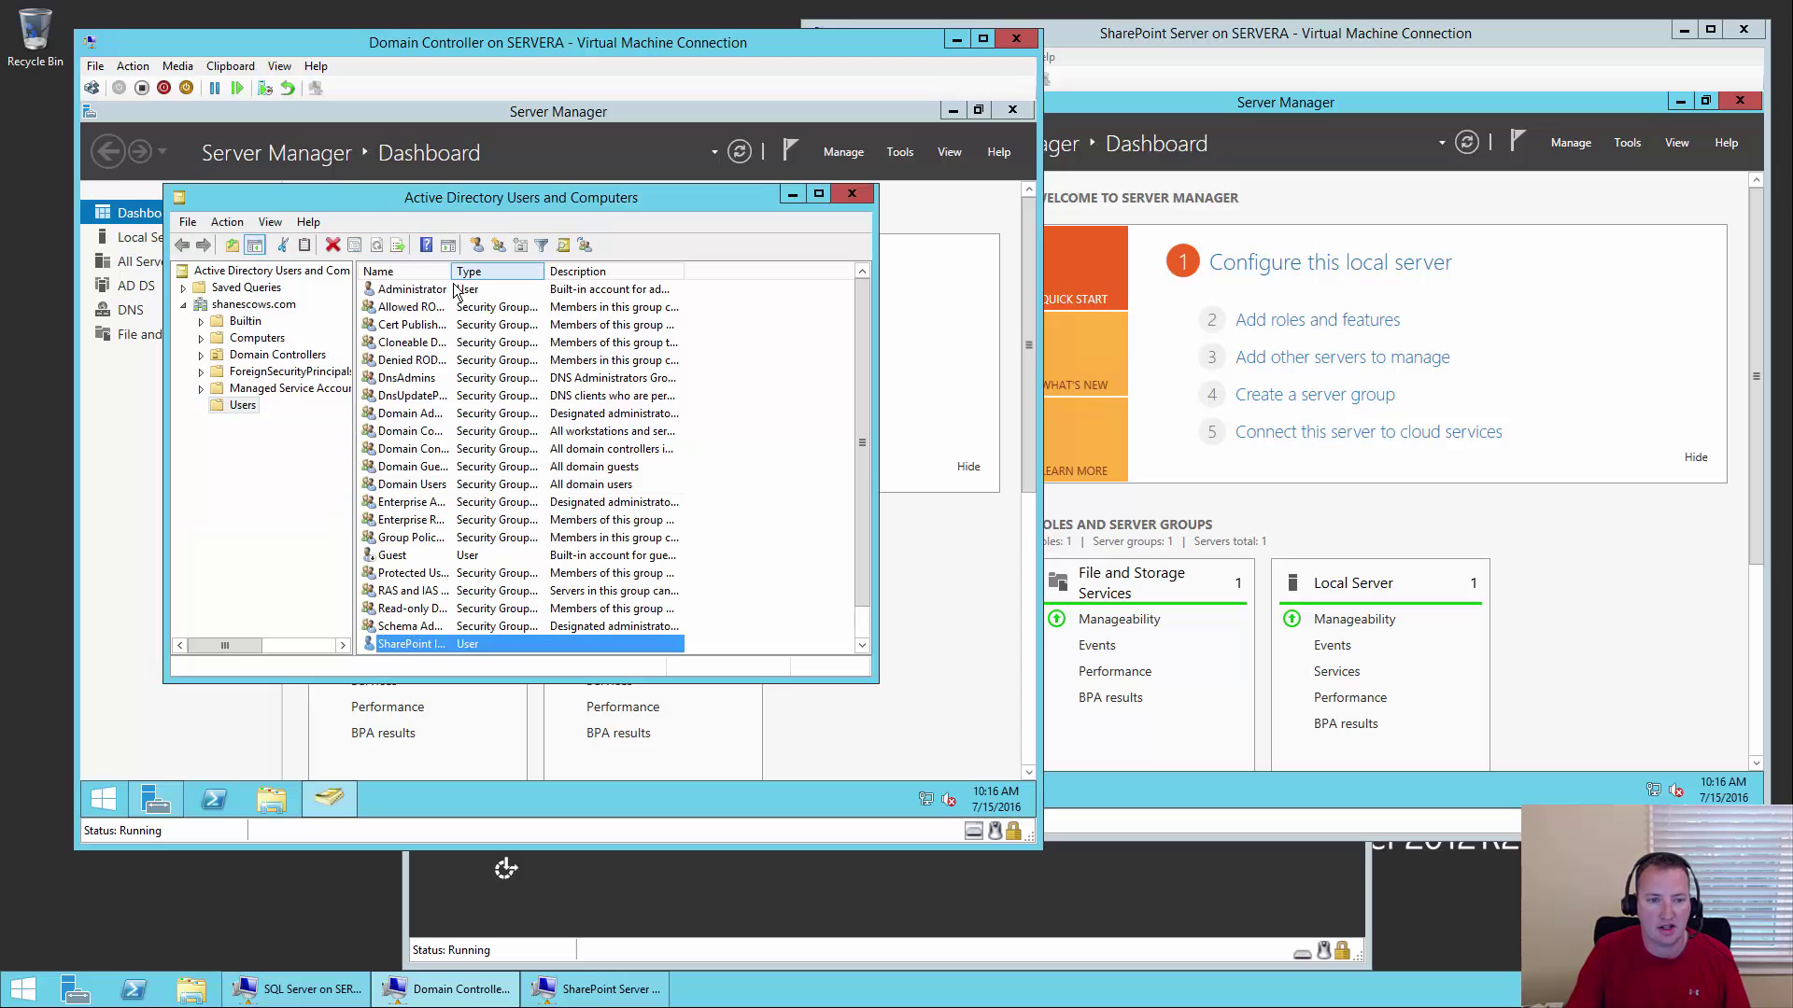
Widen ADUC's Name column to show full names, then switch to the SharePoint VM
double_click(450, 275)
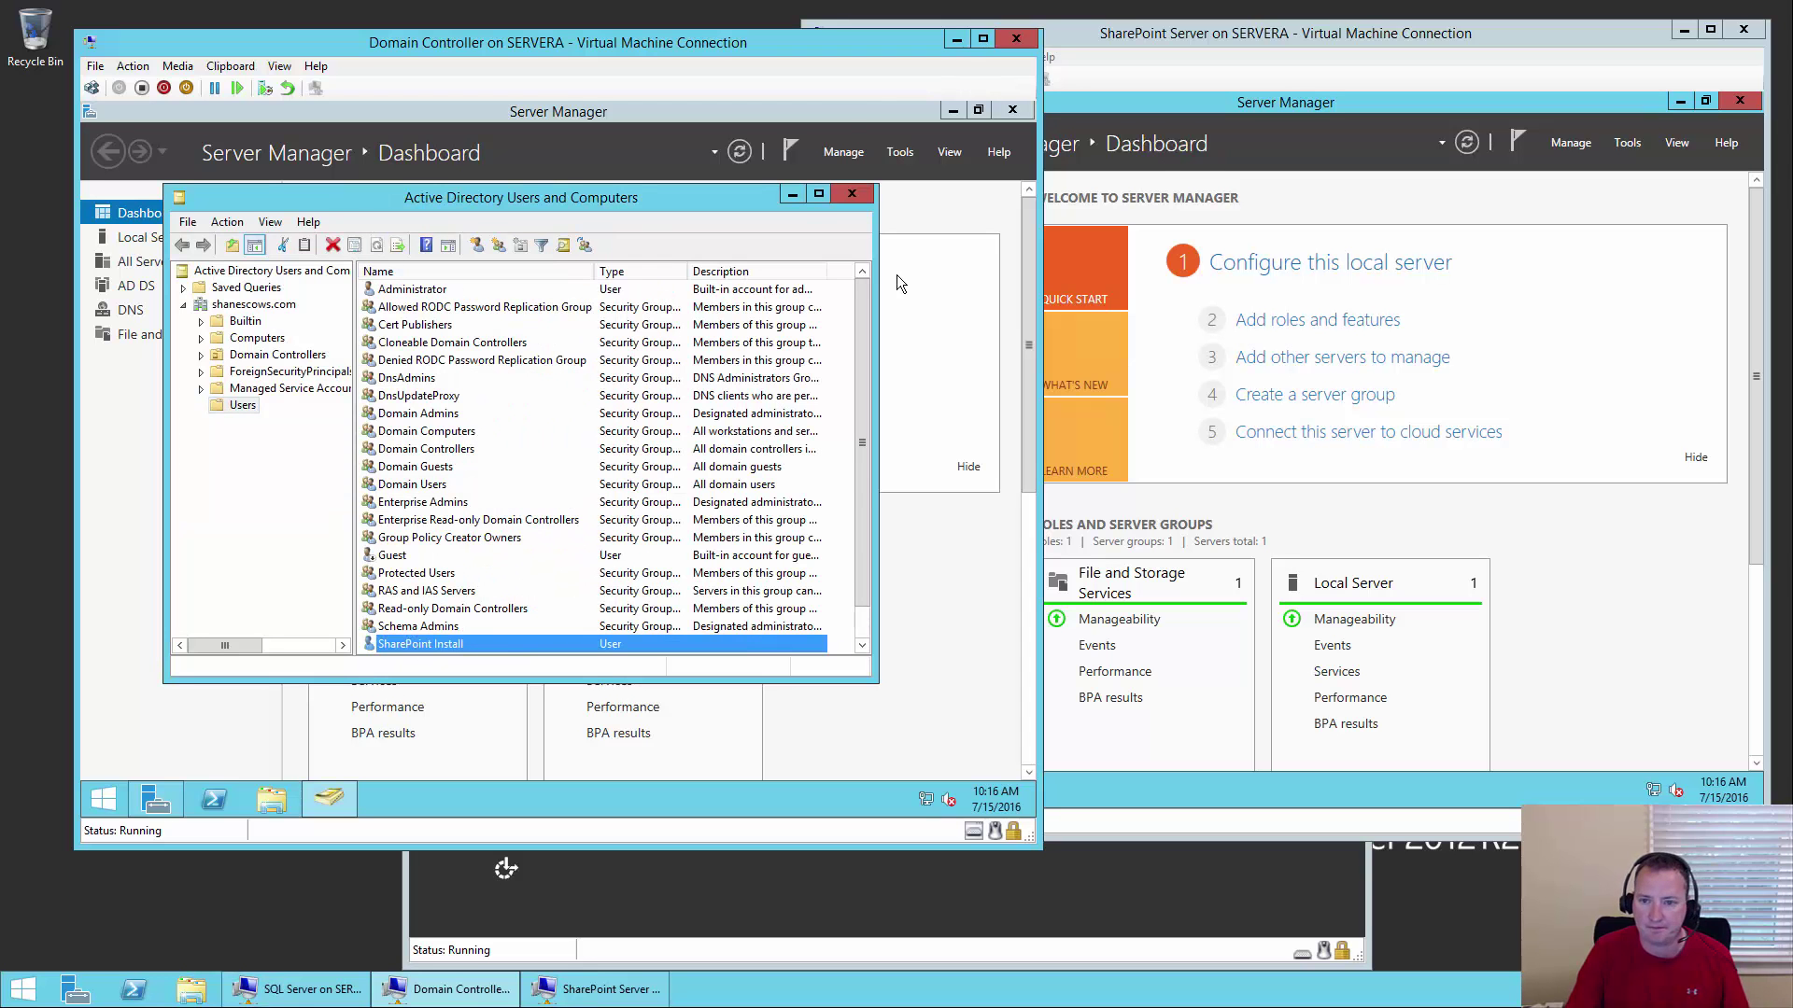
click(1204, 35)
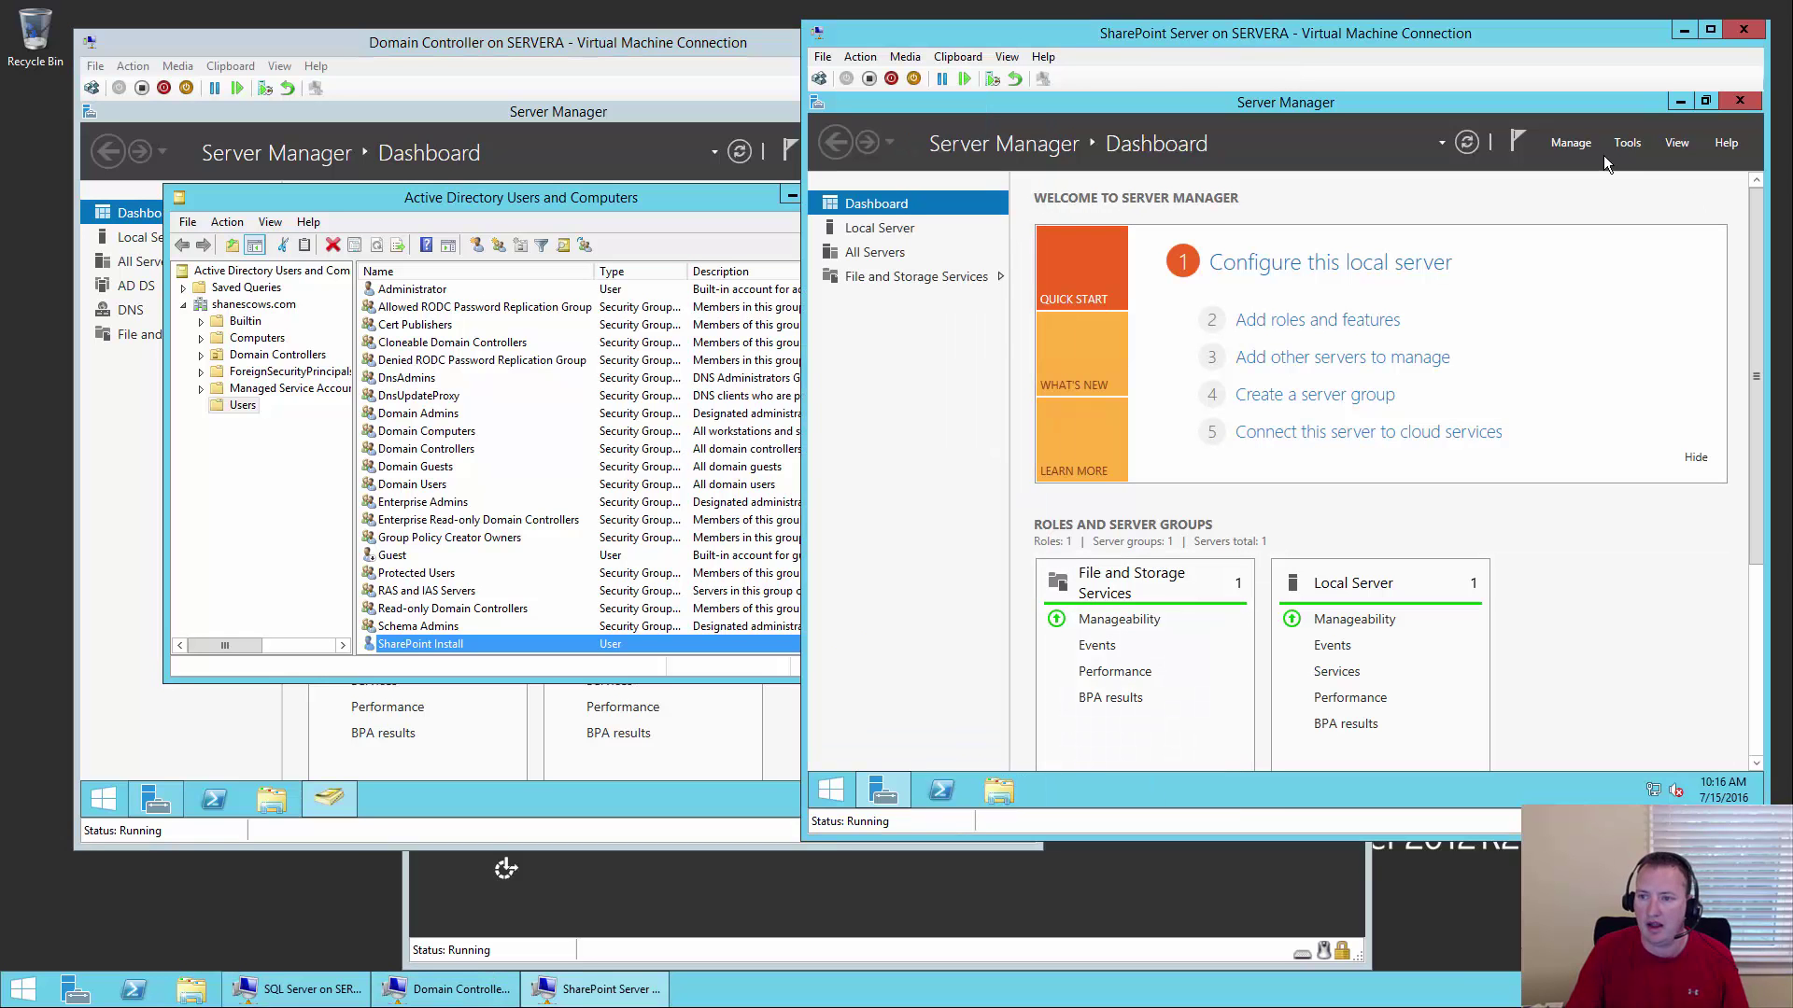
Open the Administrators group properties under Local Users and Groups in Computer Management
click(1627, 143)
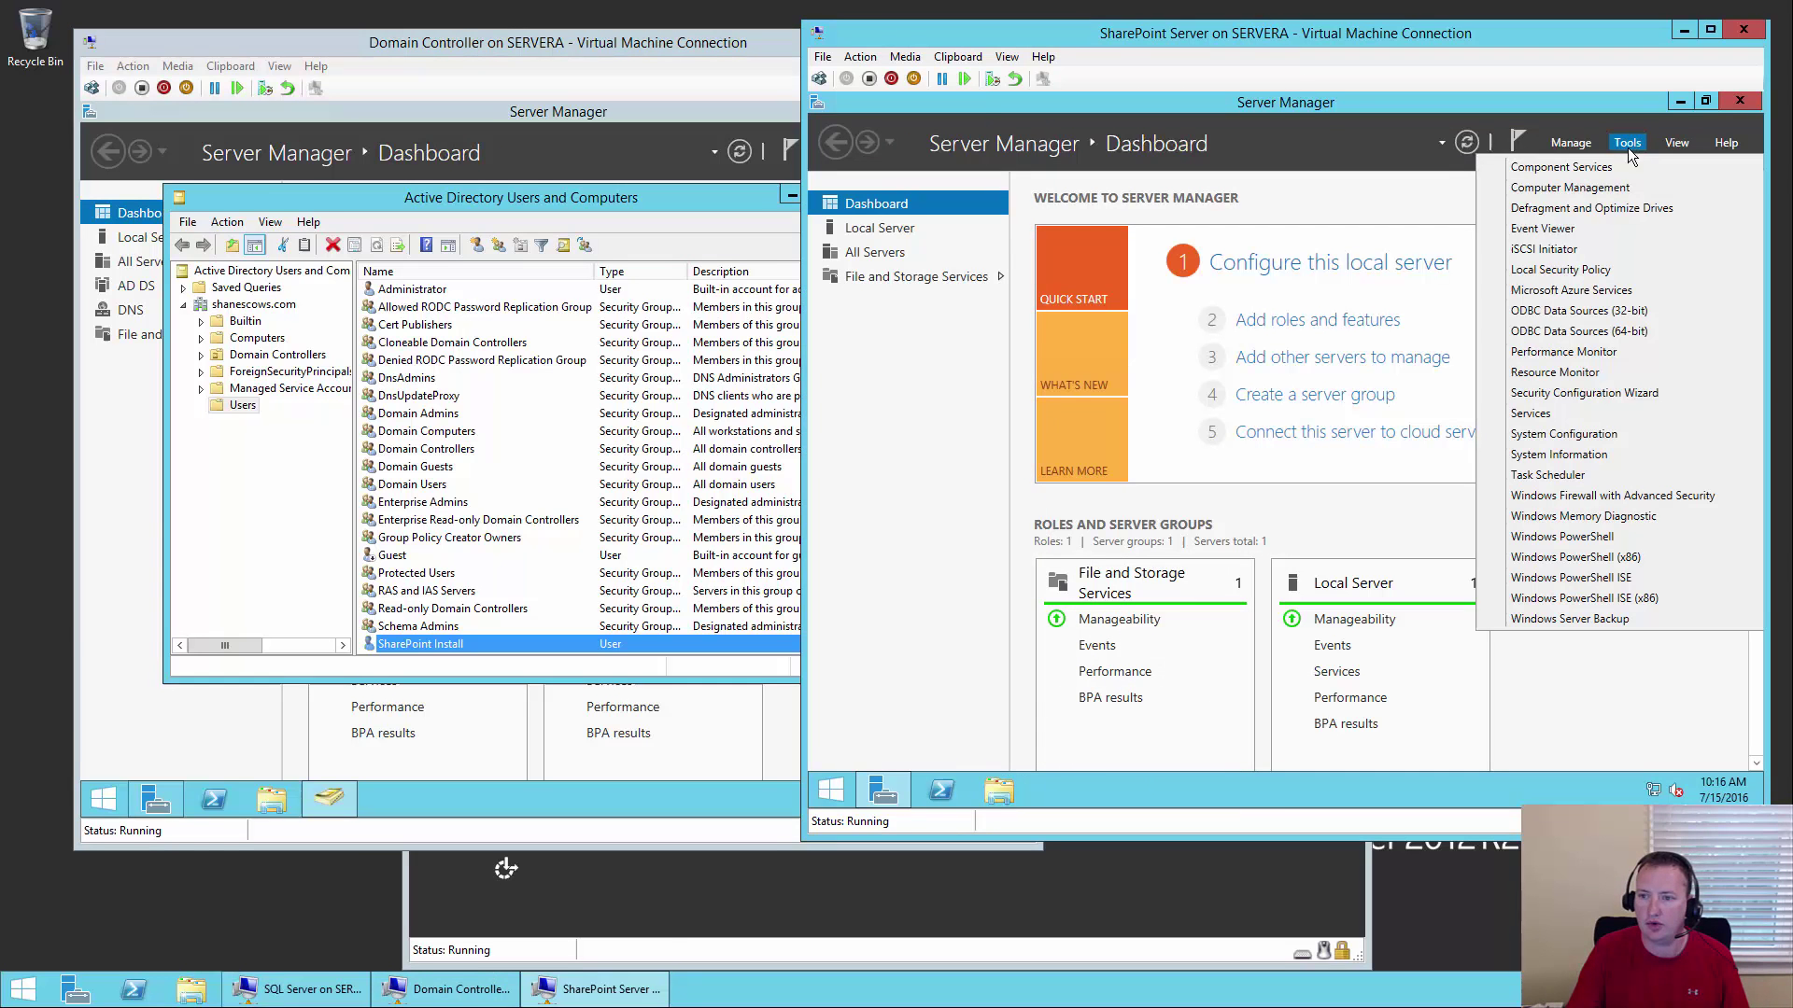
click(1583, 200)
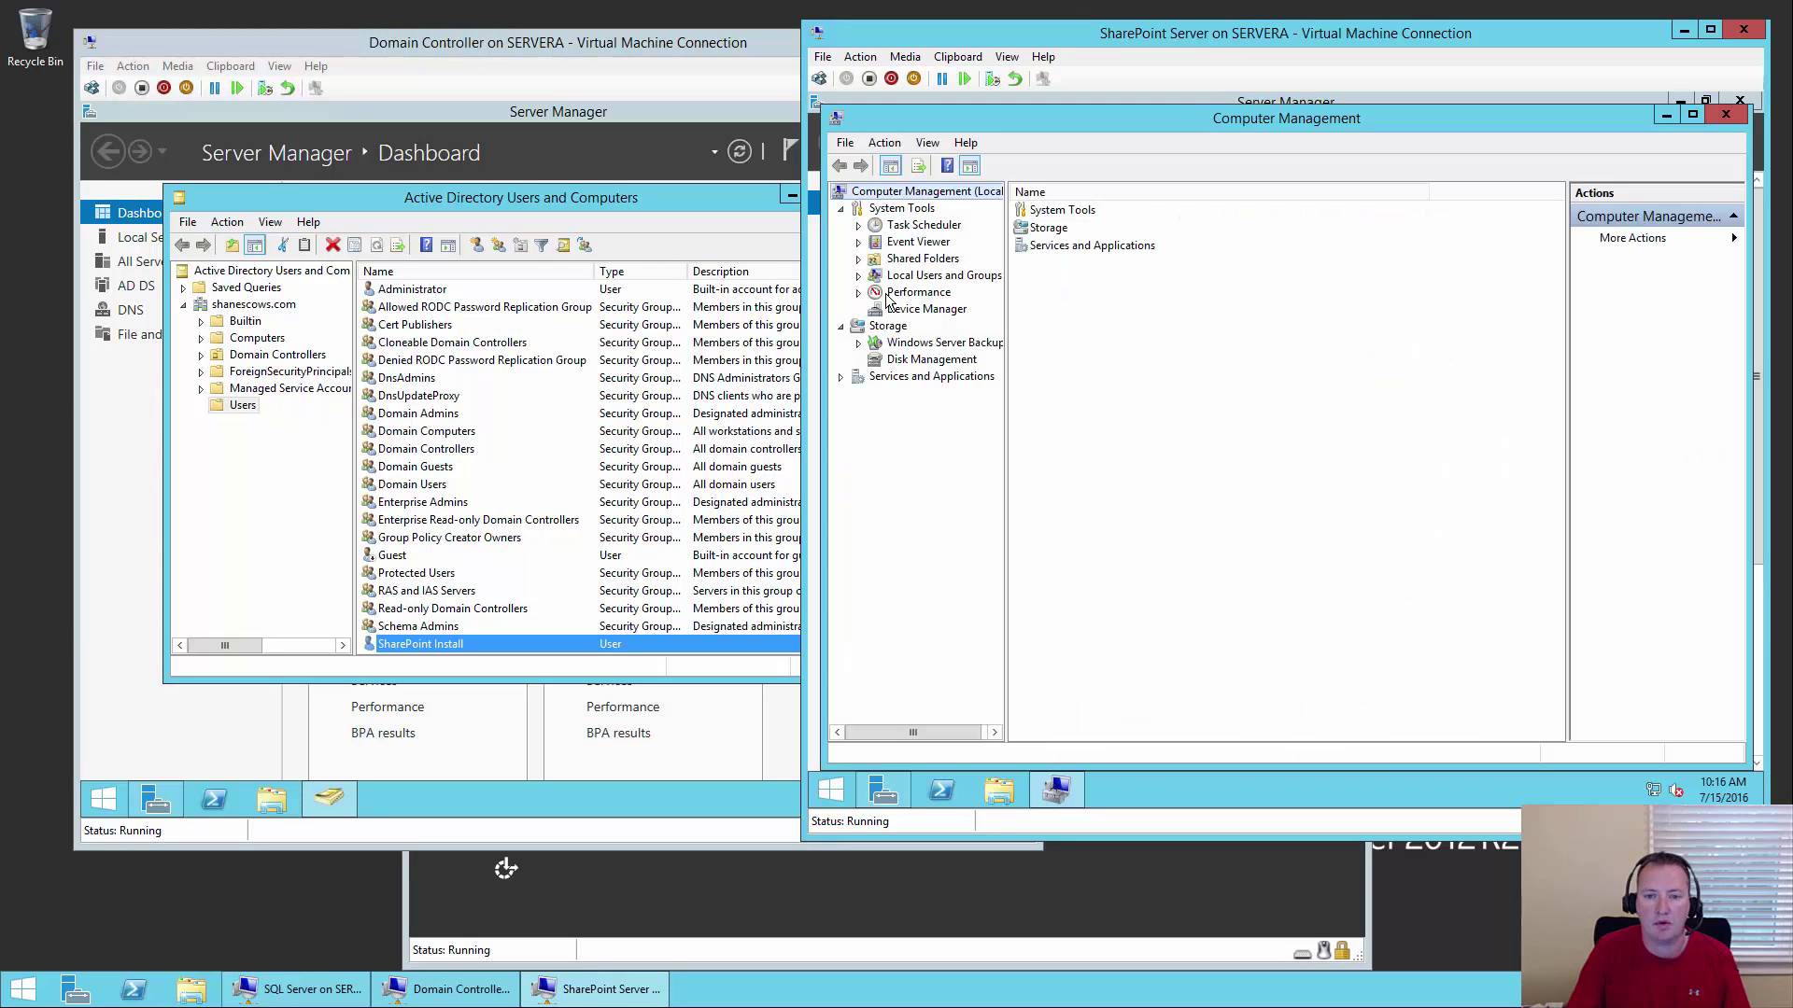
click(952, 277)
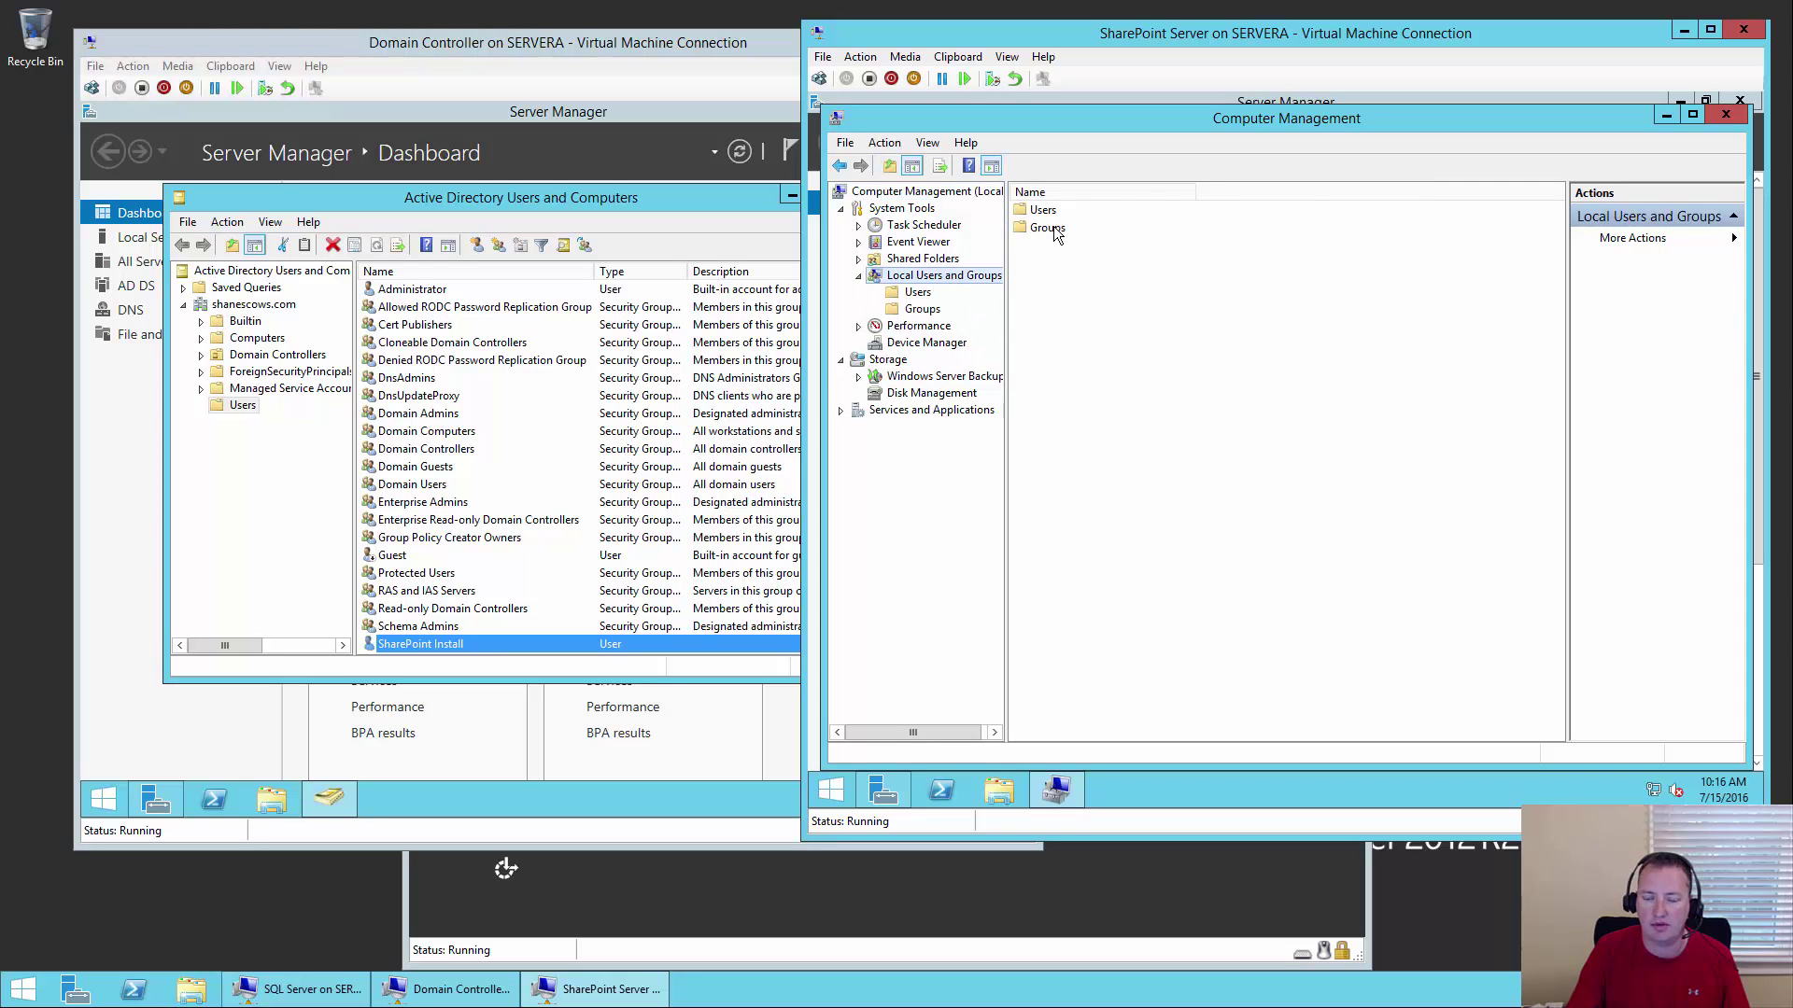
double_click(1050, 228)
double_click(1084, 230)
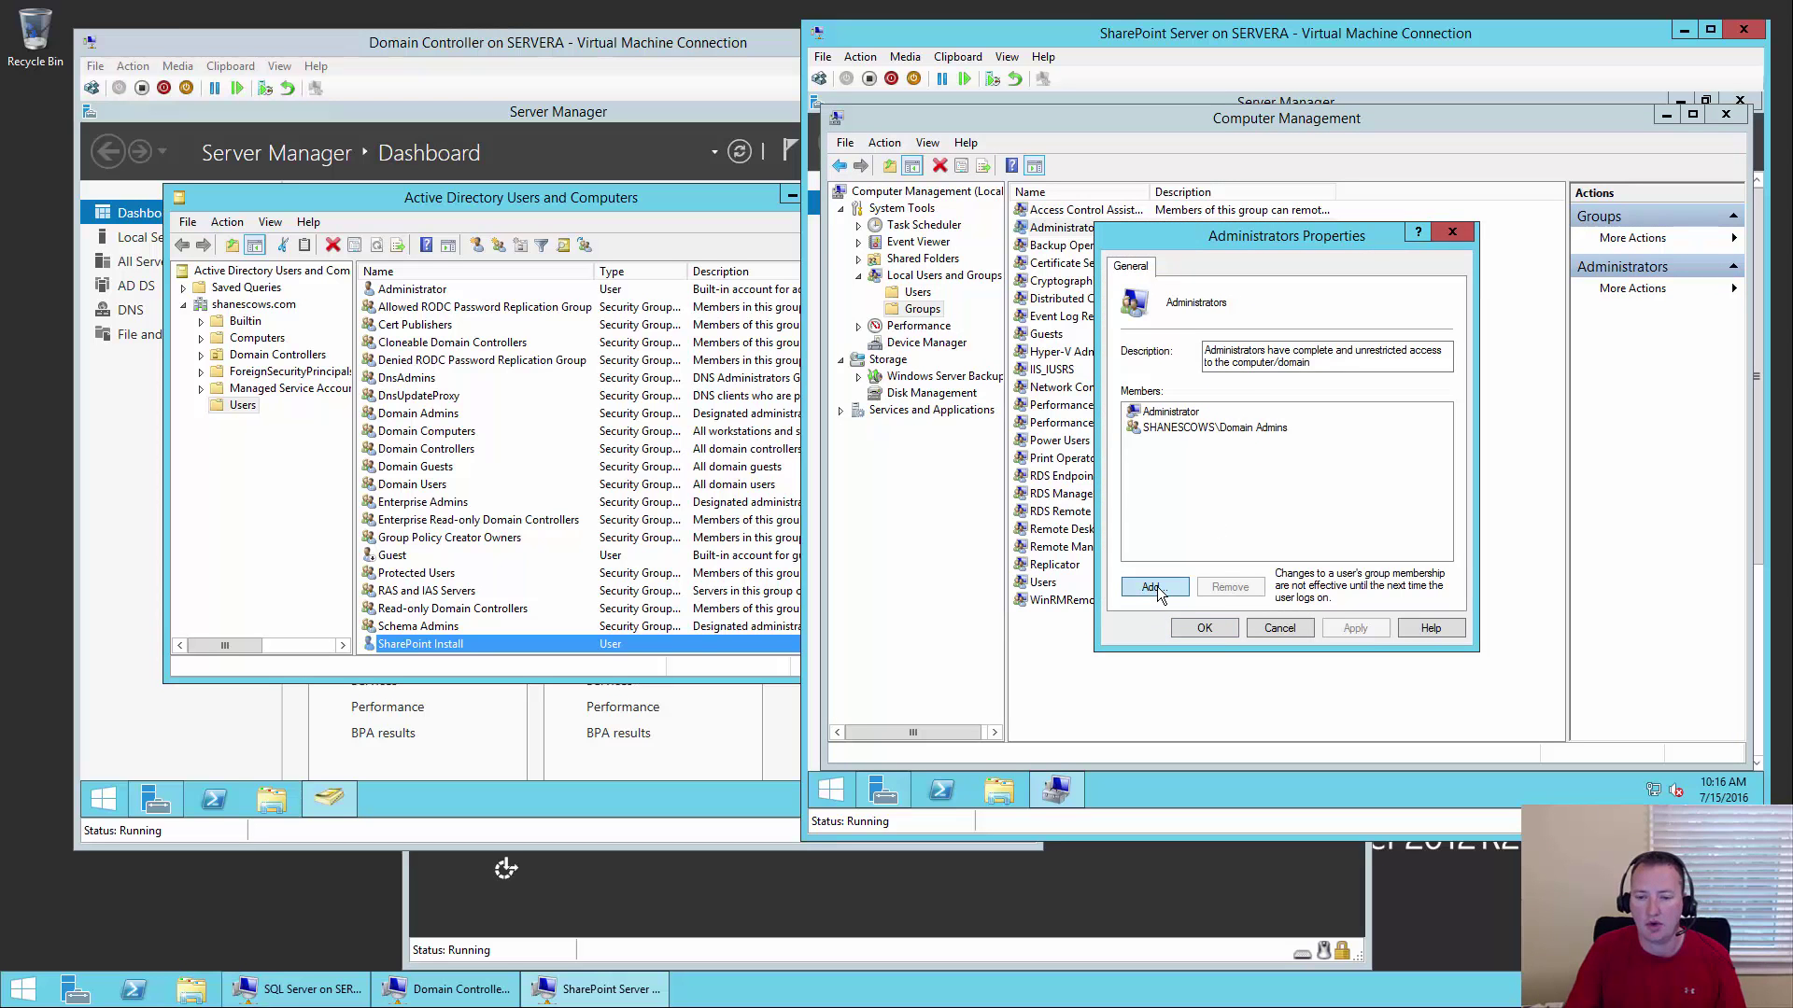
Add sp_install as an Administrators member and apply the change
click(1165, 592)
text(sp_install)
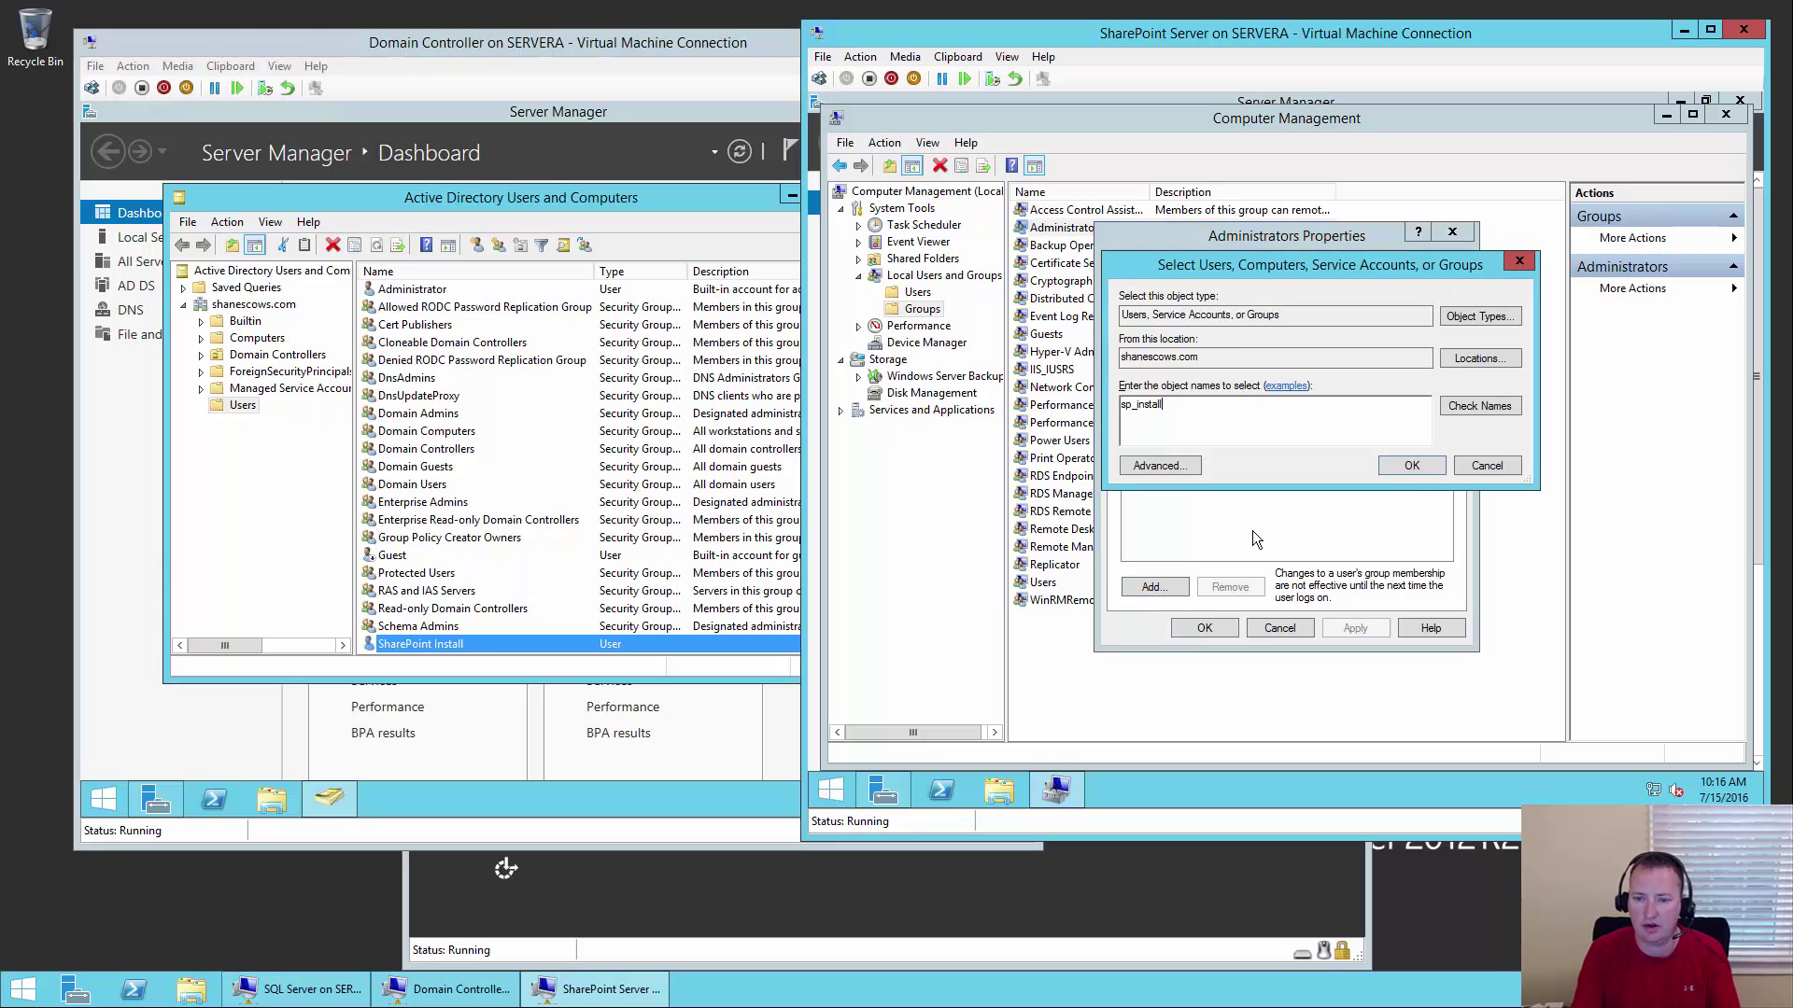
key(Return)
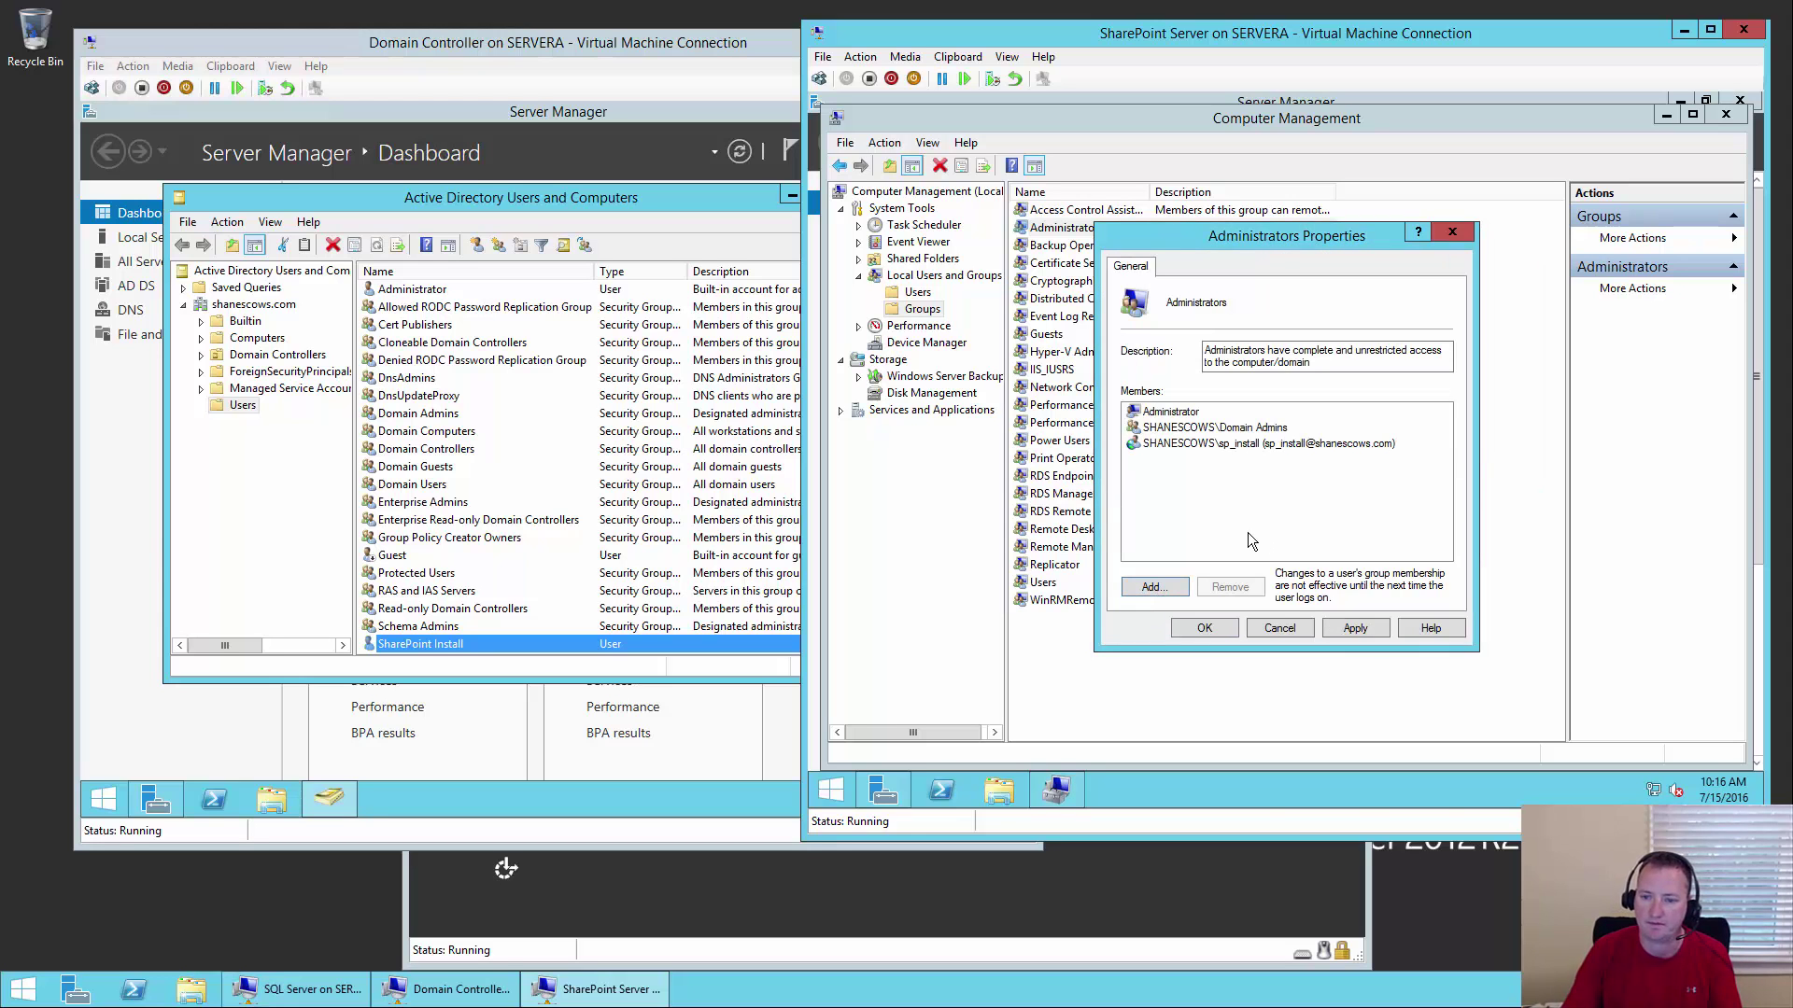
click(1356, 632)
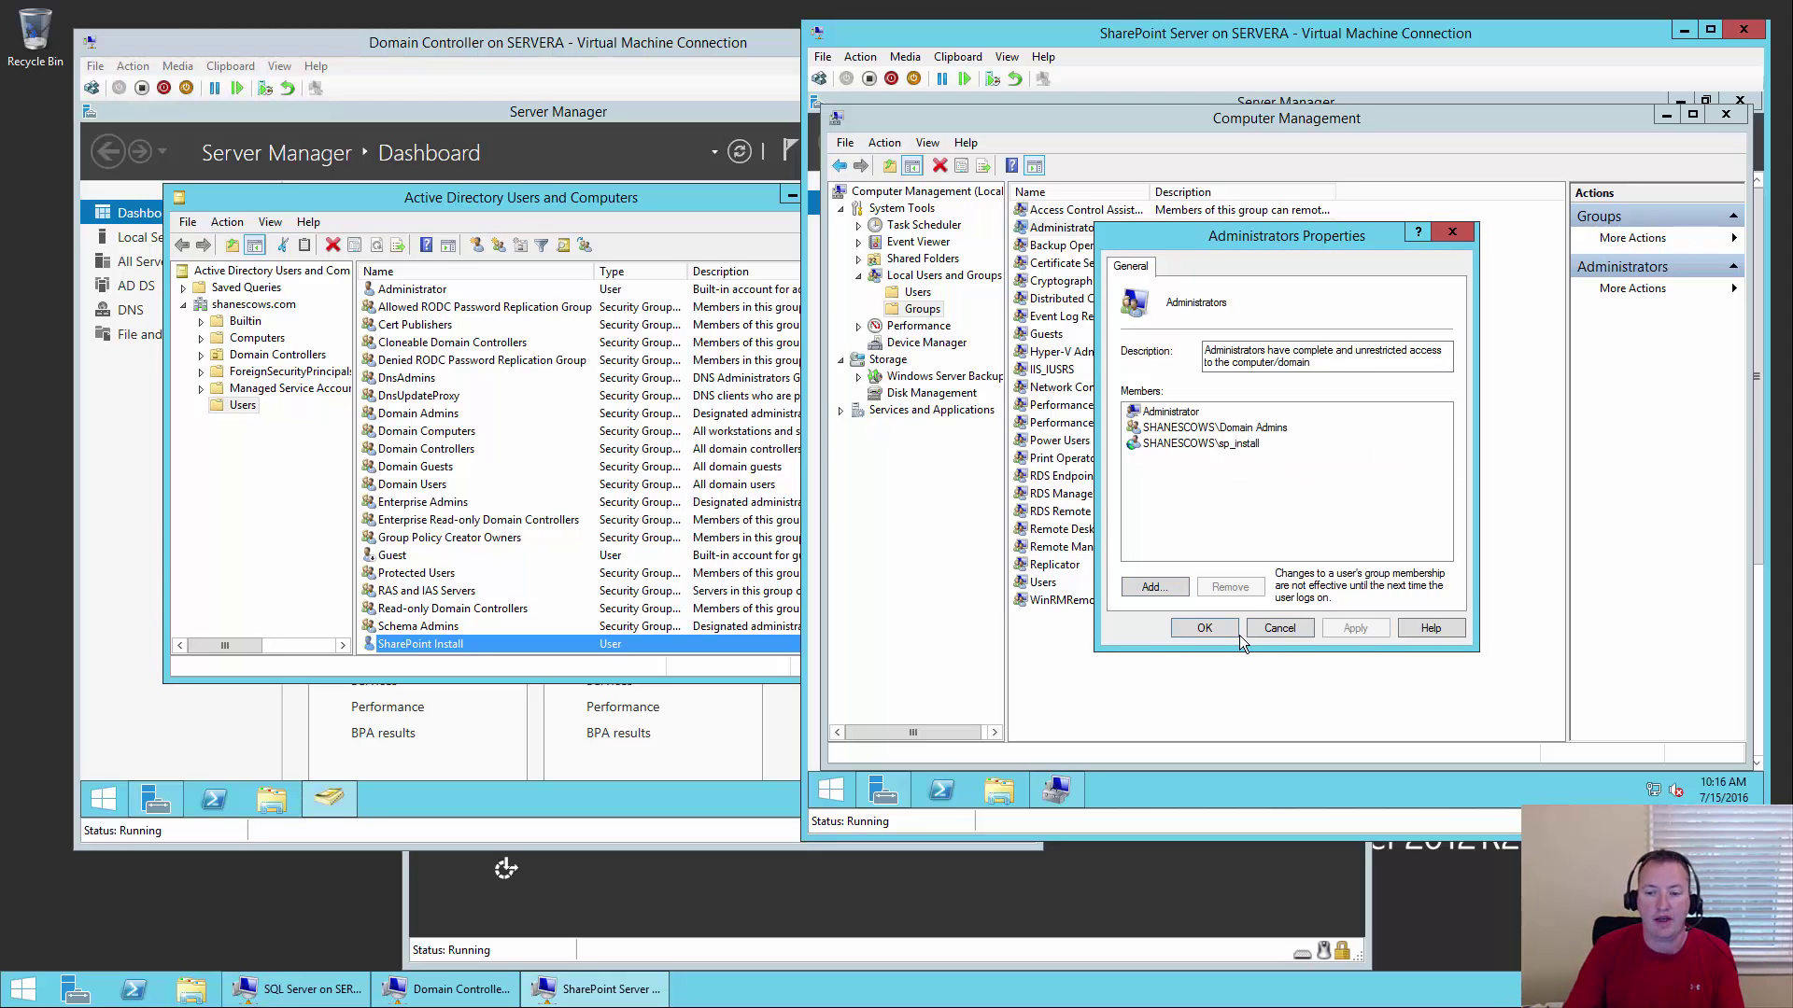
click(1204, 627)
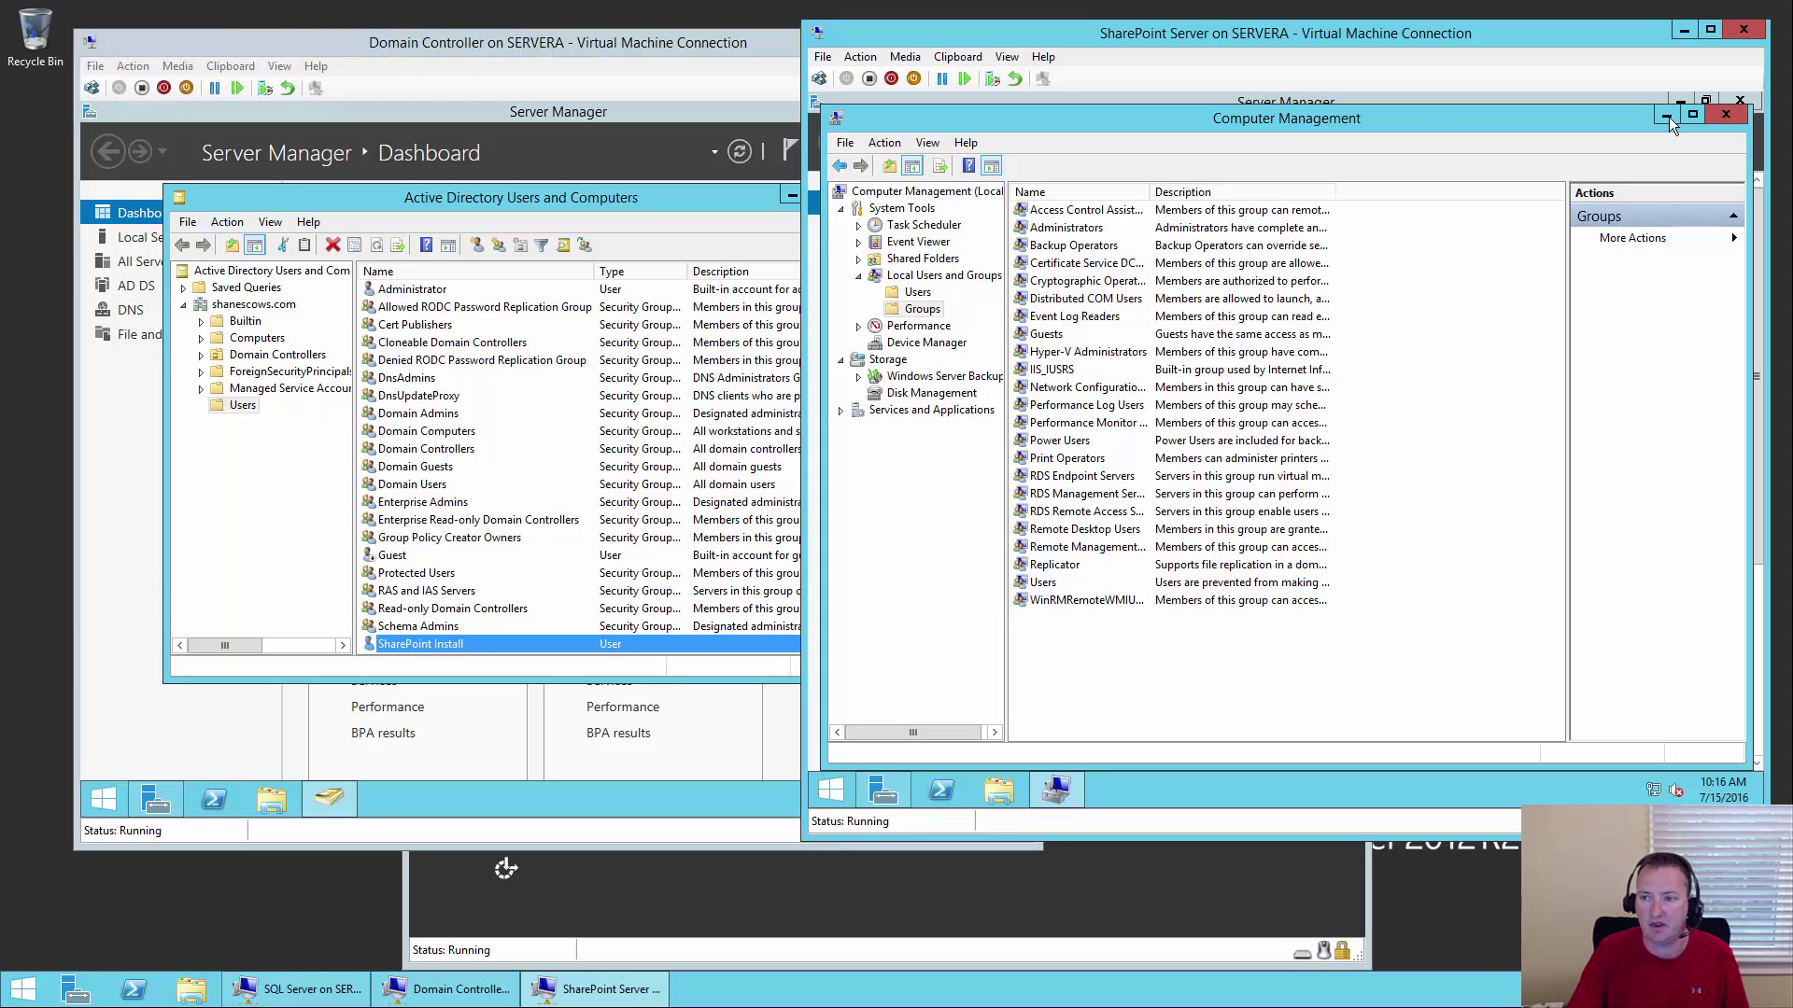
Close Computer Management and Server Manager, then sign out of the administrator session
click(1723, 116)
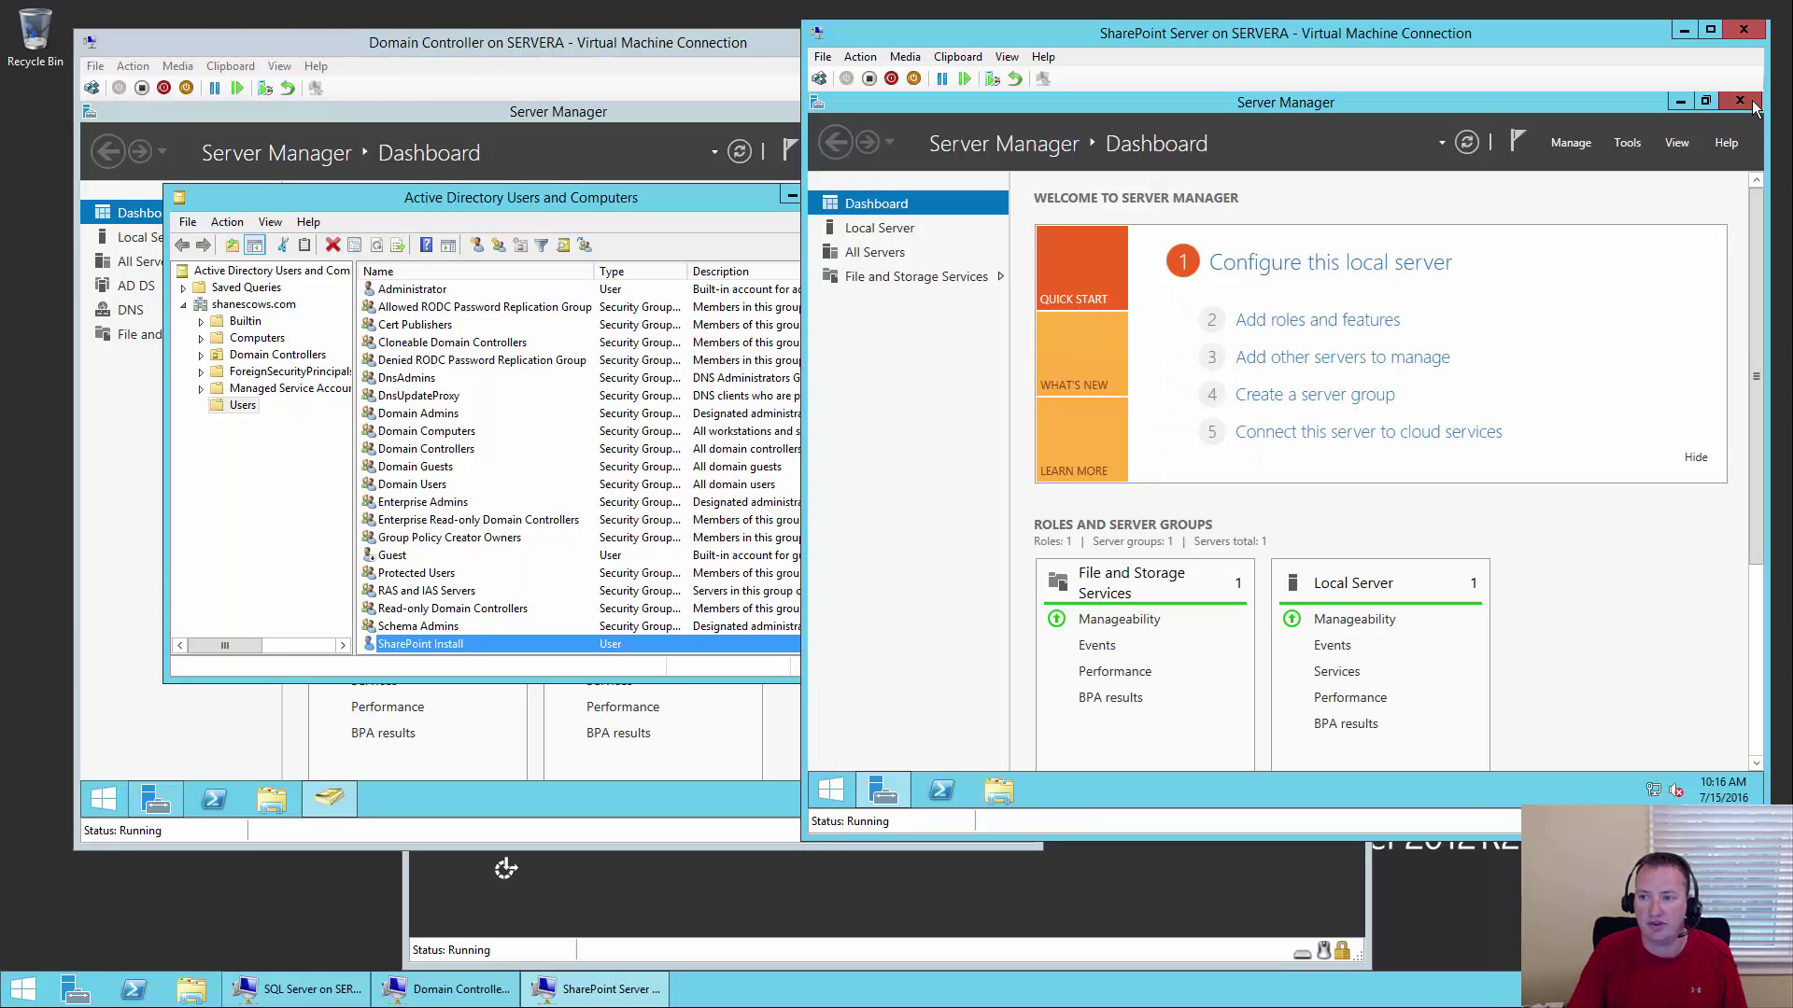
click(1739, 101)
click(830, 791)
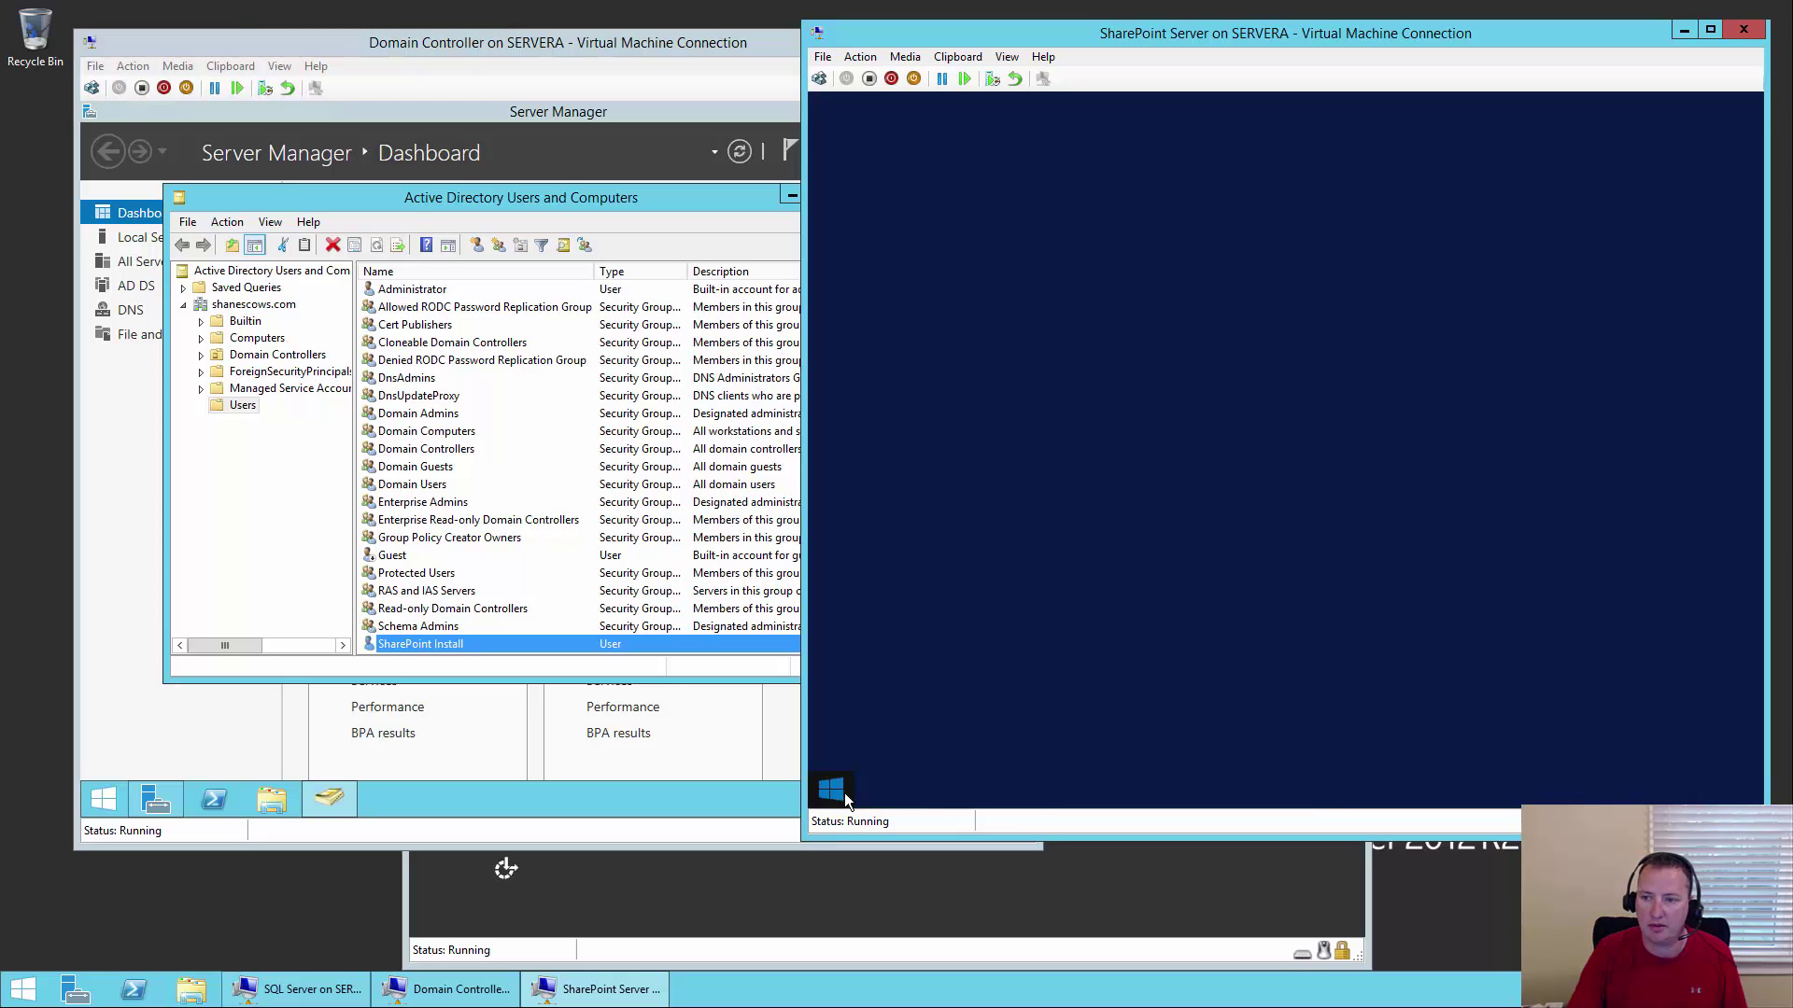
click(1549, 169)
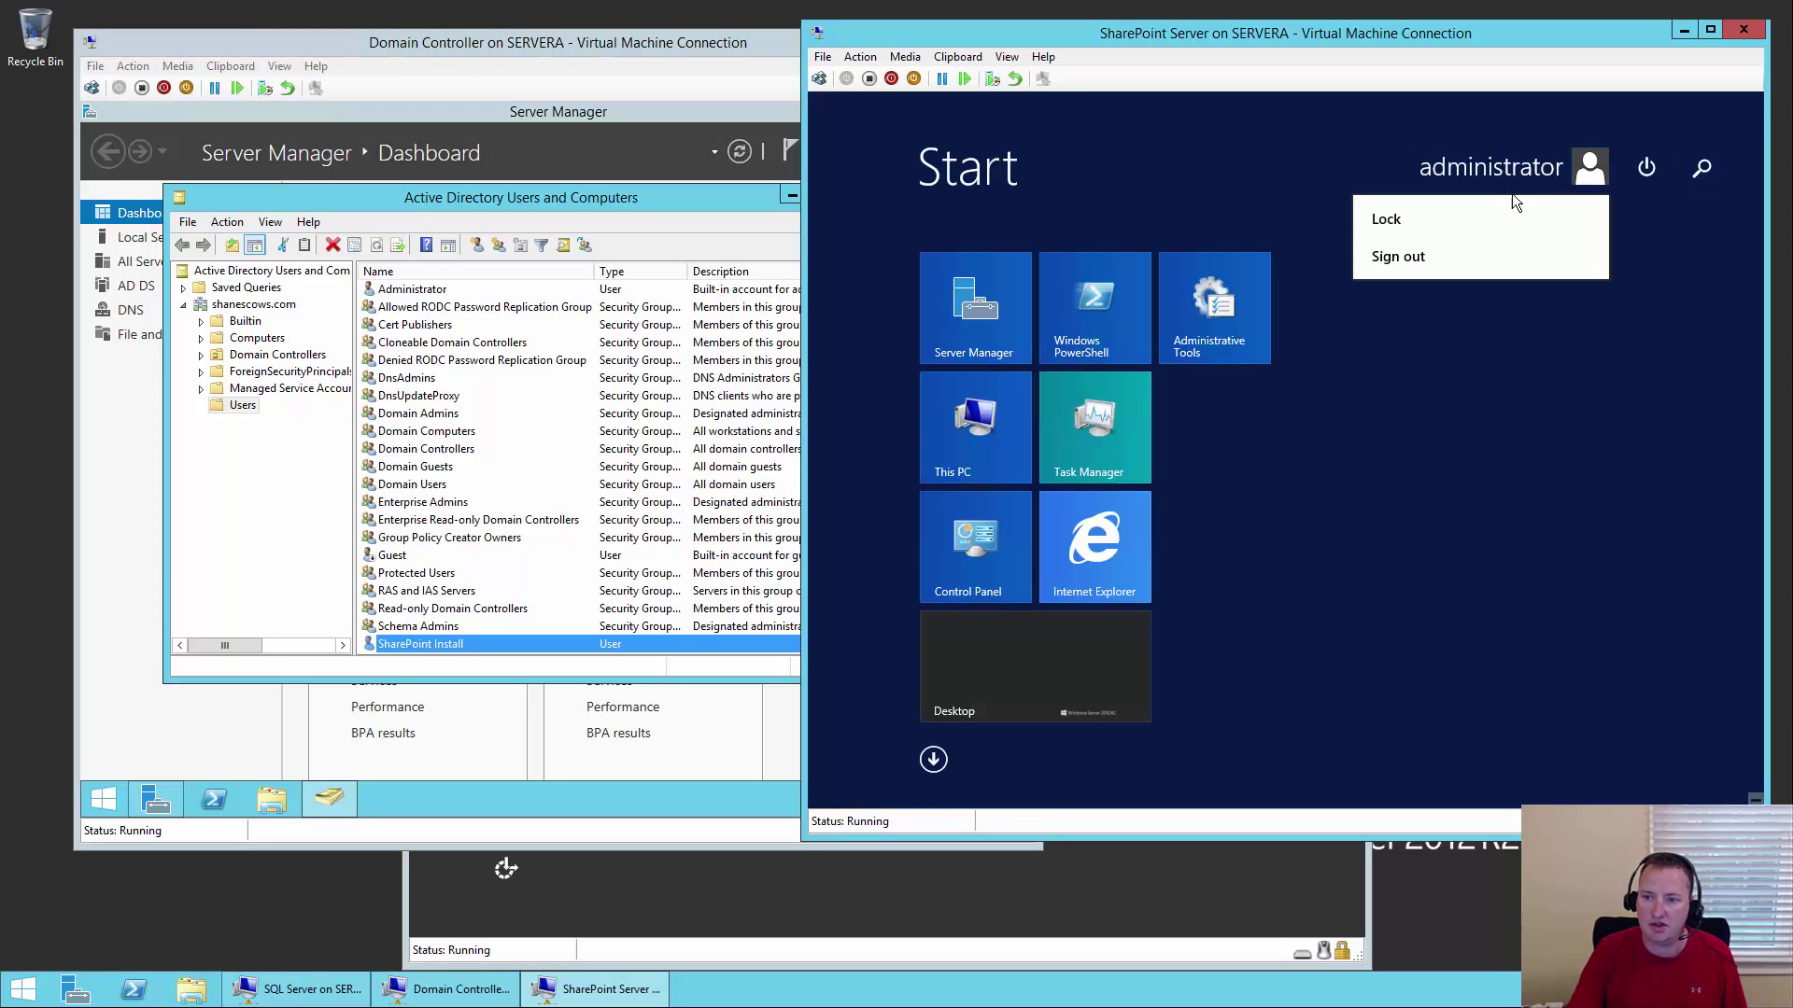
click(1401, 257)
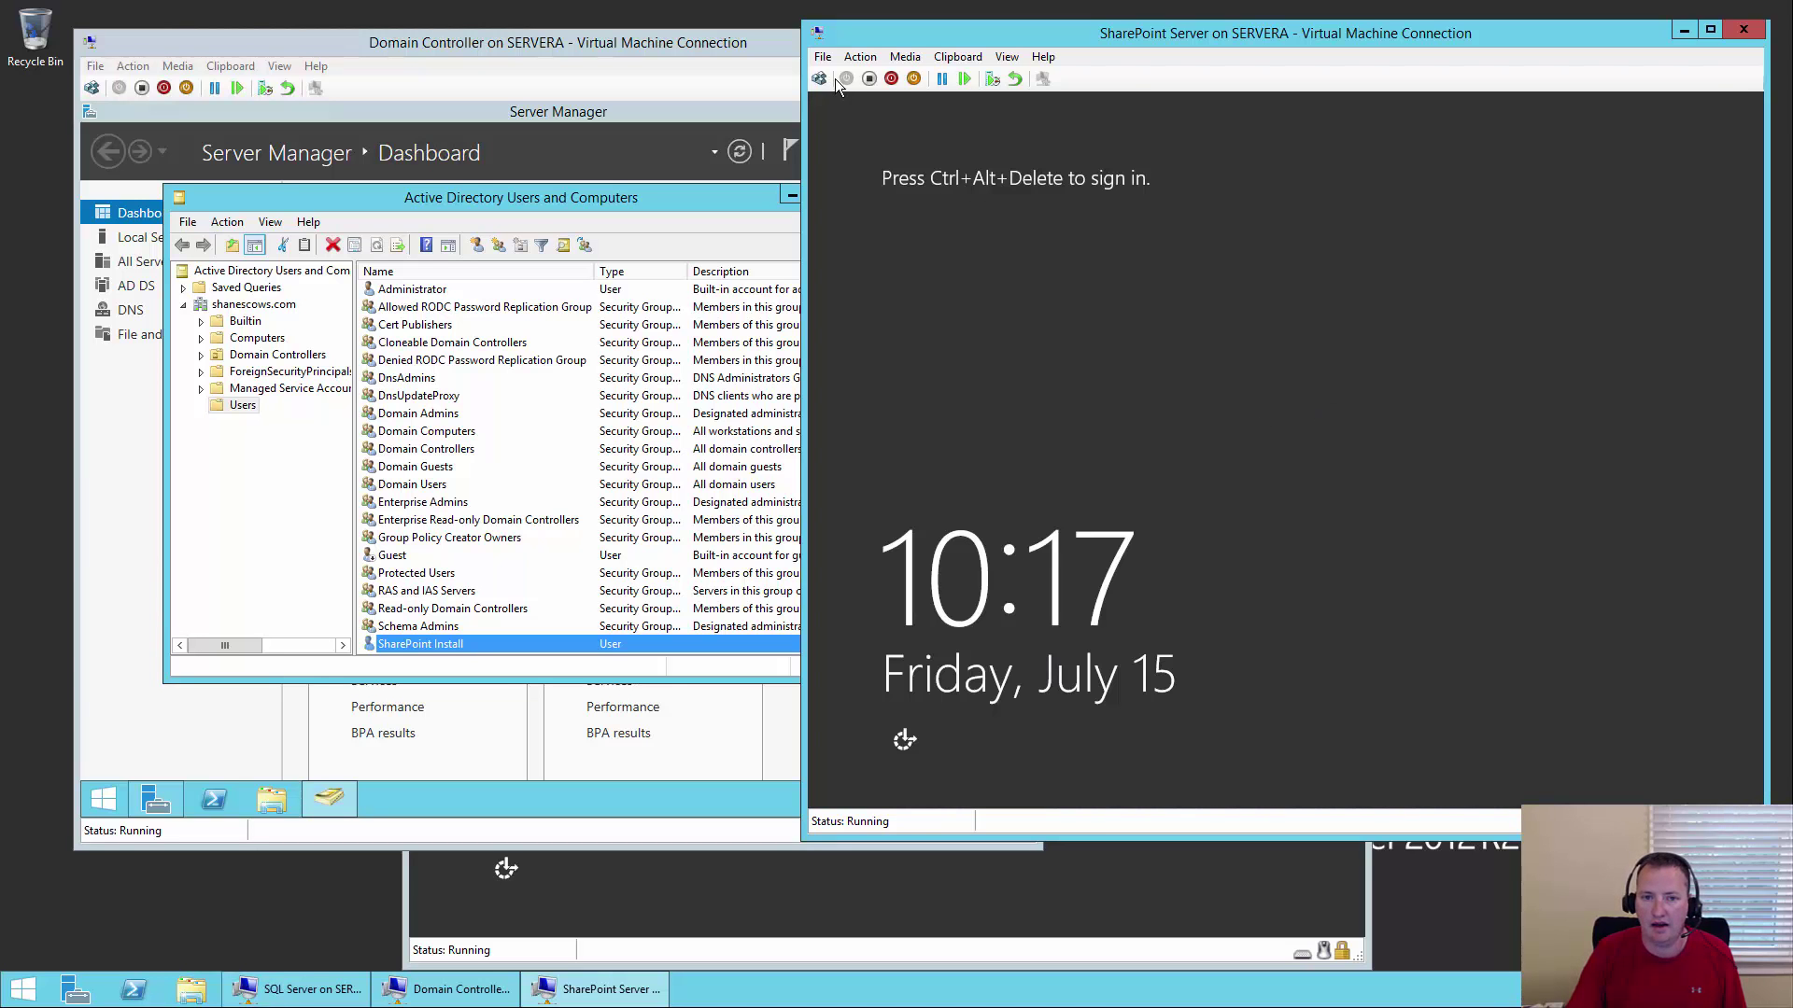
Sign in as Other user sp_install with the account's password
click(820, 78)
click(1372, 357)
text(sp_install)
key(Tab)
text(********)
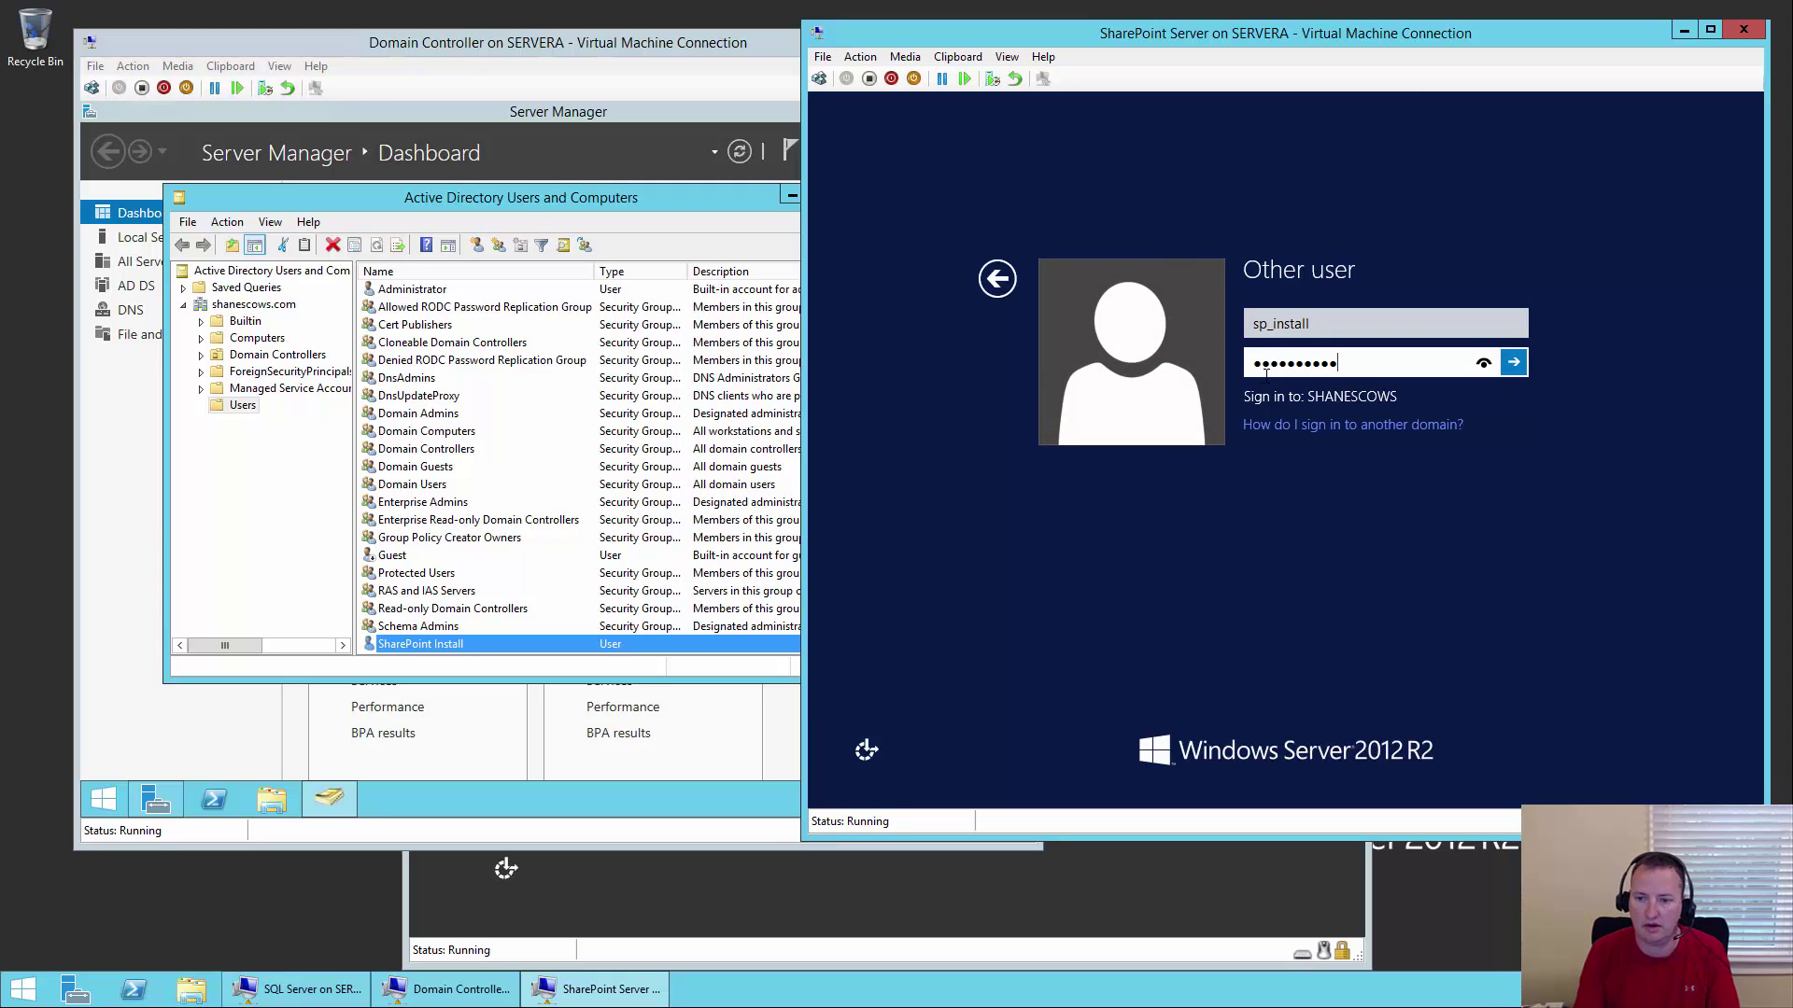
key(Return)
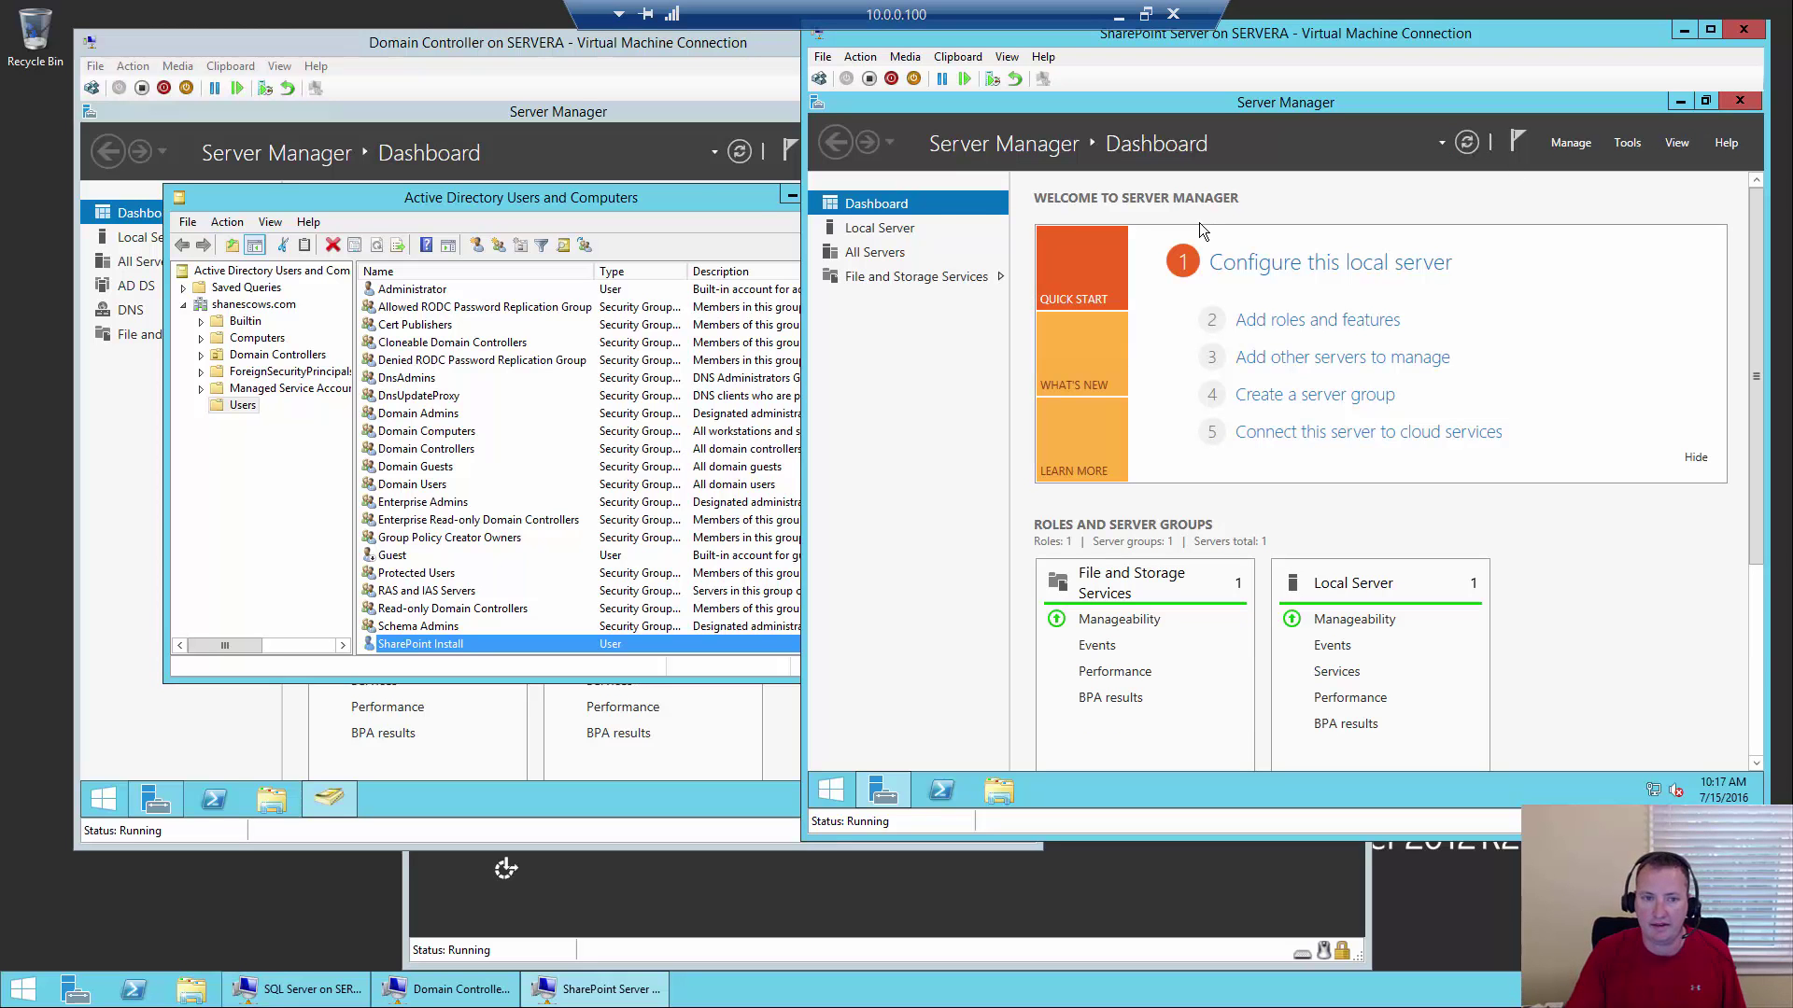
Close ADUC and both Server Manager windows, then launch Internet Explorer on the SharePoint VM
click(547, 78)
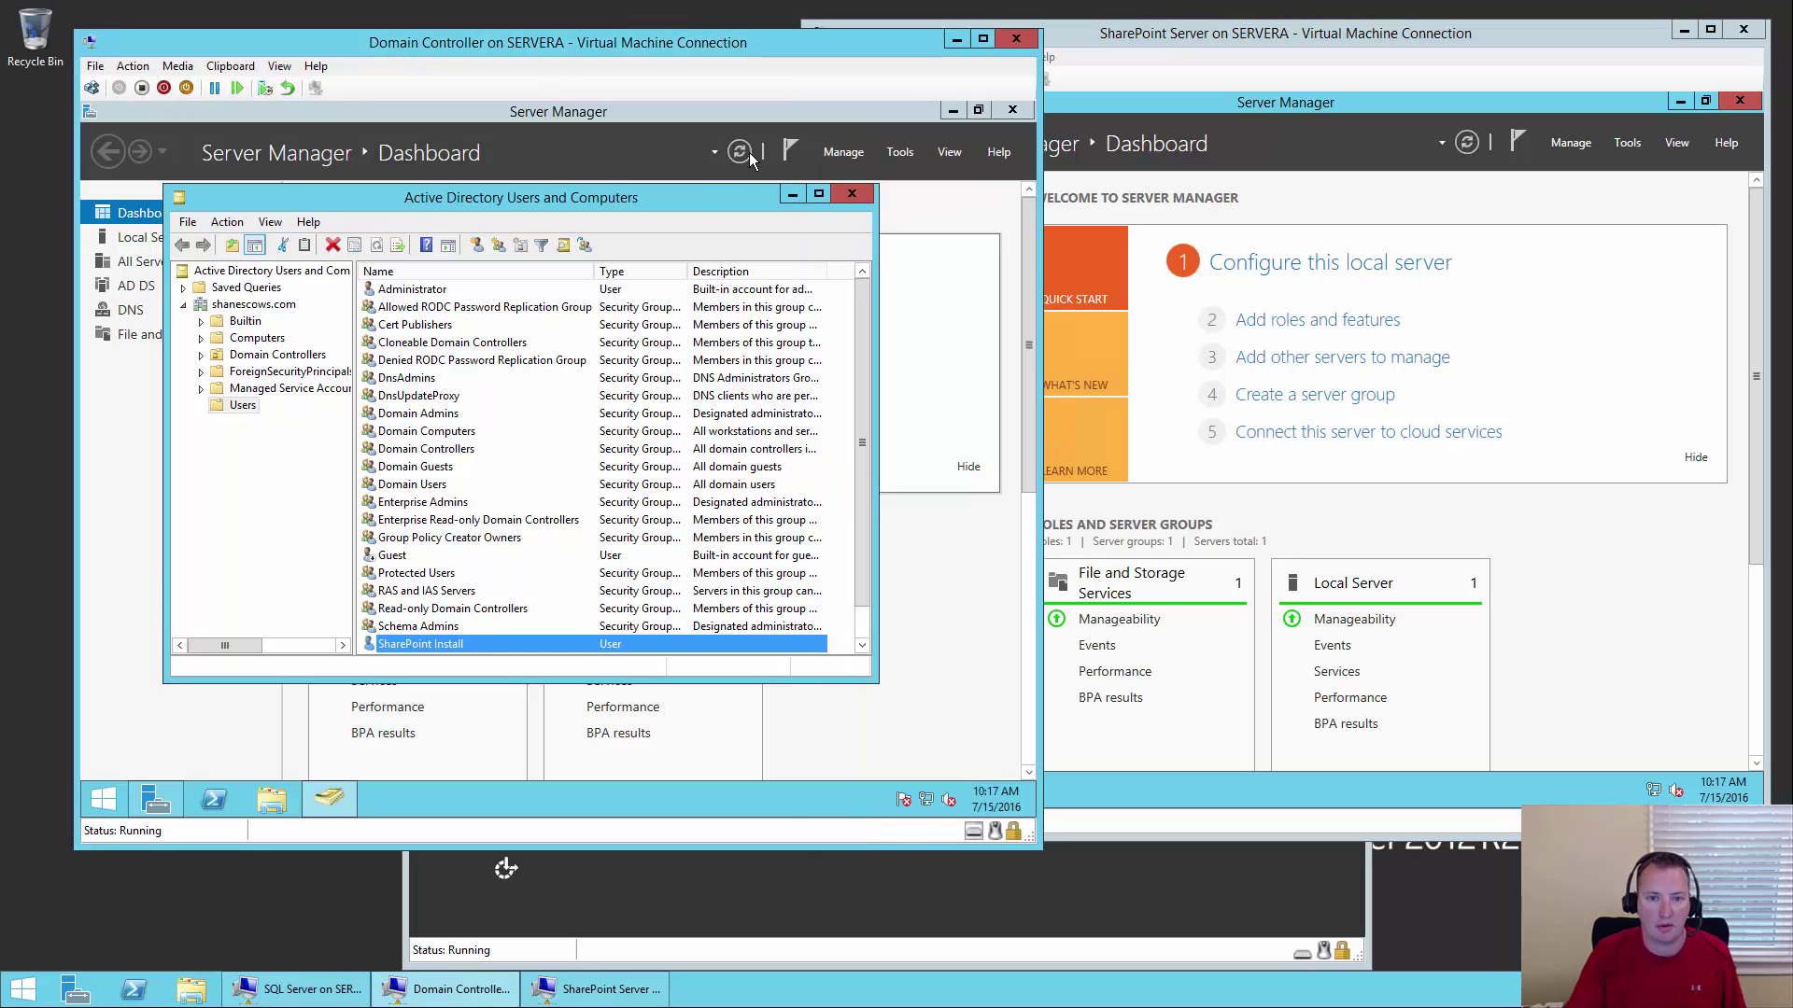
click(852, 194)
click(1011, 111)
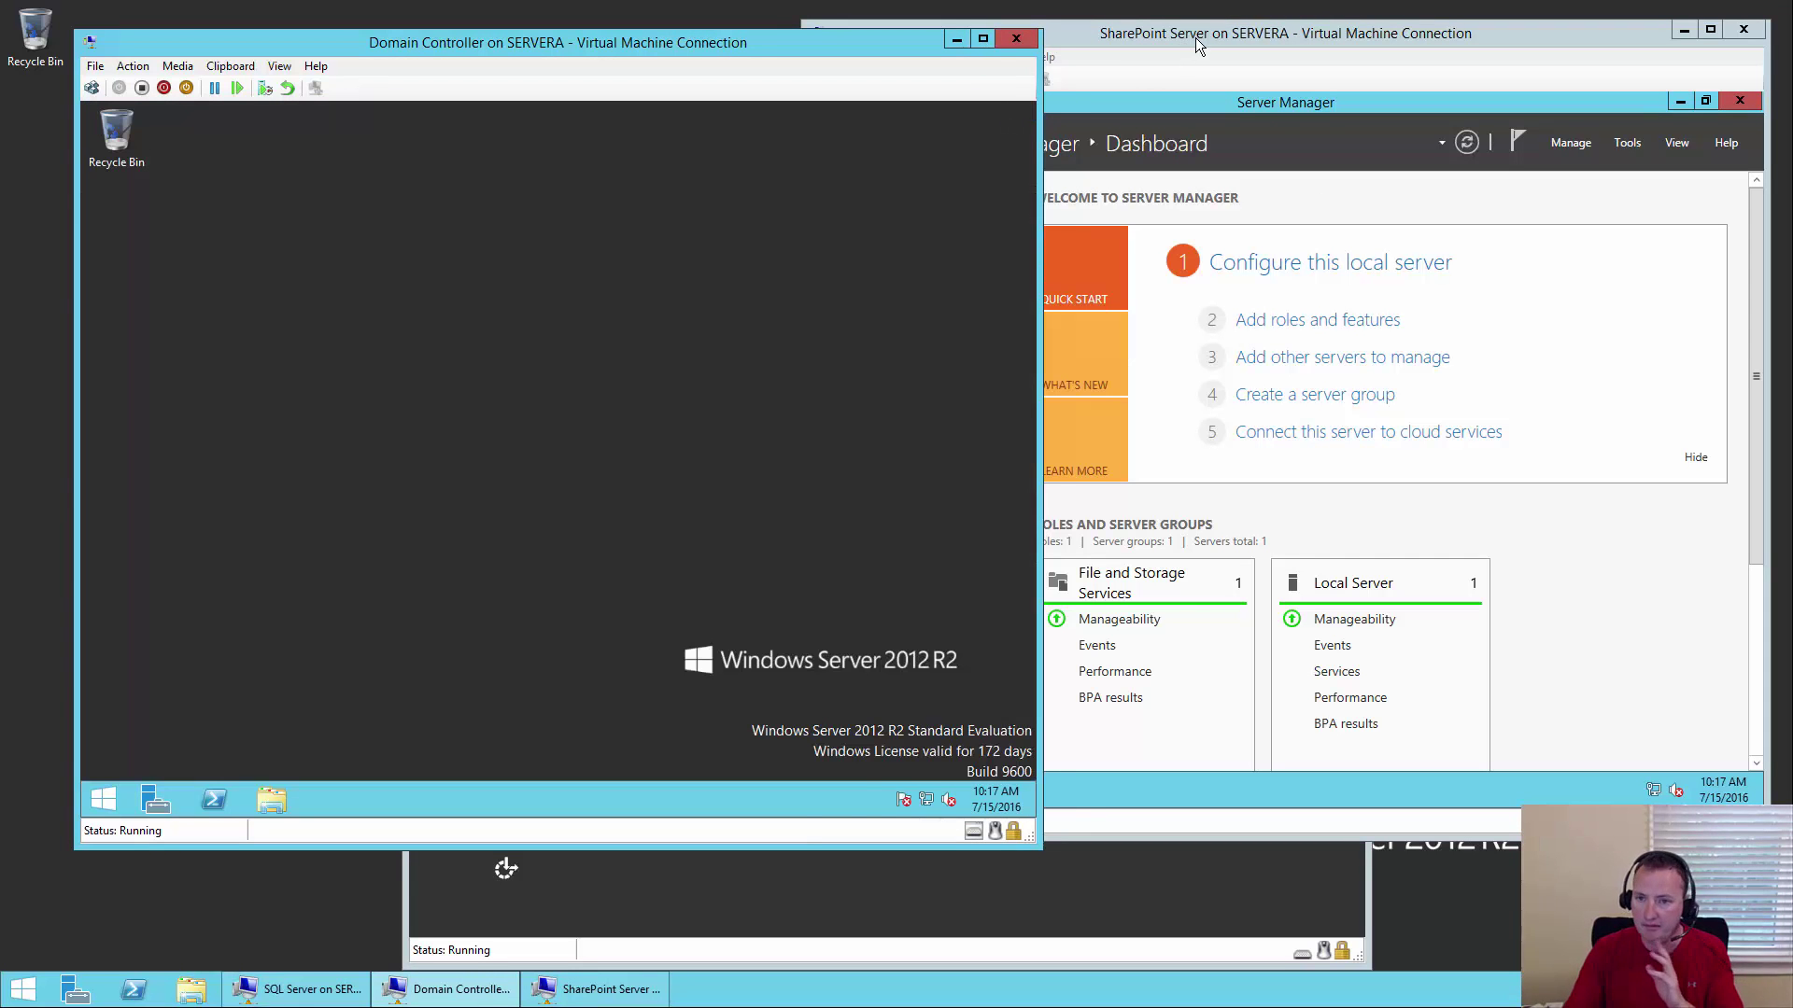
click(1195, 37)
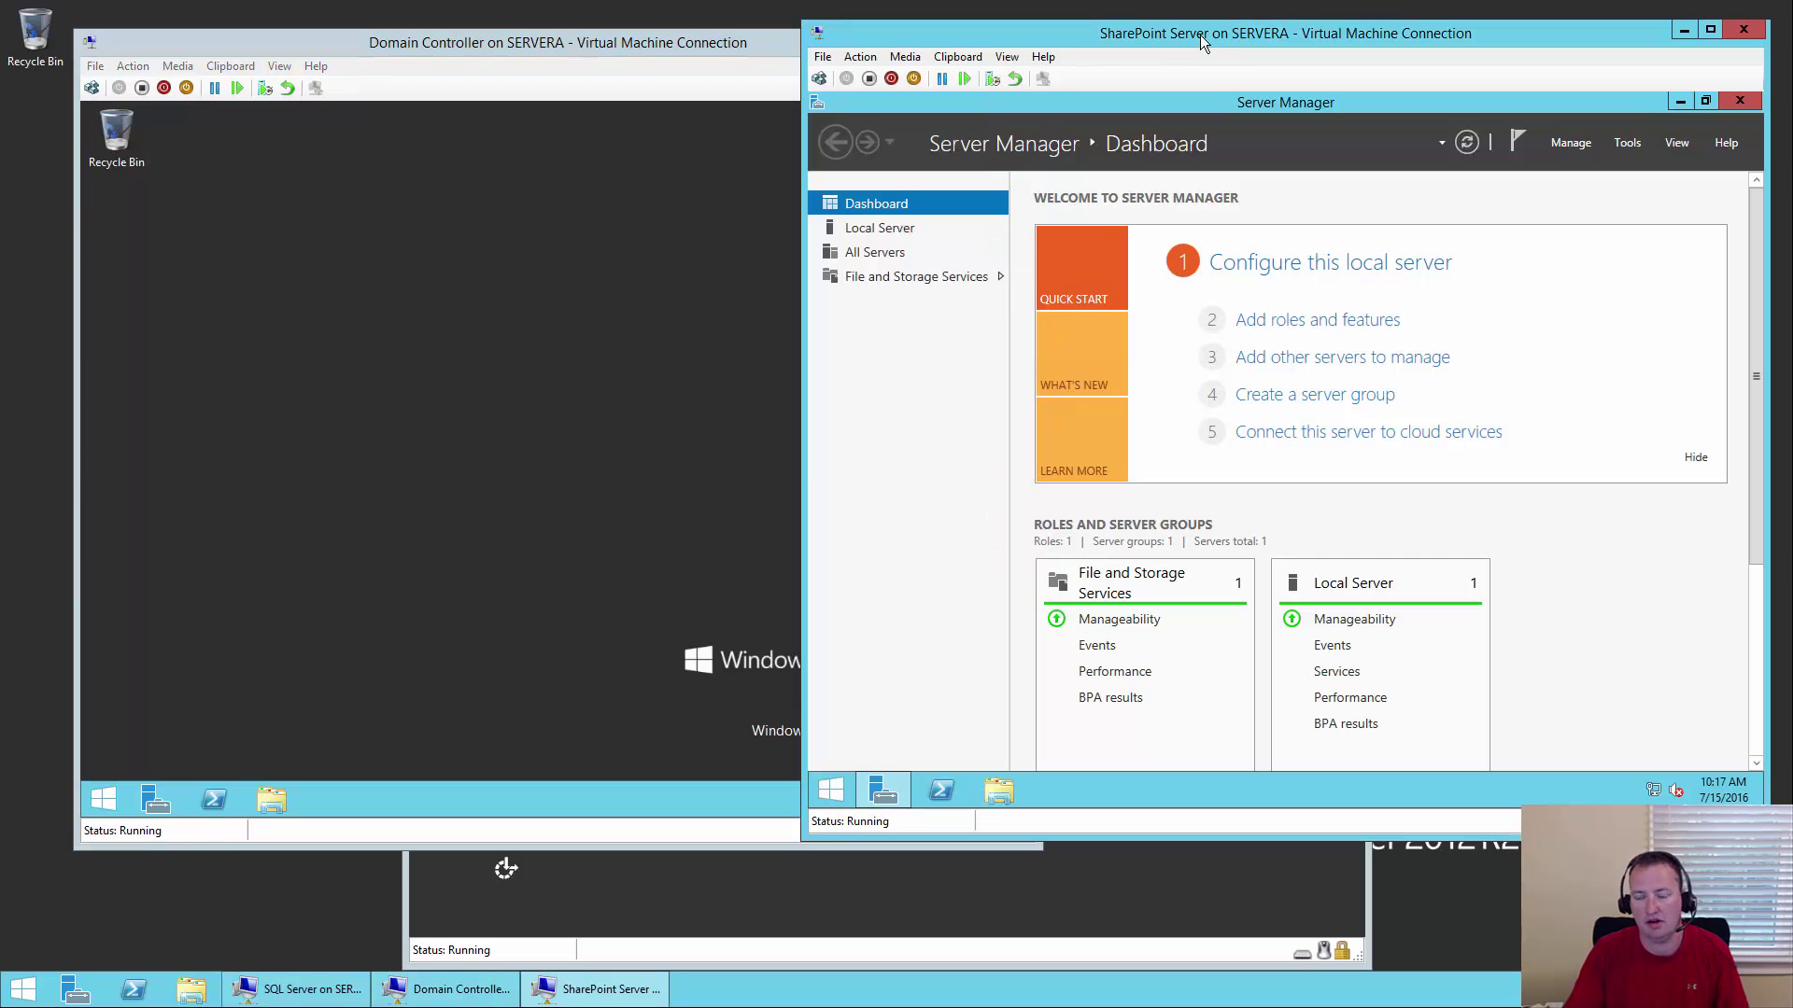
click(1740, 103)
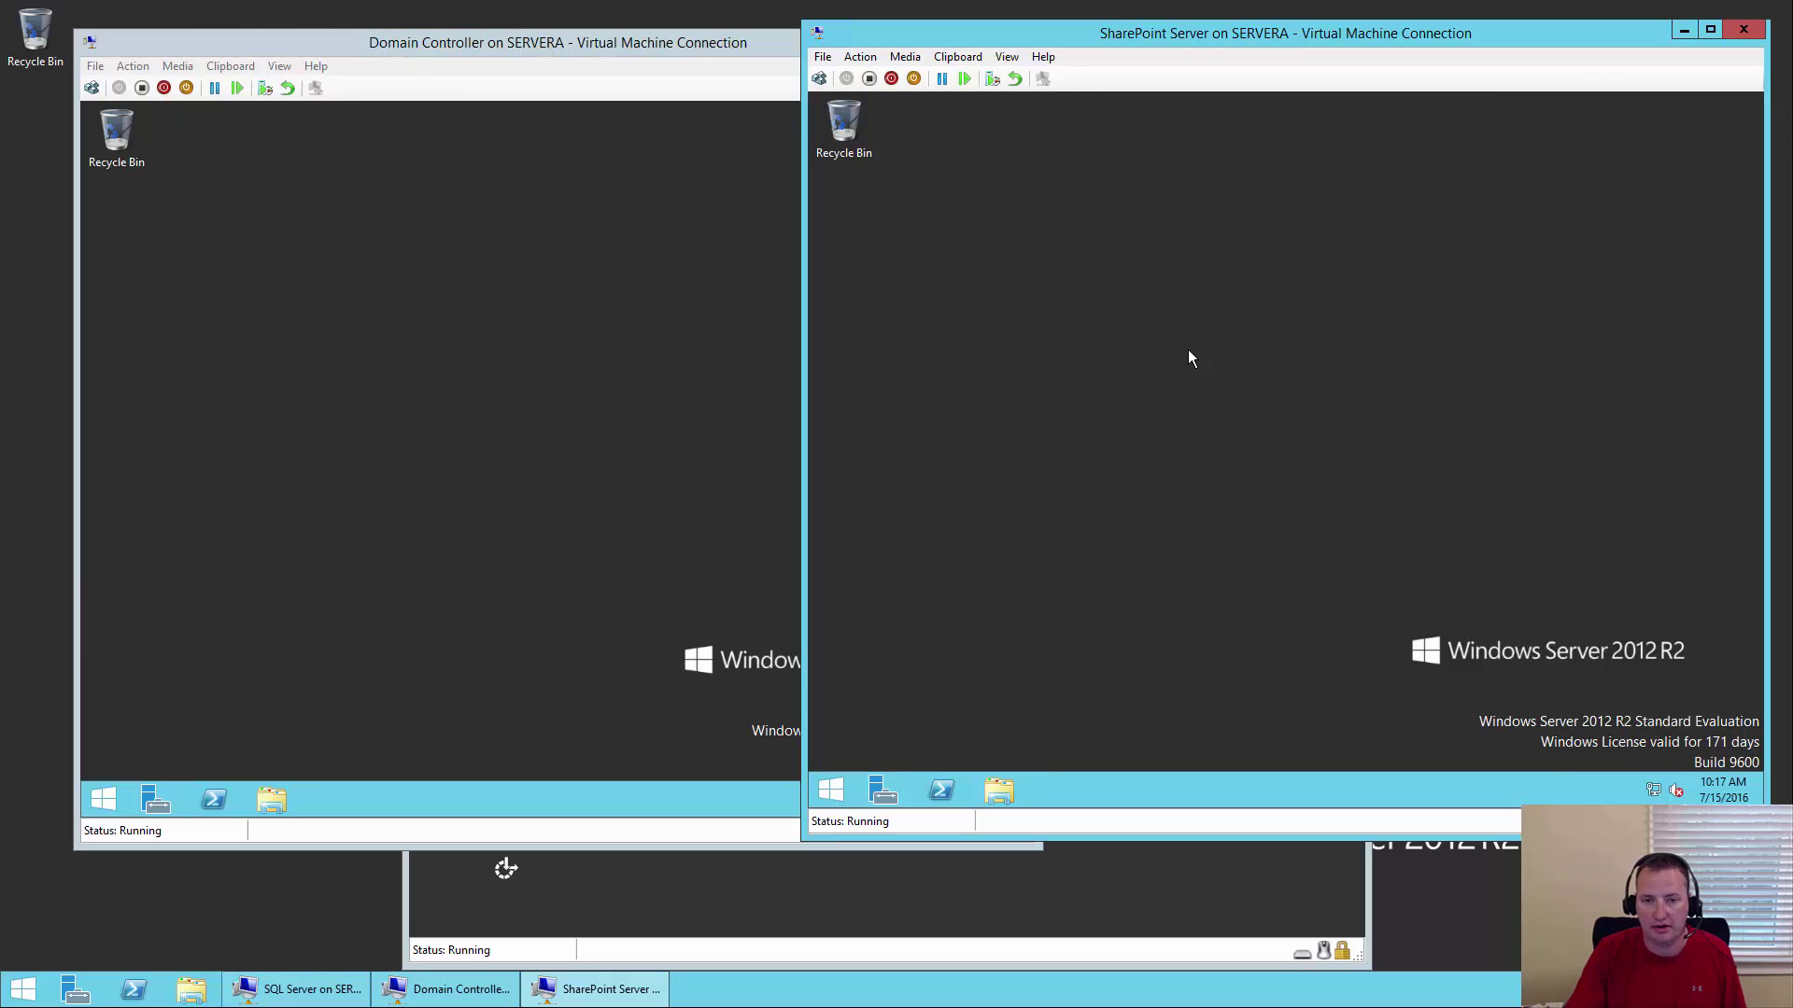
click(831, 792)
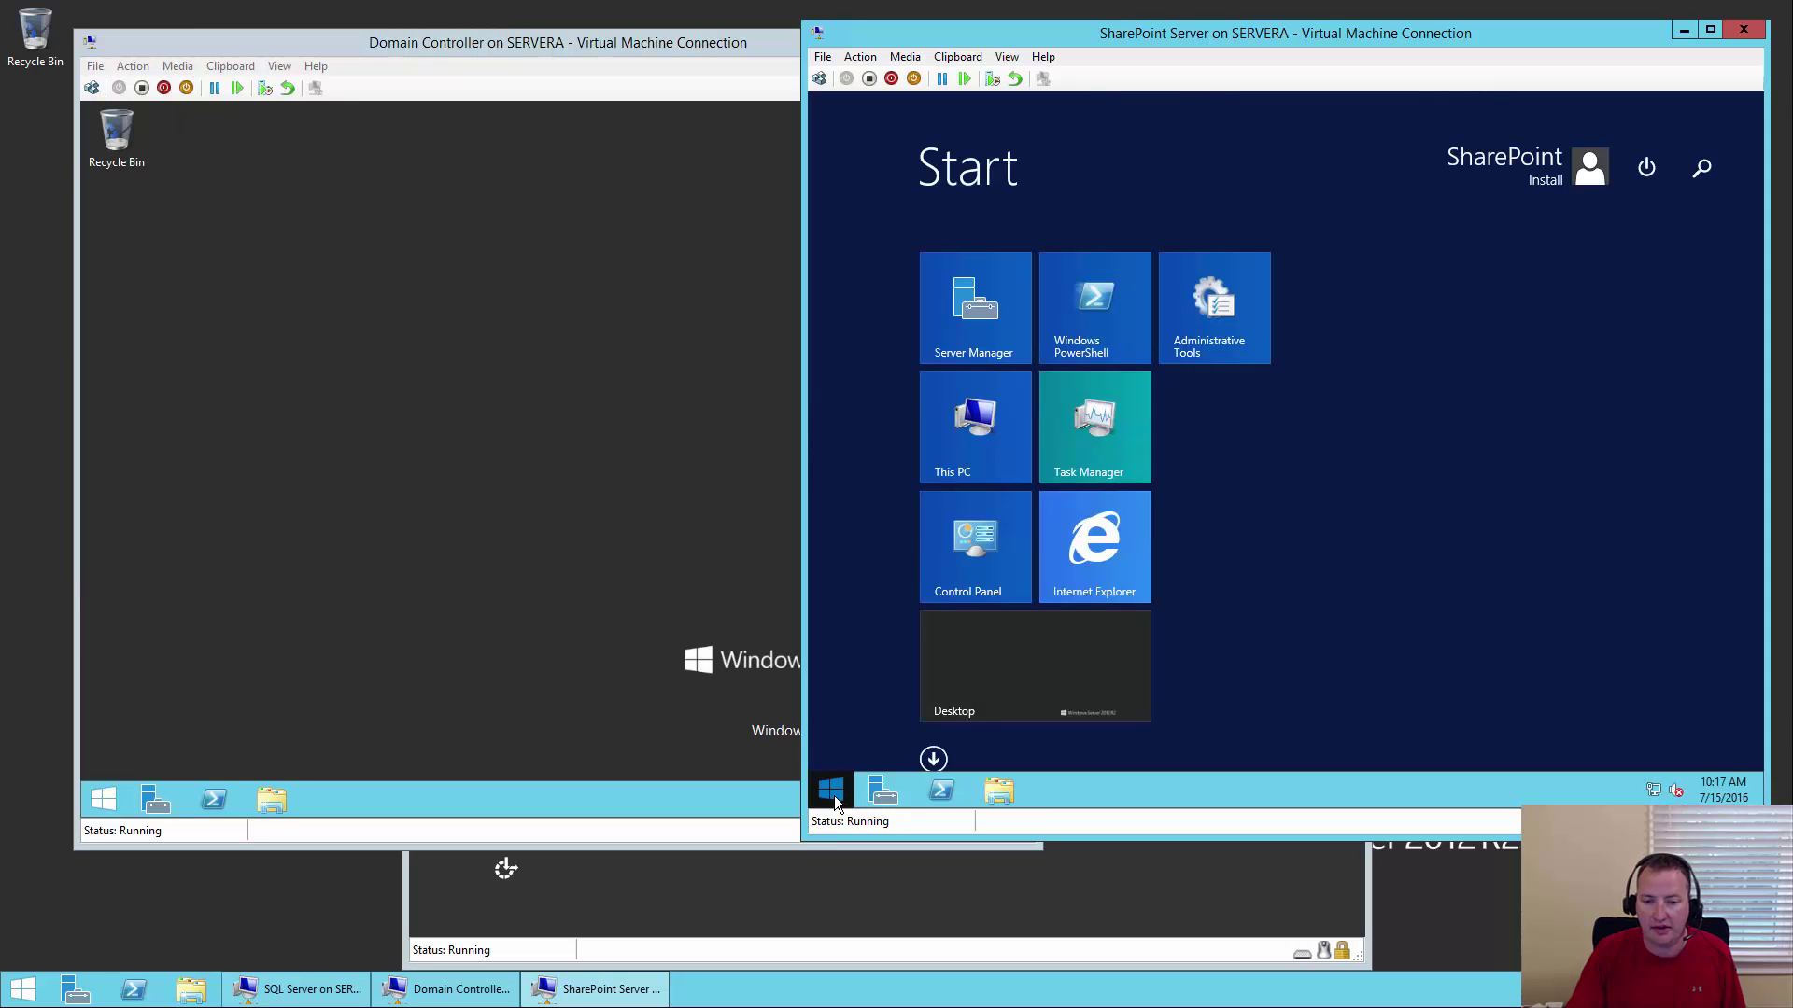
click(1125, 562)
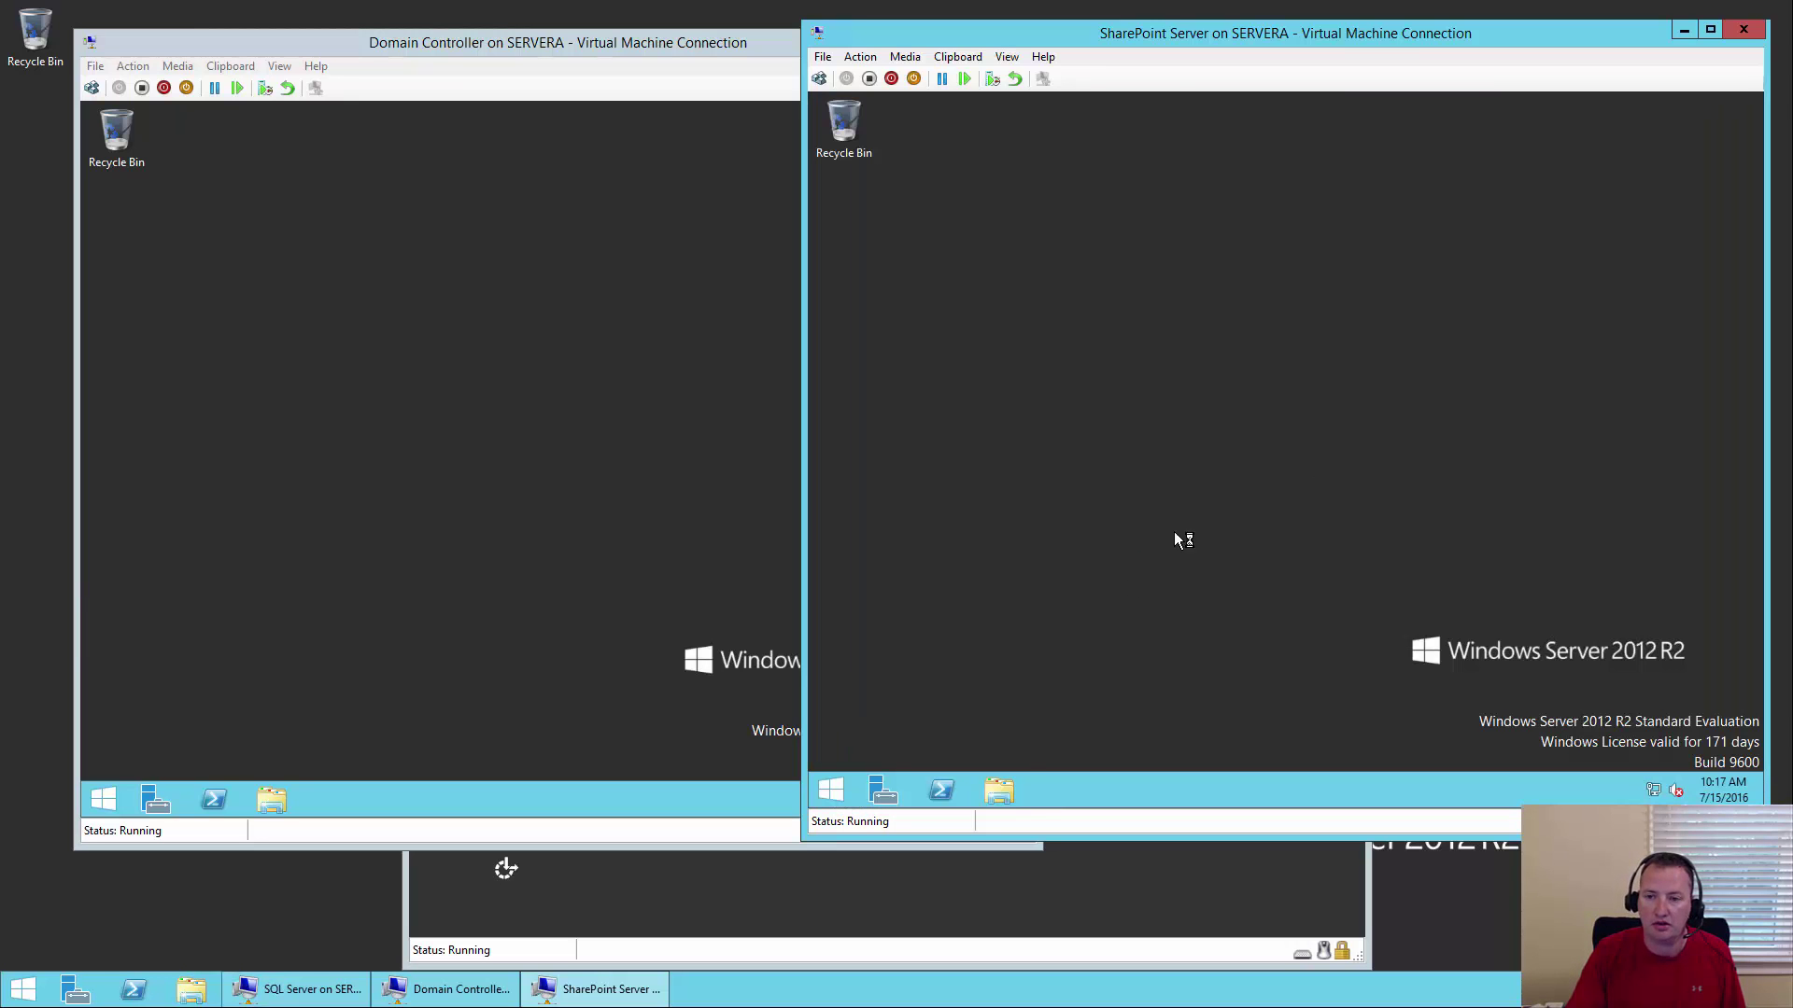
Complete Internet Explorer first-run setup with recommended settings and suppress the protected mode notice
click(1527, 136)
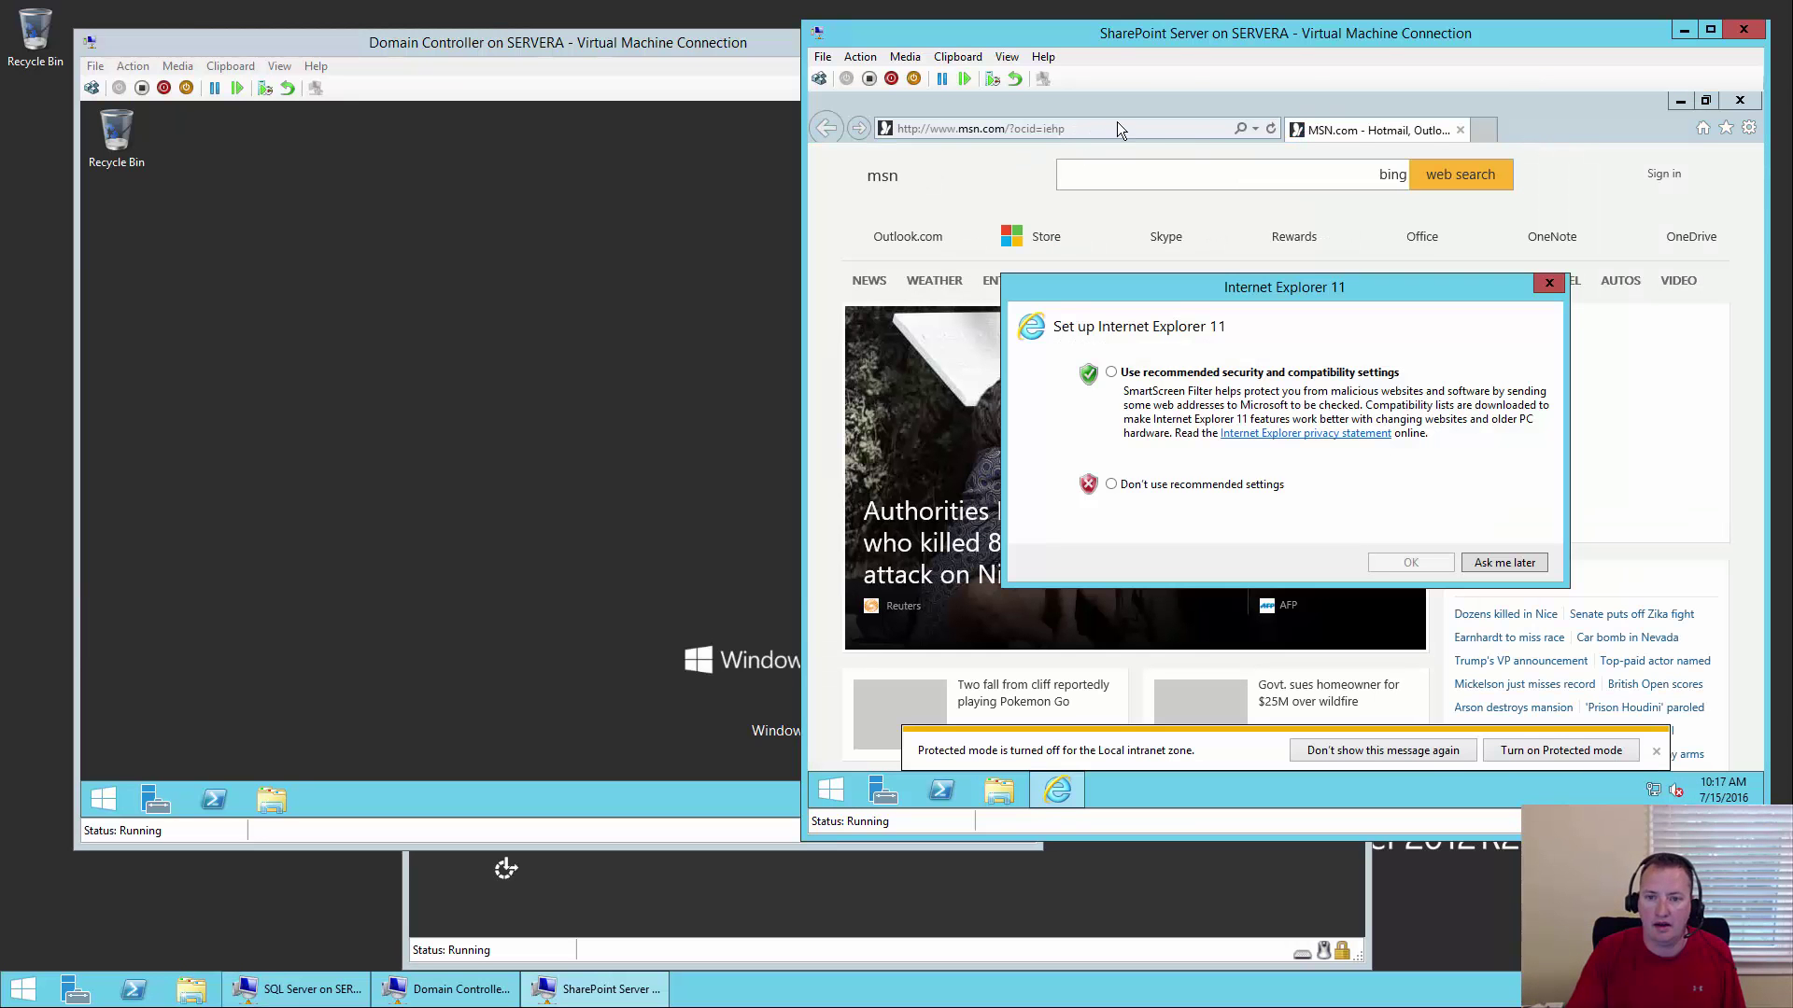
click(1197, 375)
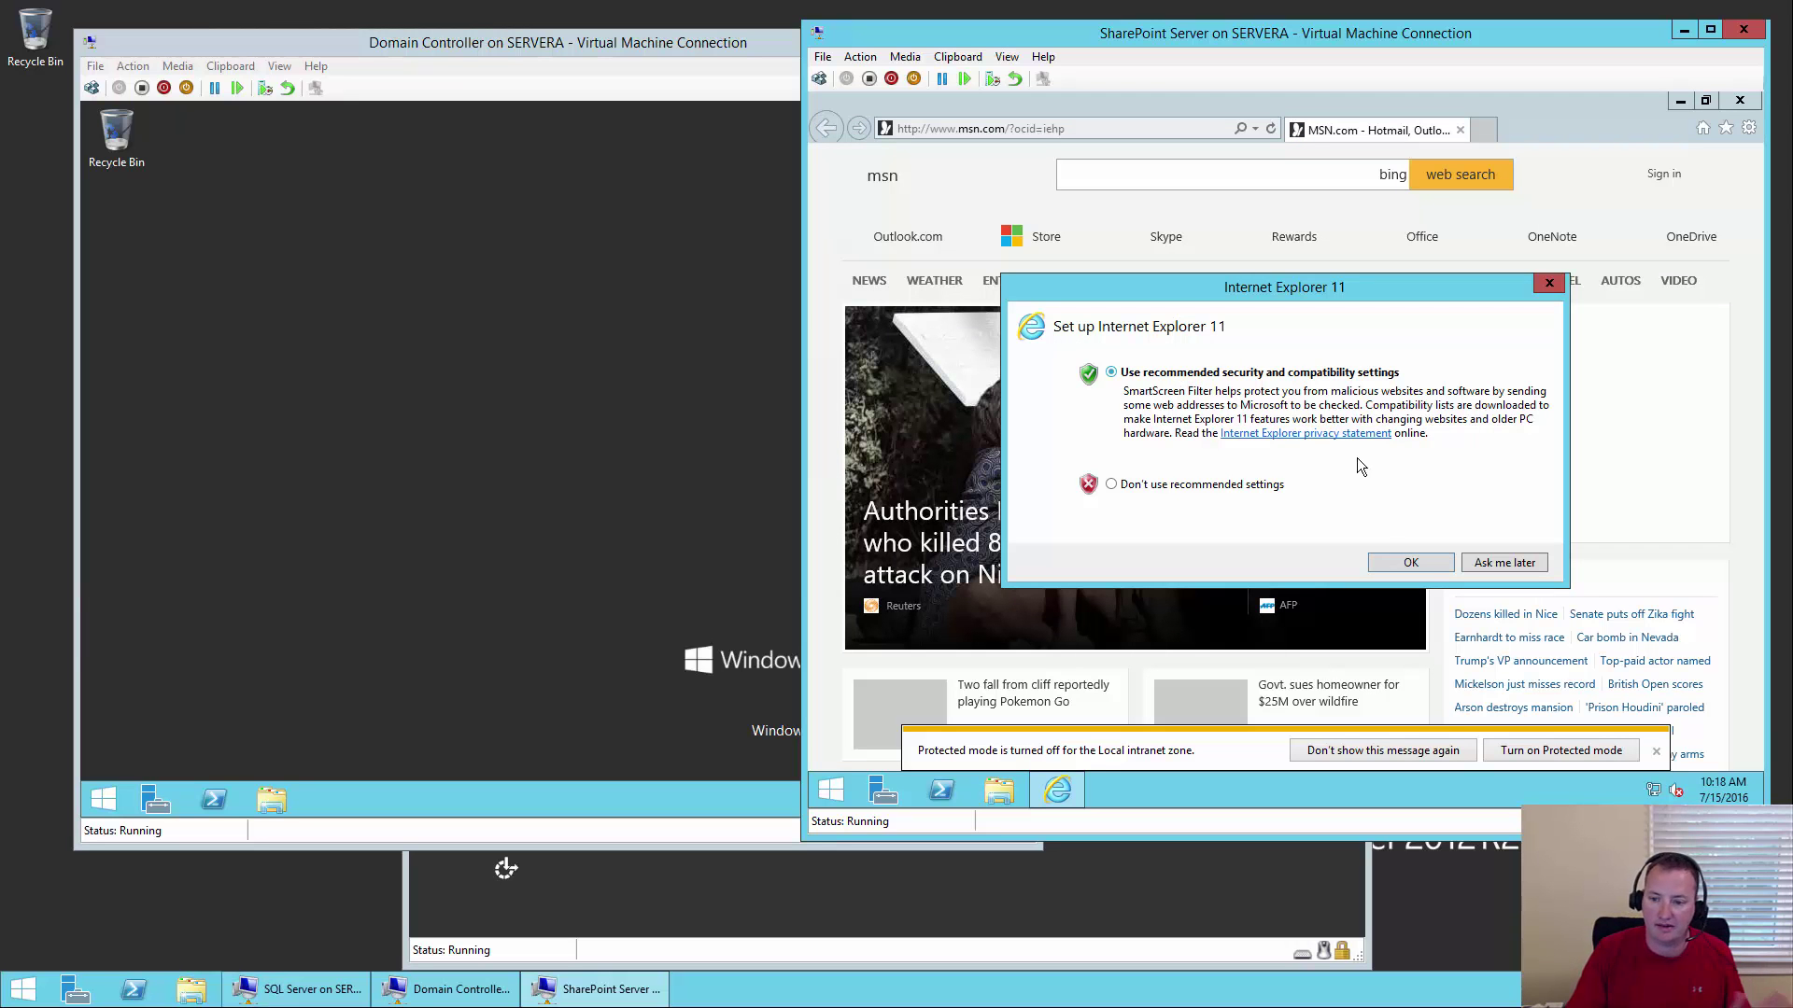
click(1429, 566)
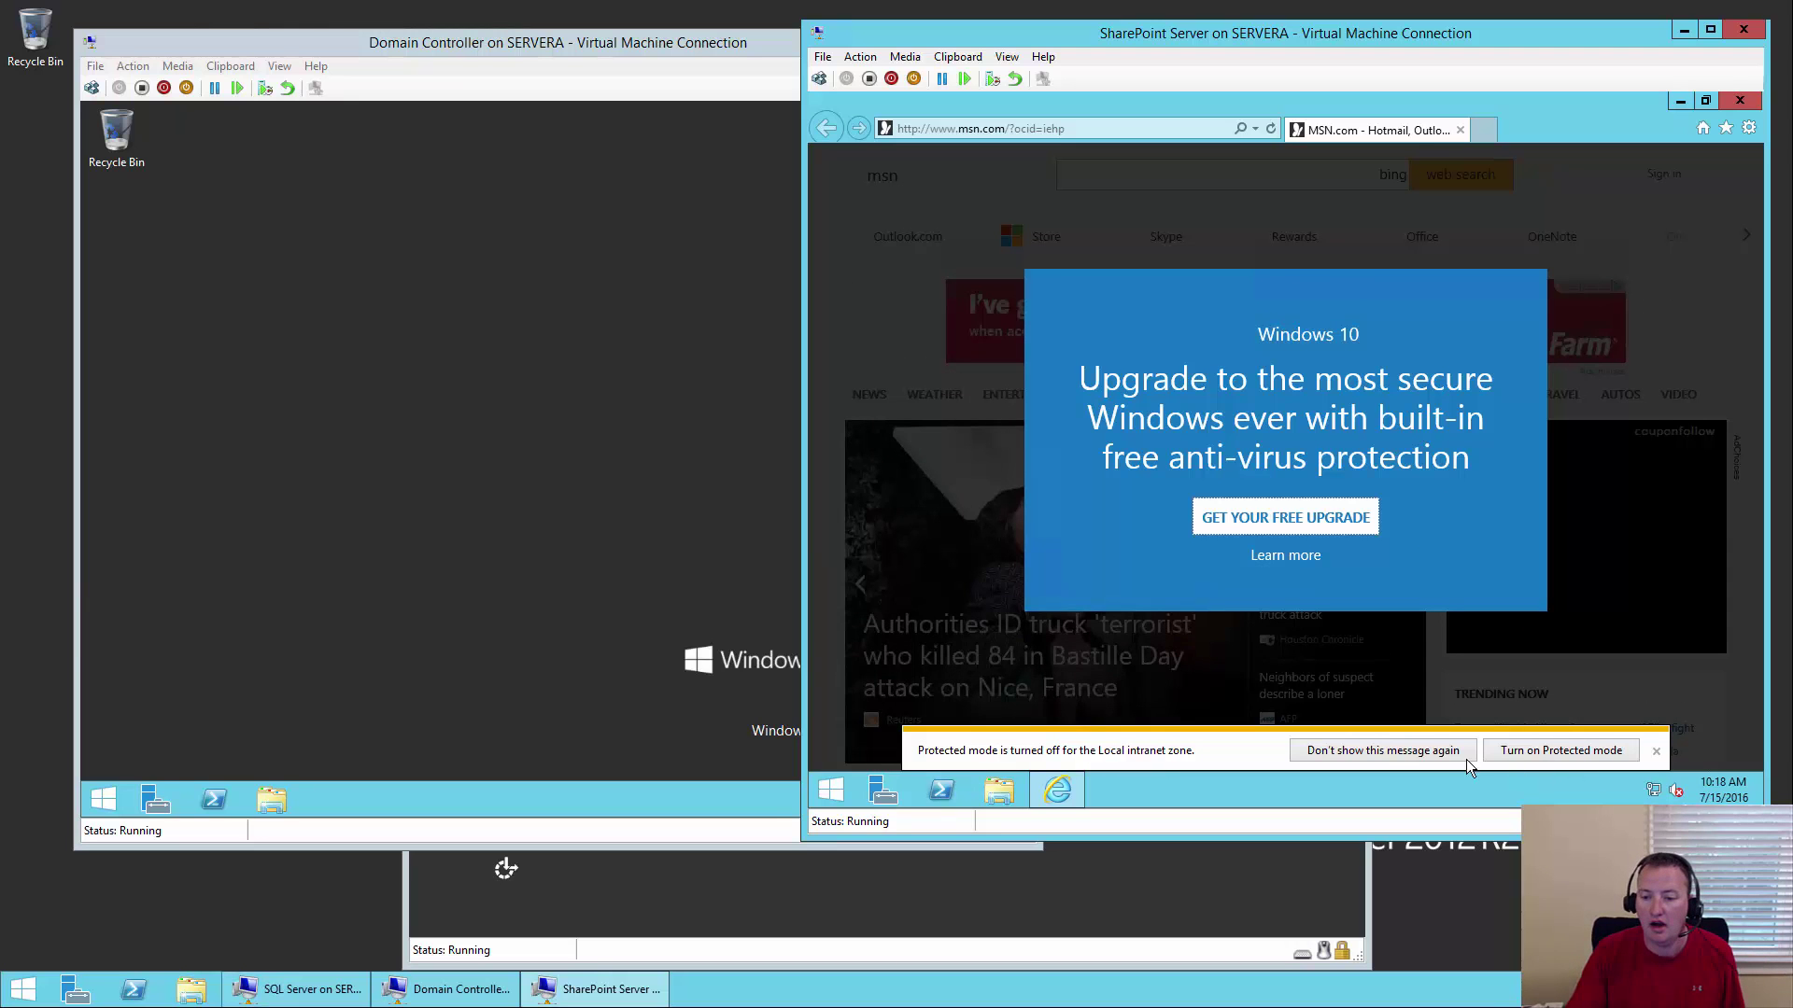
click(1391, 755)
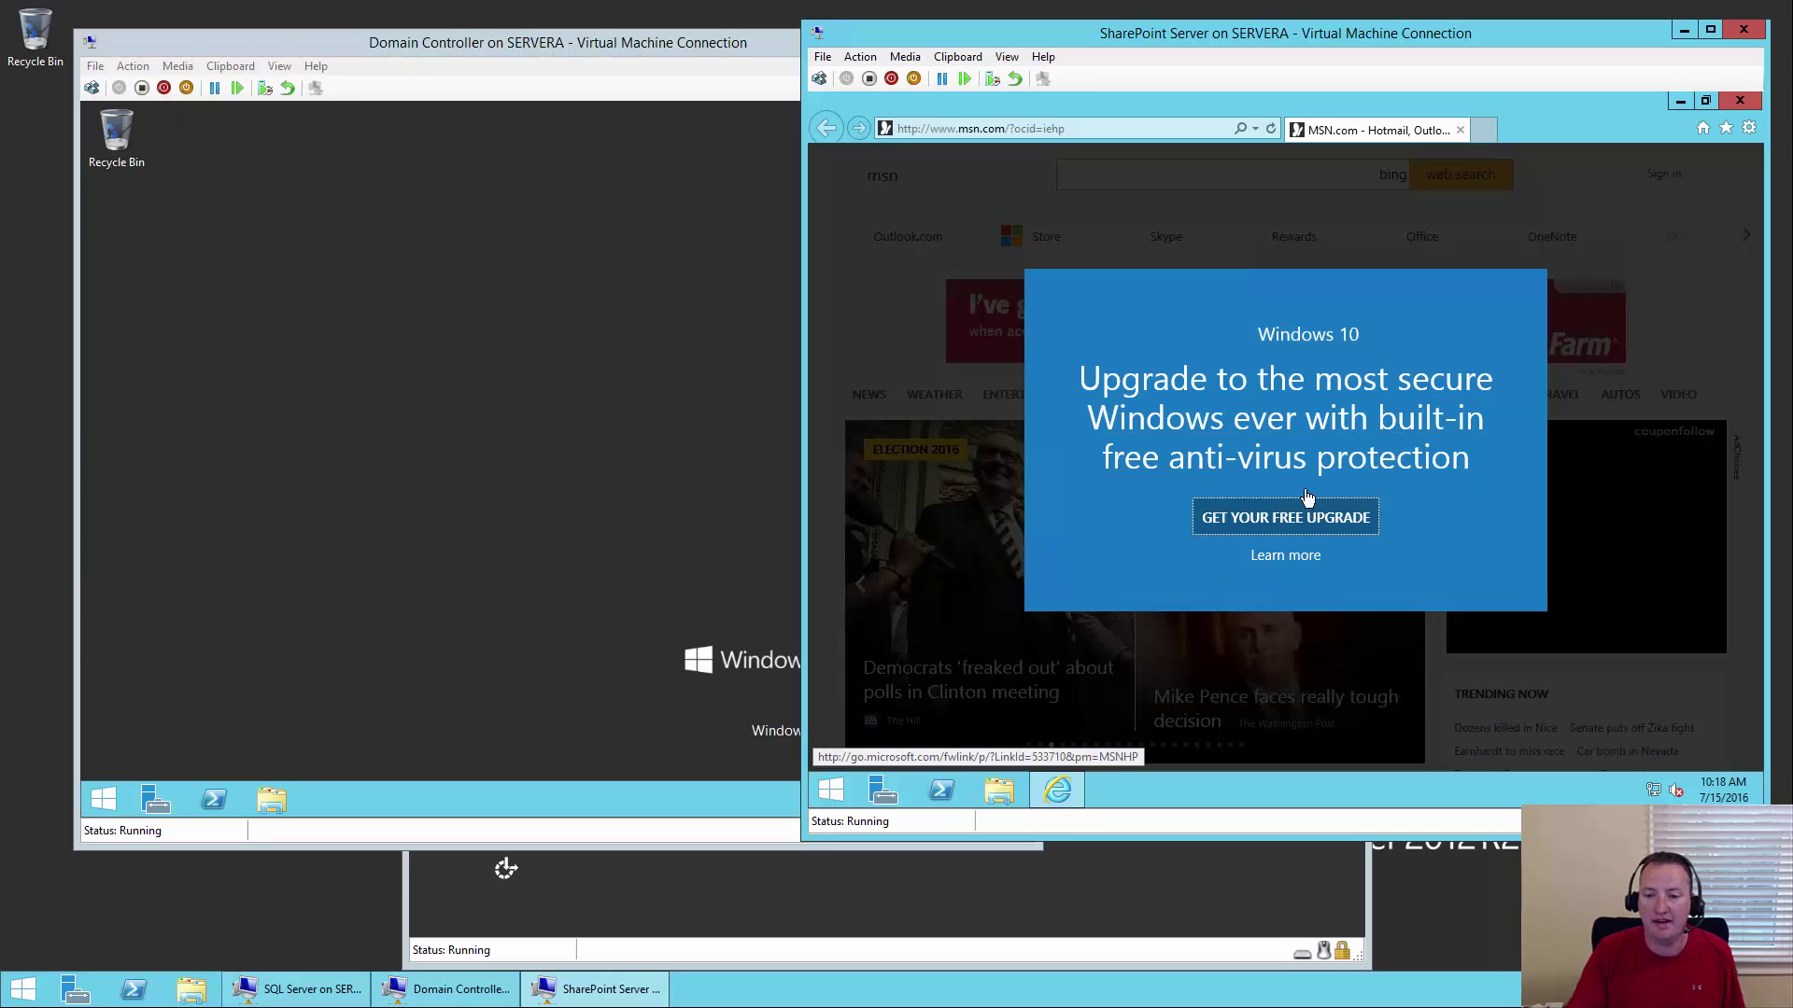
Search Bing for 'technet evaluation center' and open the TechNet Evaluation Center site
click(1073, 131)
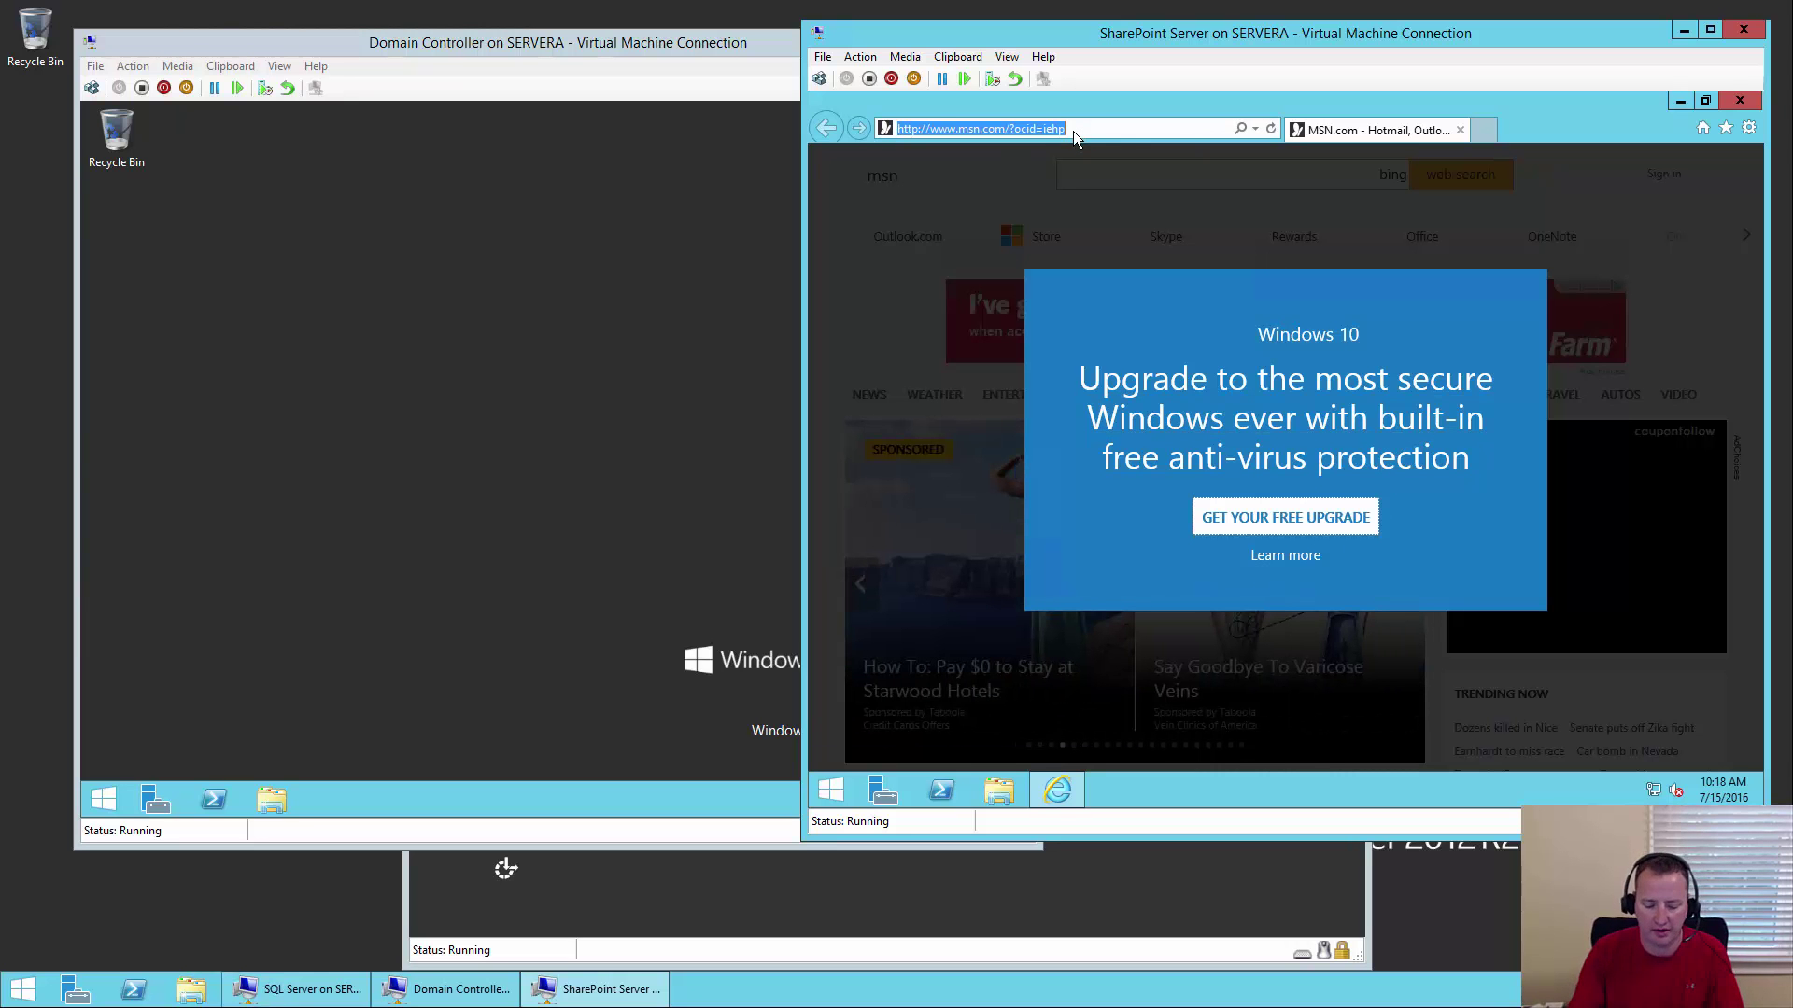
text(bing)
key(Return)
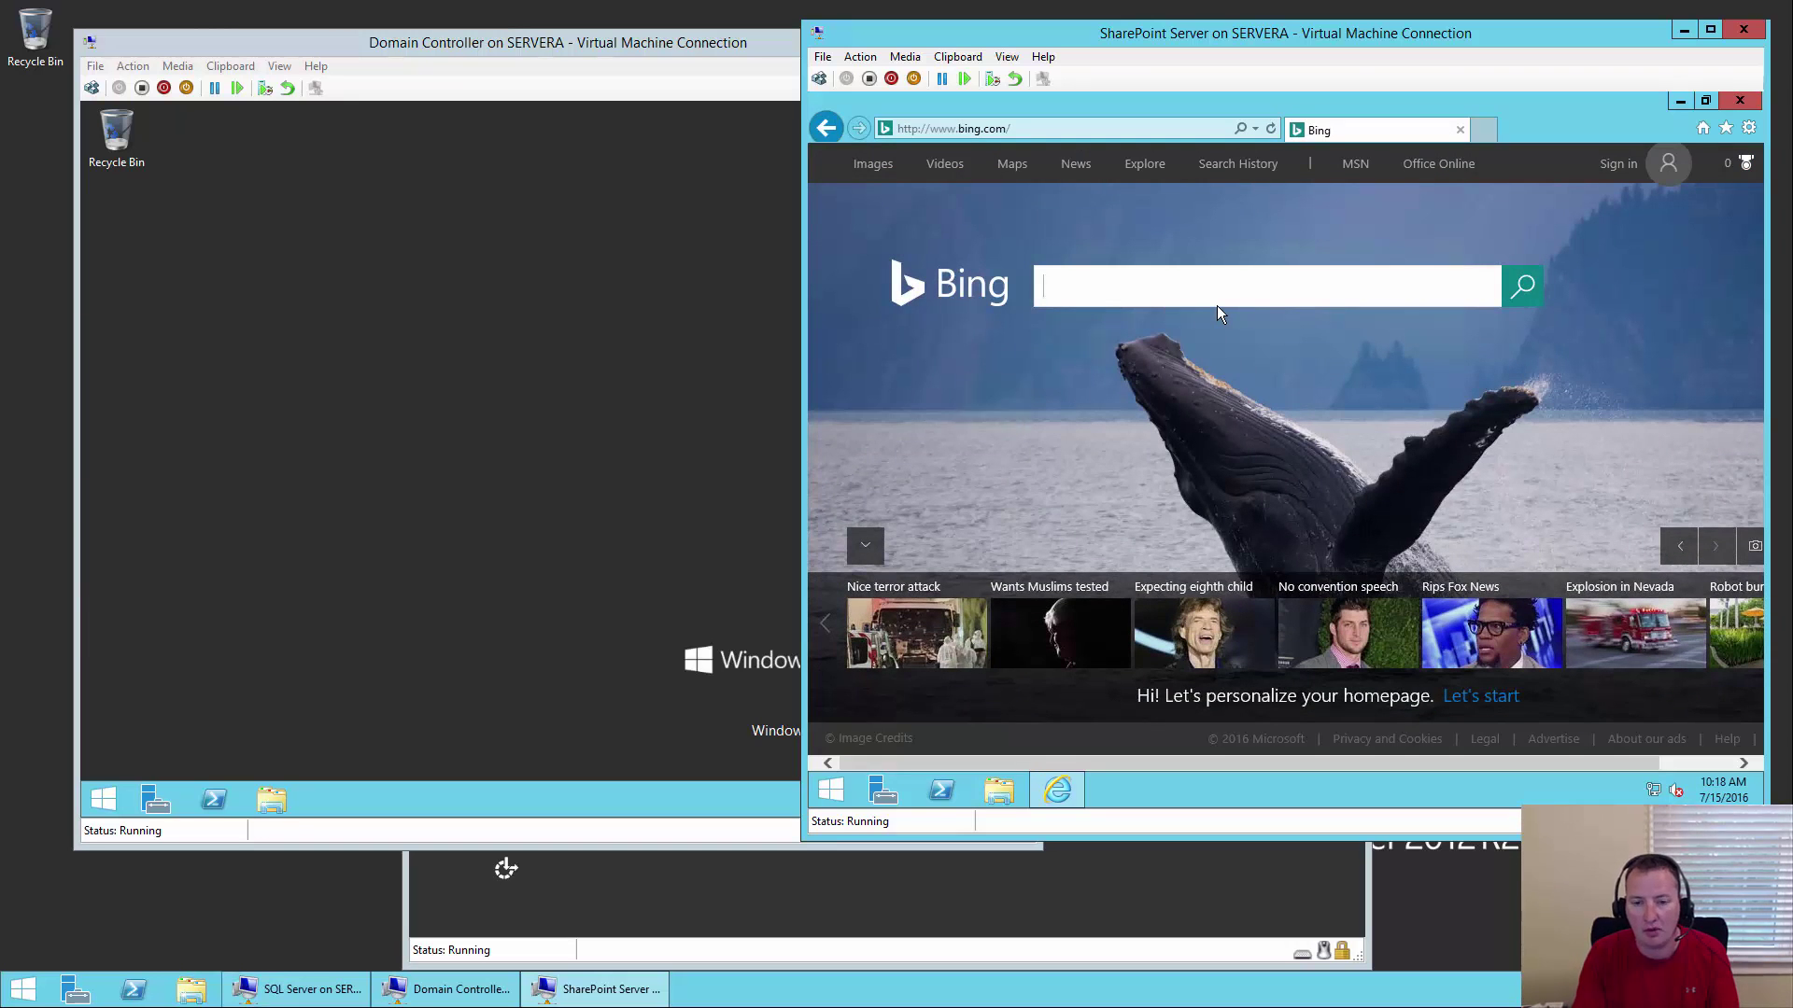
text(technet)
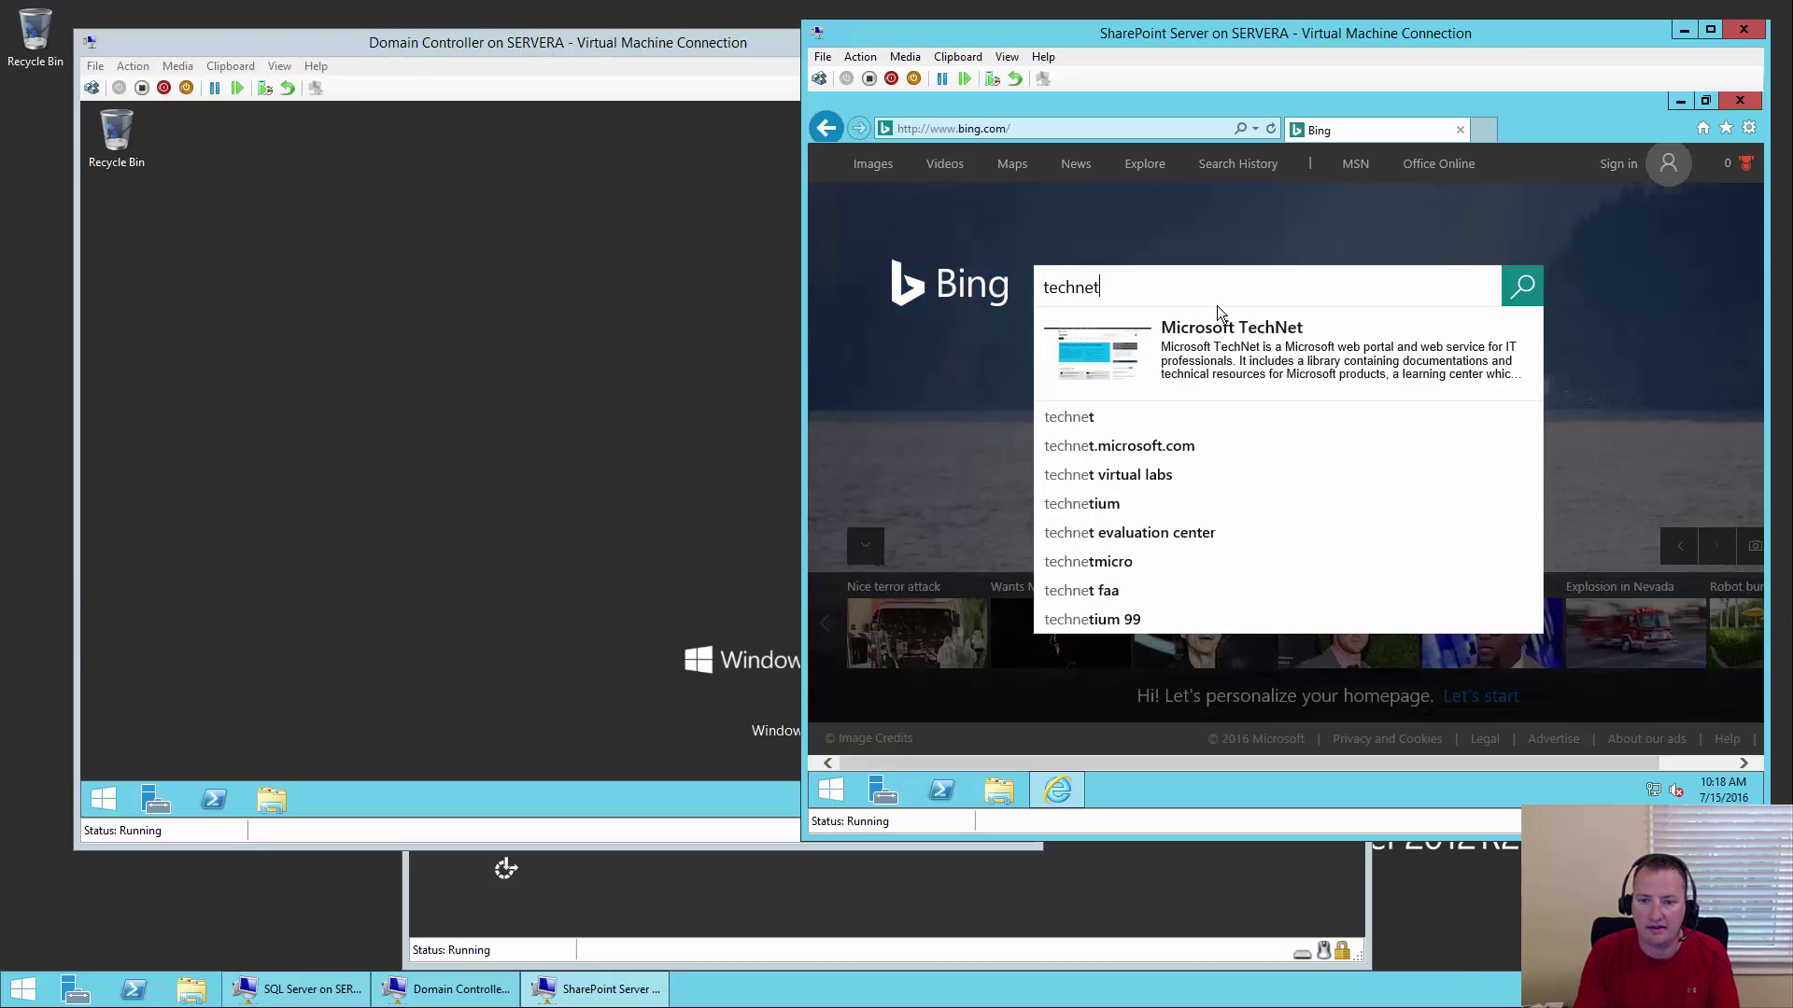
text( eva)
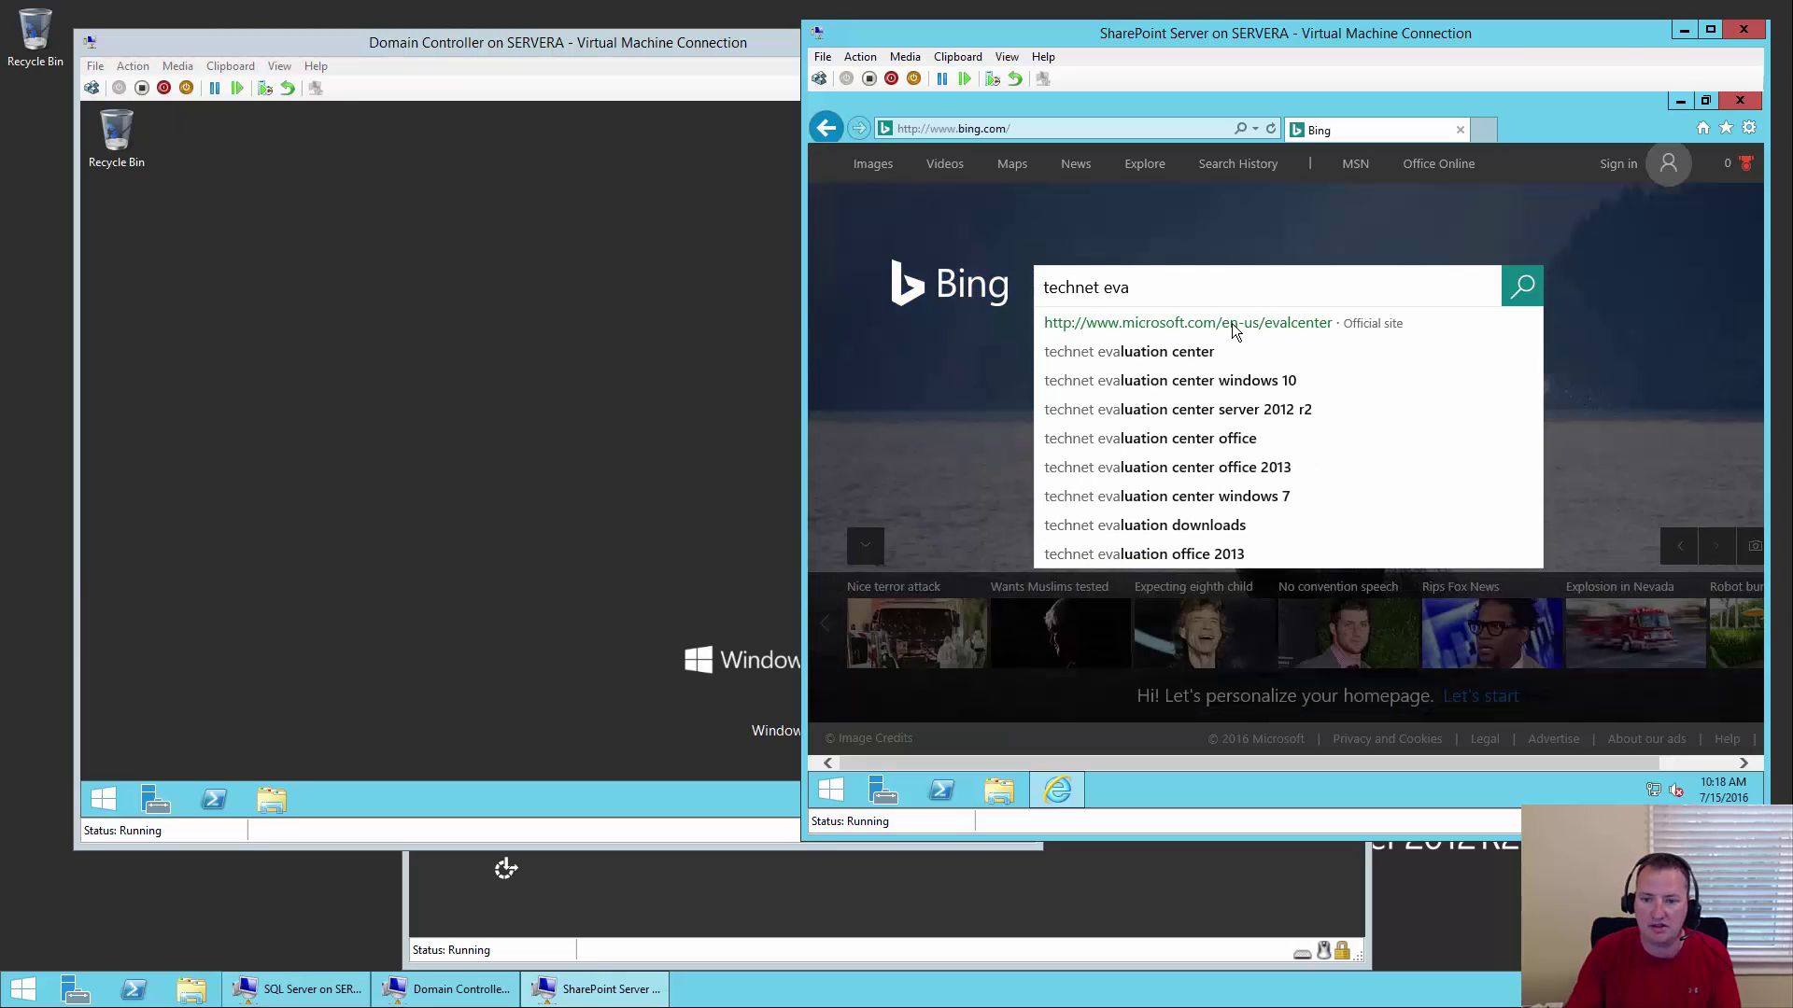
click(1174, 352)
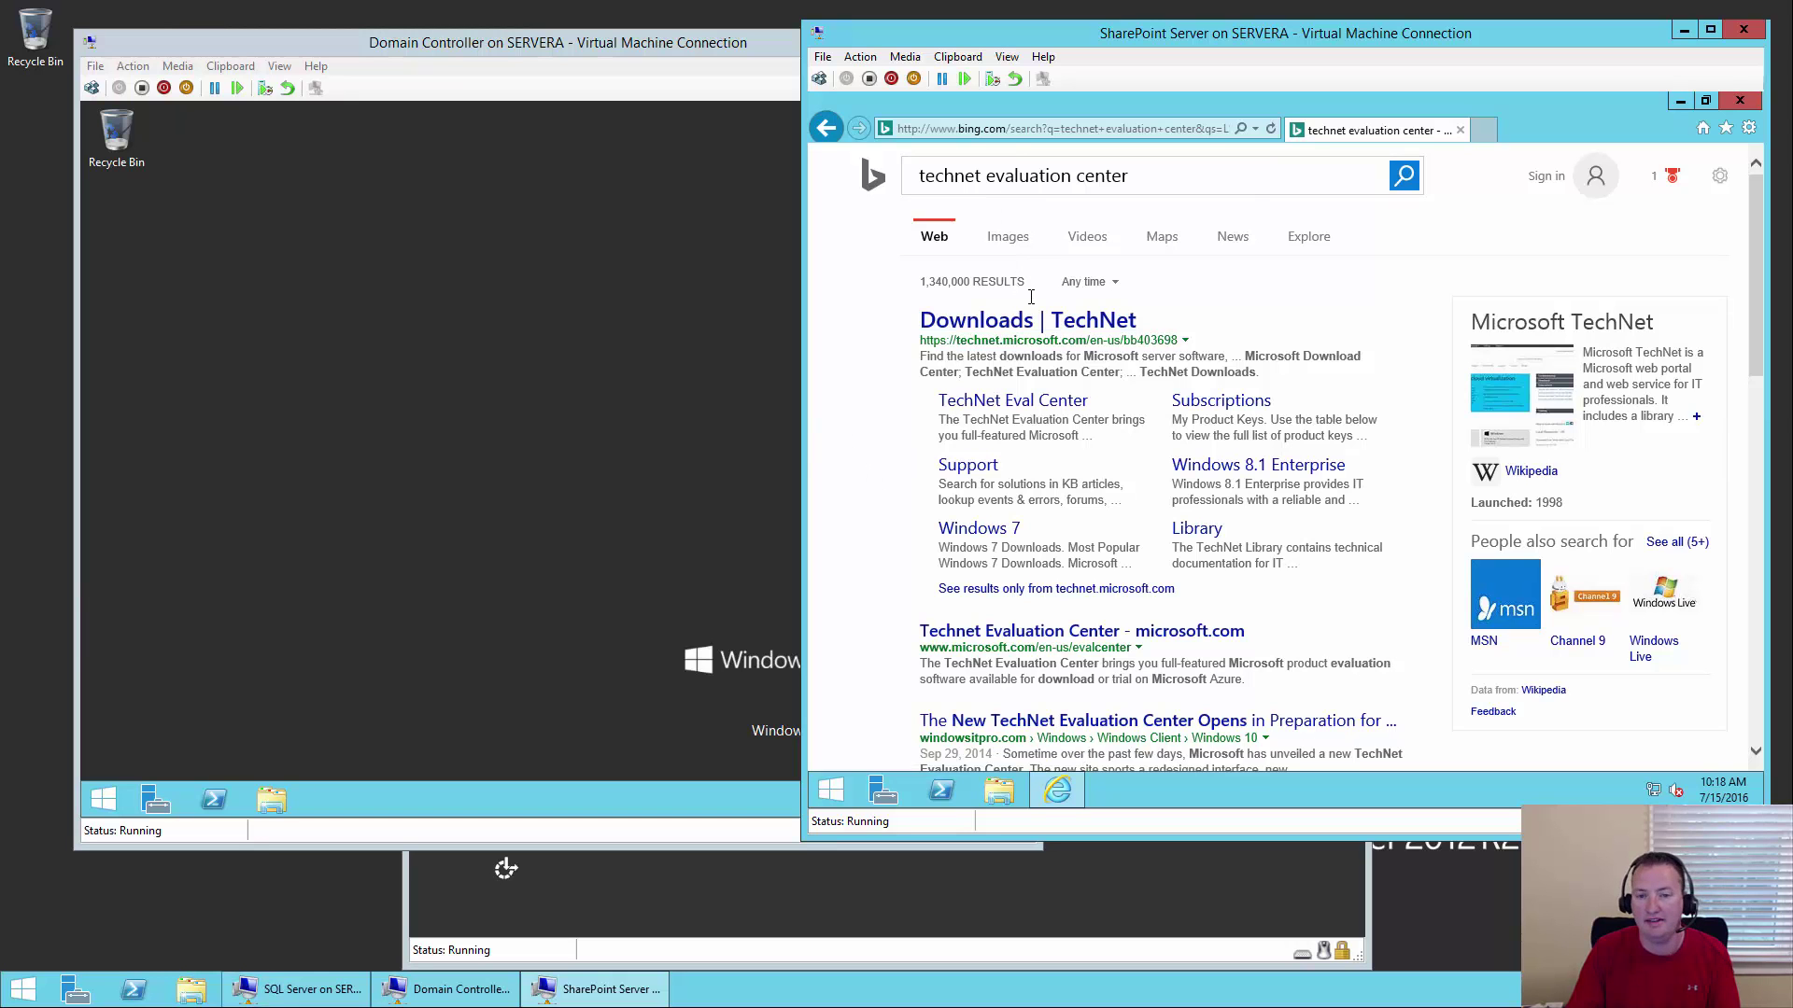
click(1100, 637)
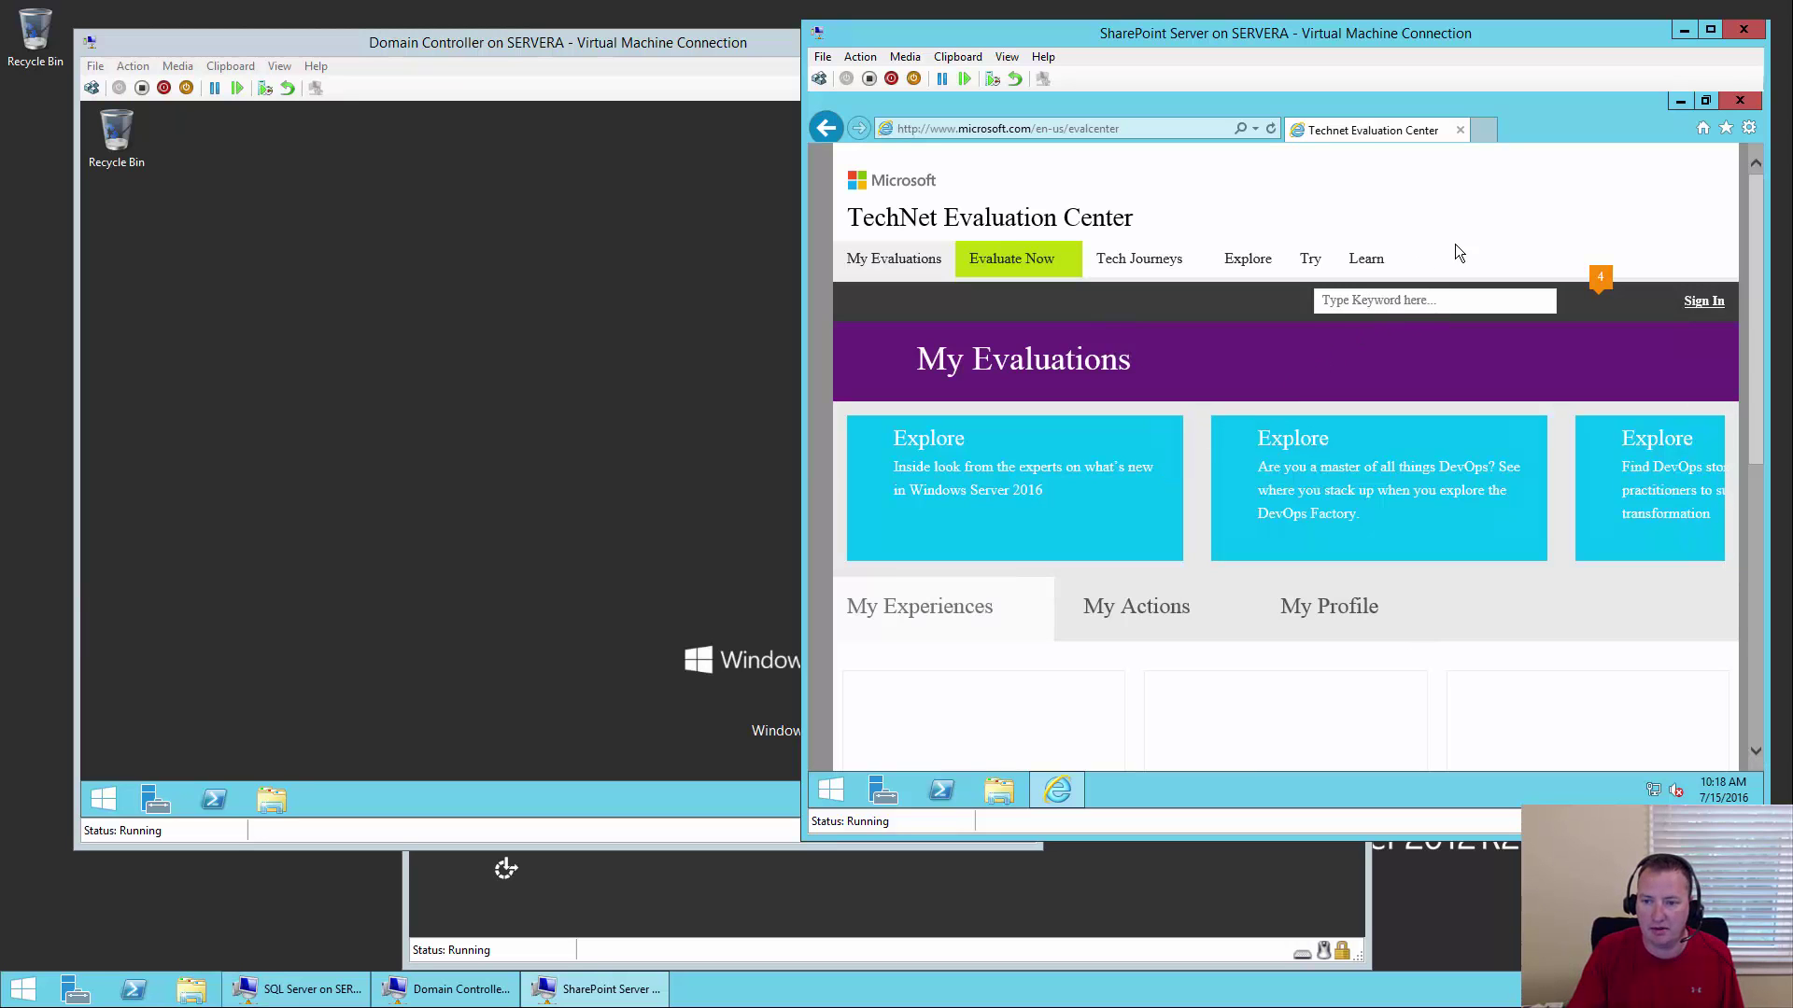
Search the site for 'share', open SharePoint Server 2016, and expand Preinstall Information
click(1421, 300)
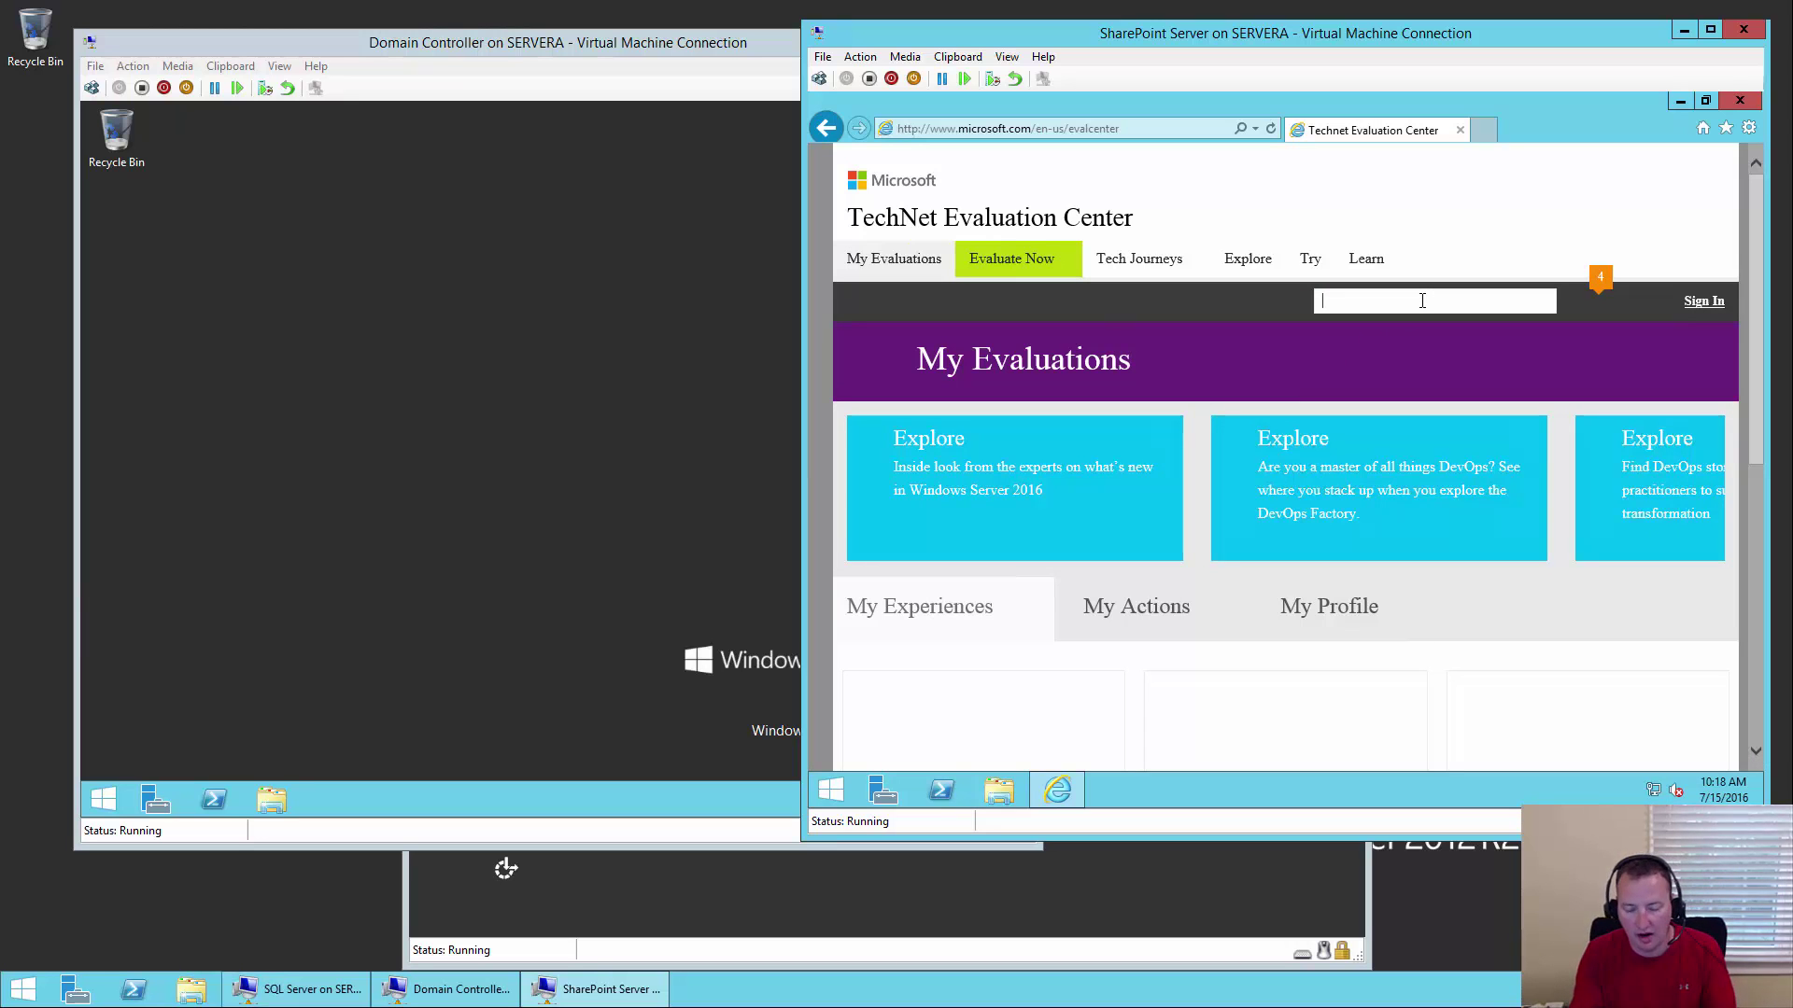
text(sharepoint)
key(Return)
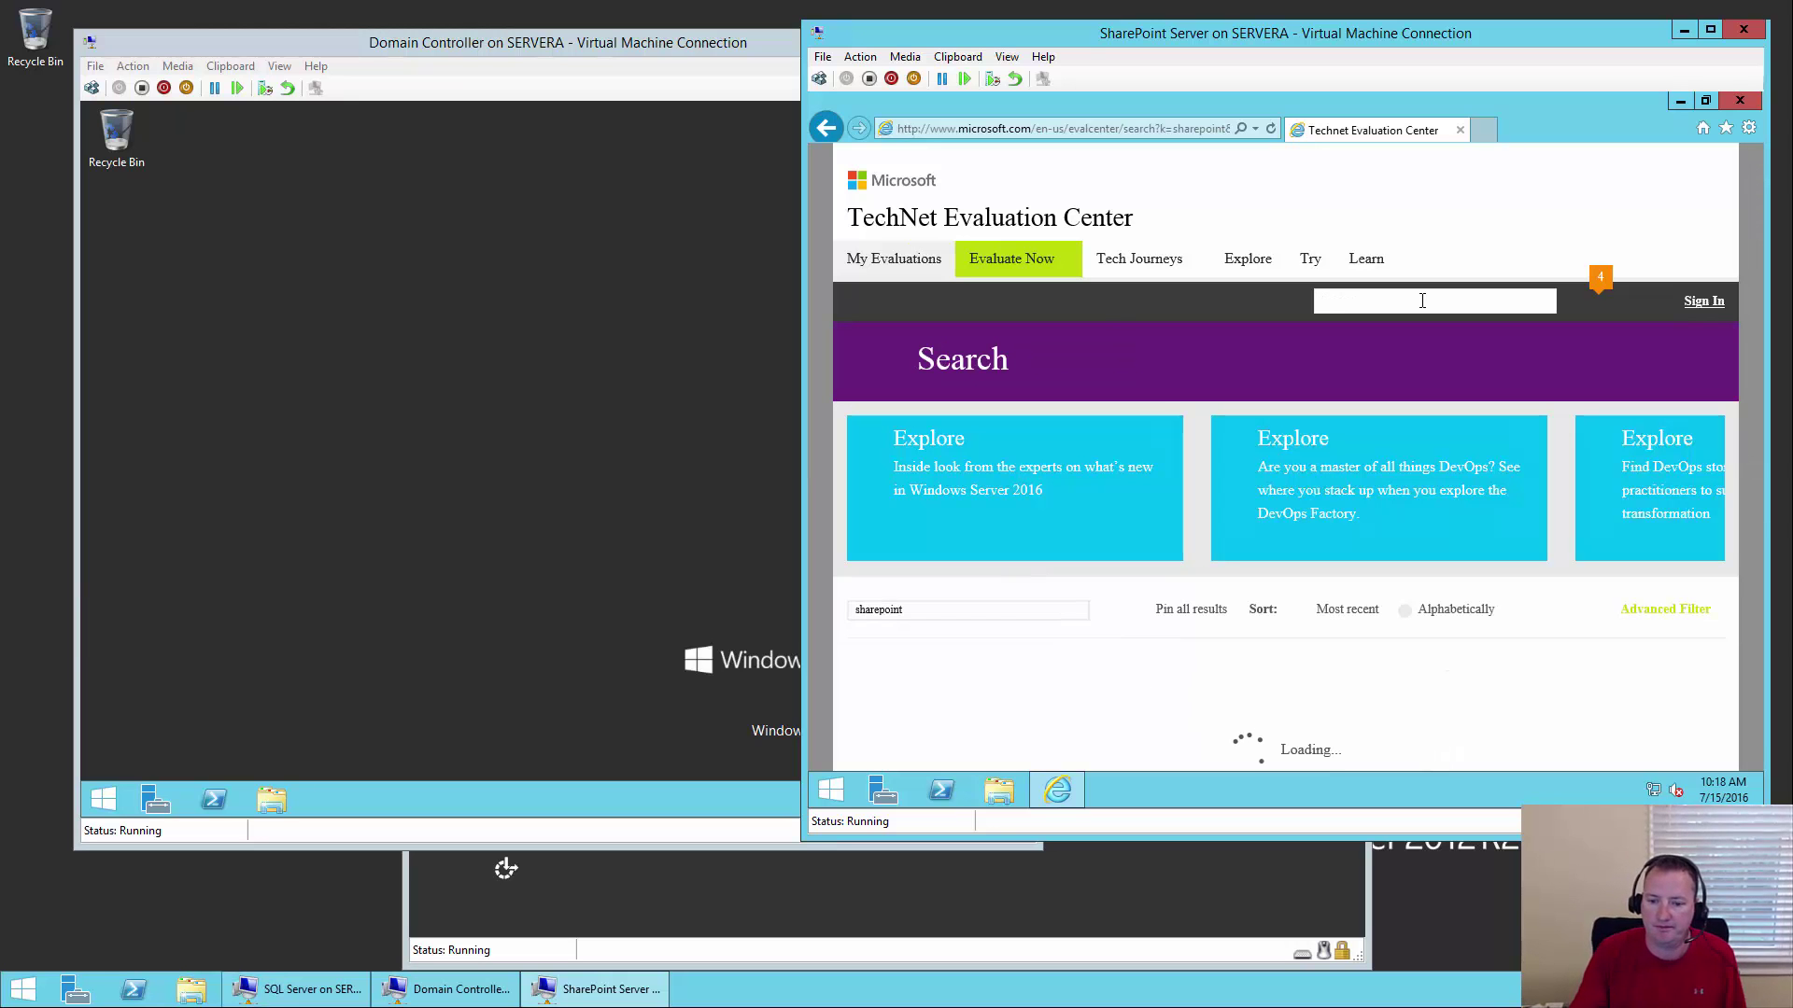
scroll(1036, 542, down, 2)
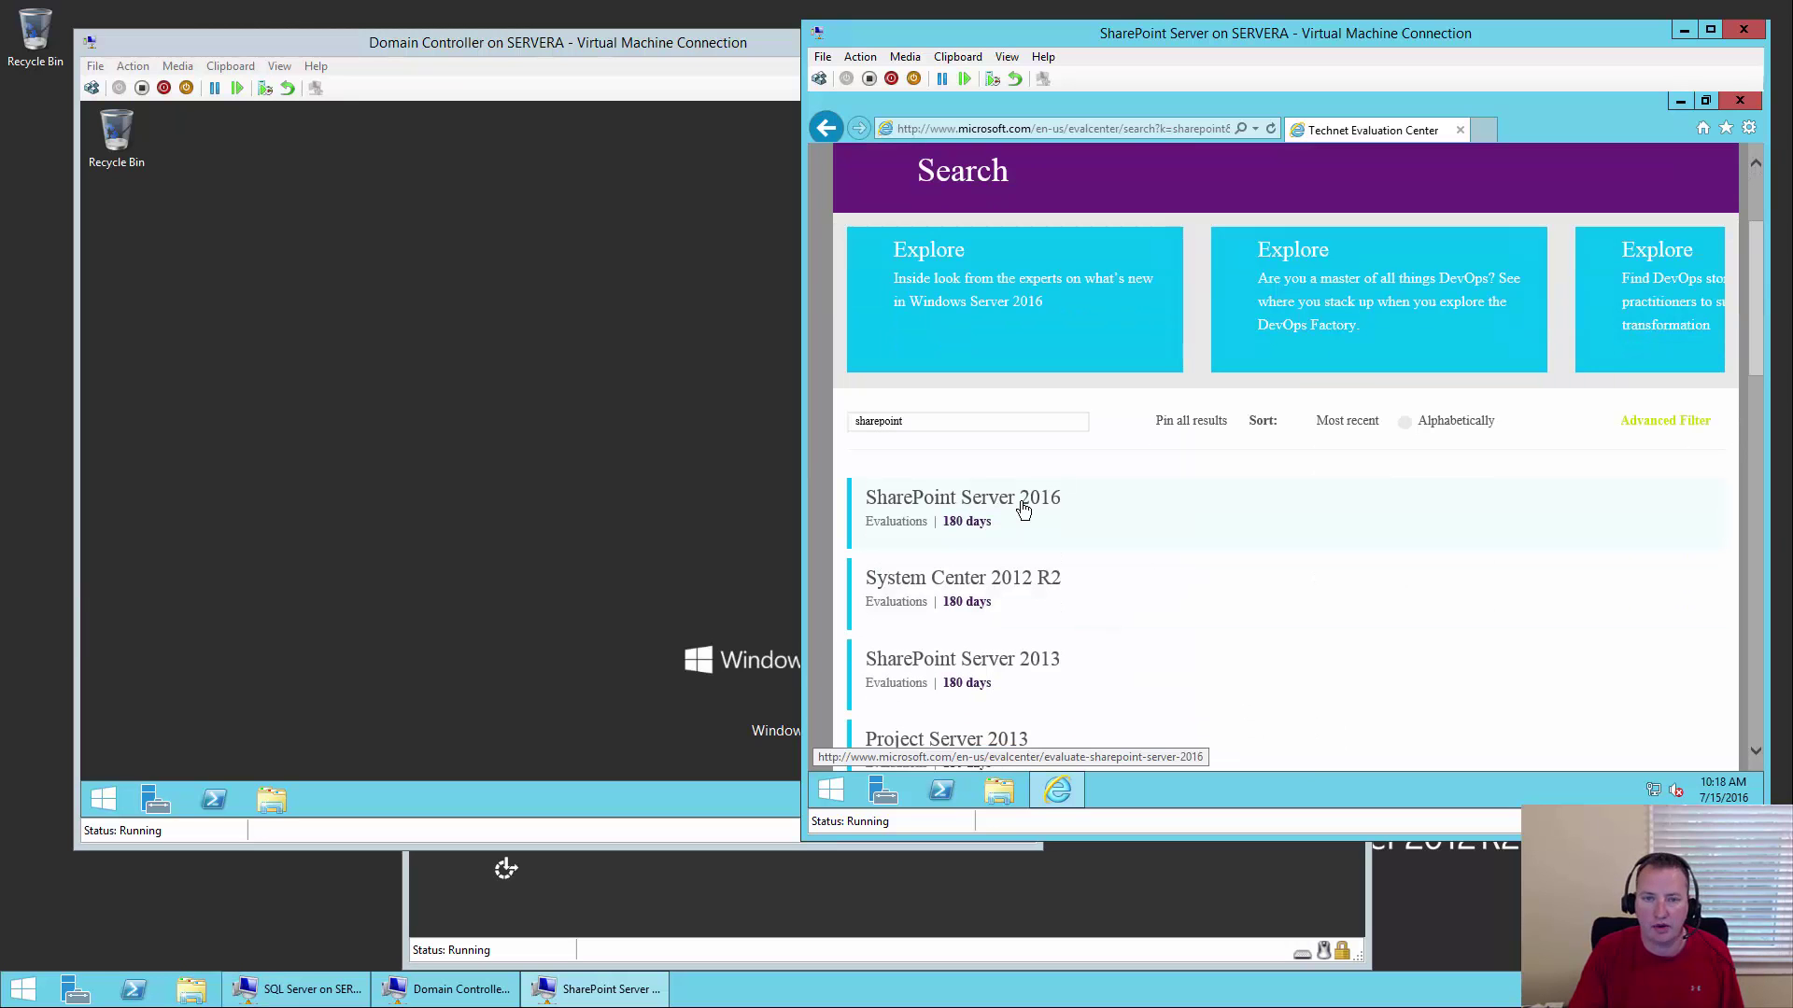
click(989, 501)
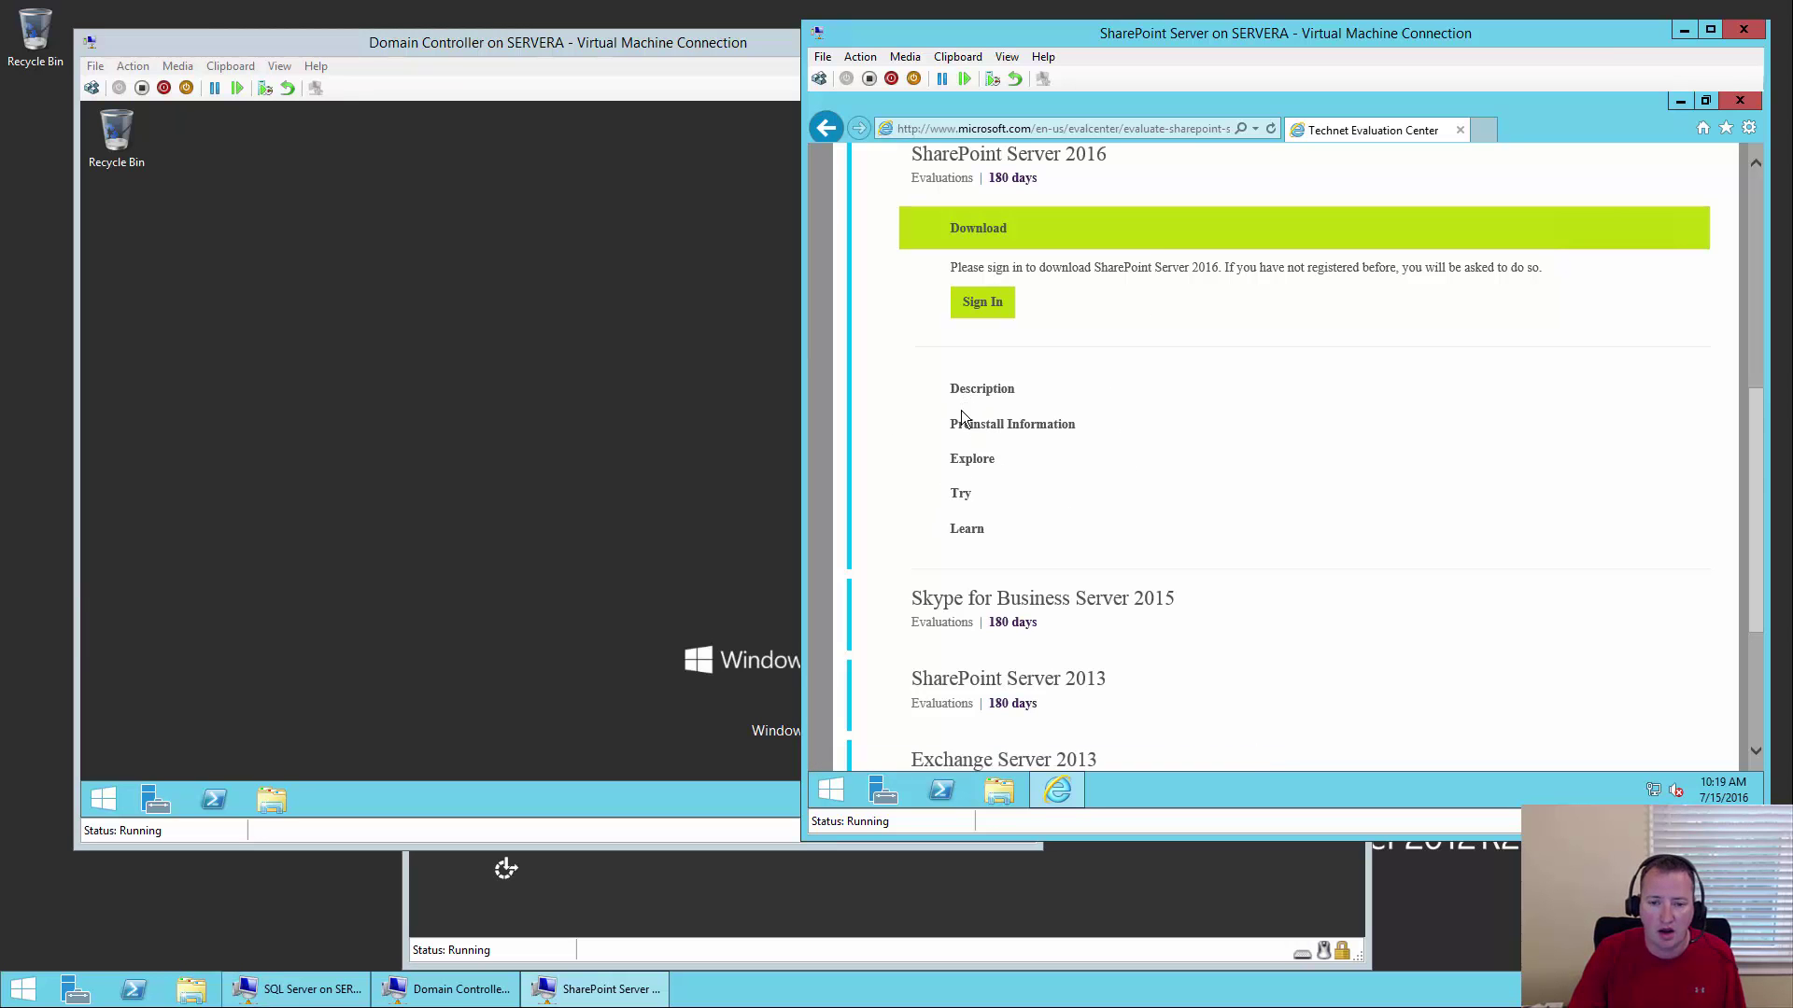
click(982, 429)
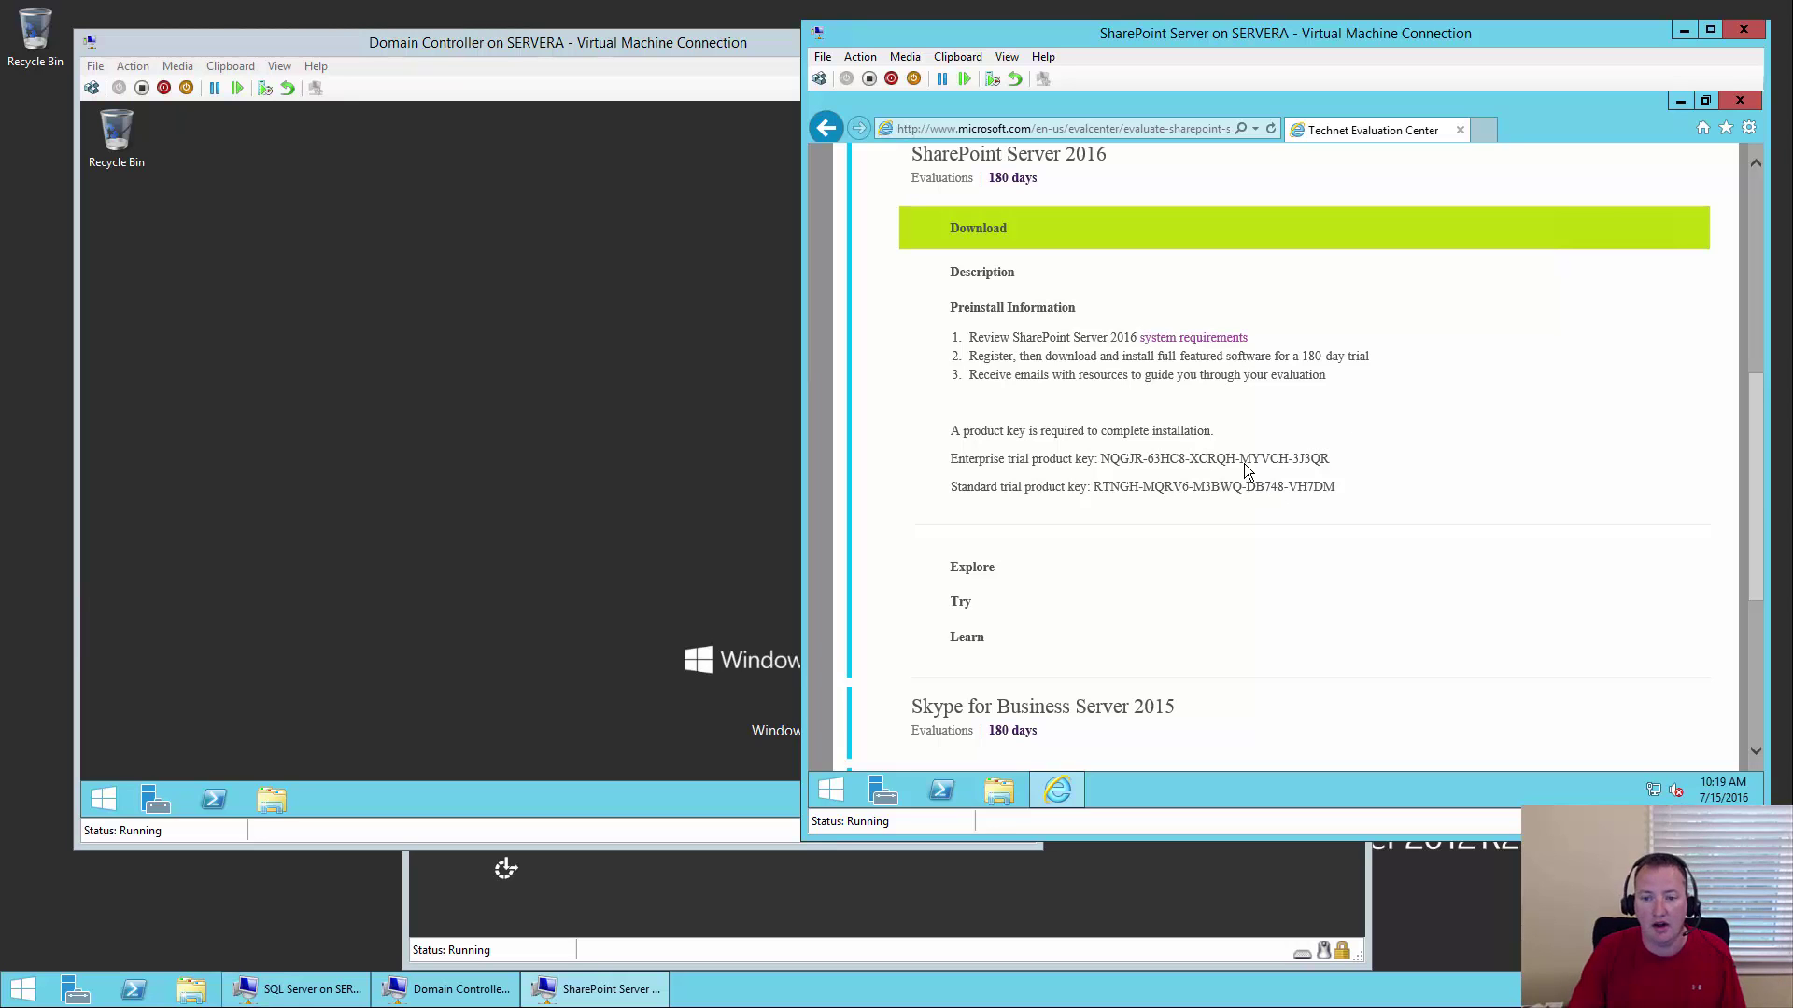
Mount the officeserver disc image from C:\Install in File Explorer
click(1003, 794)
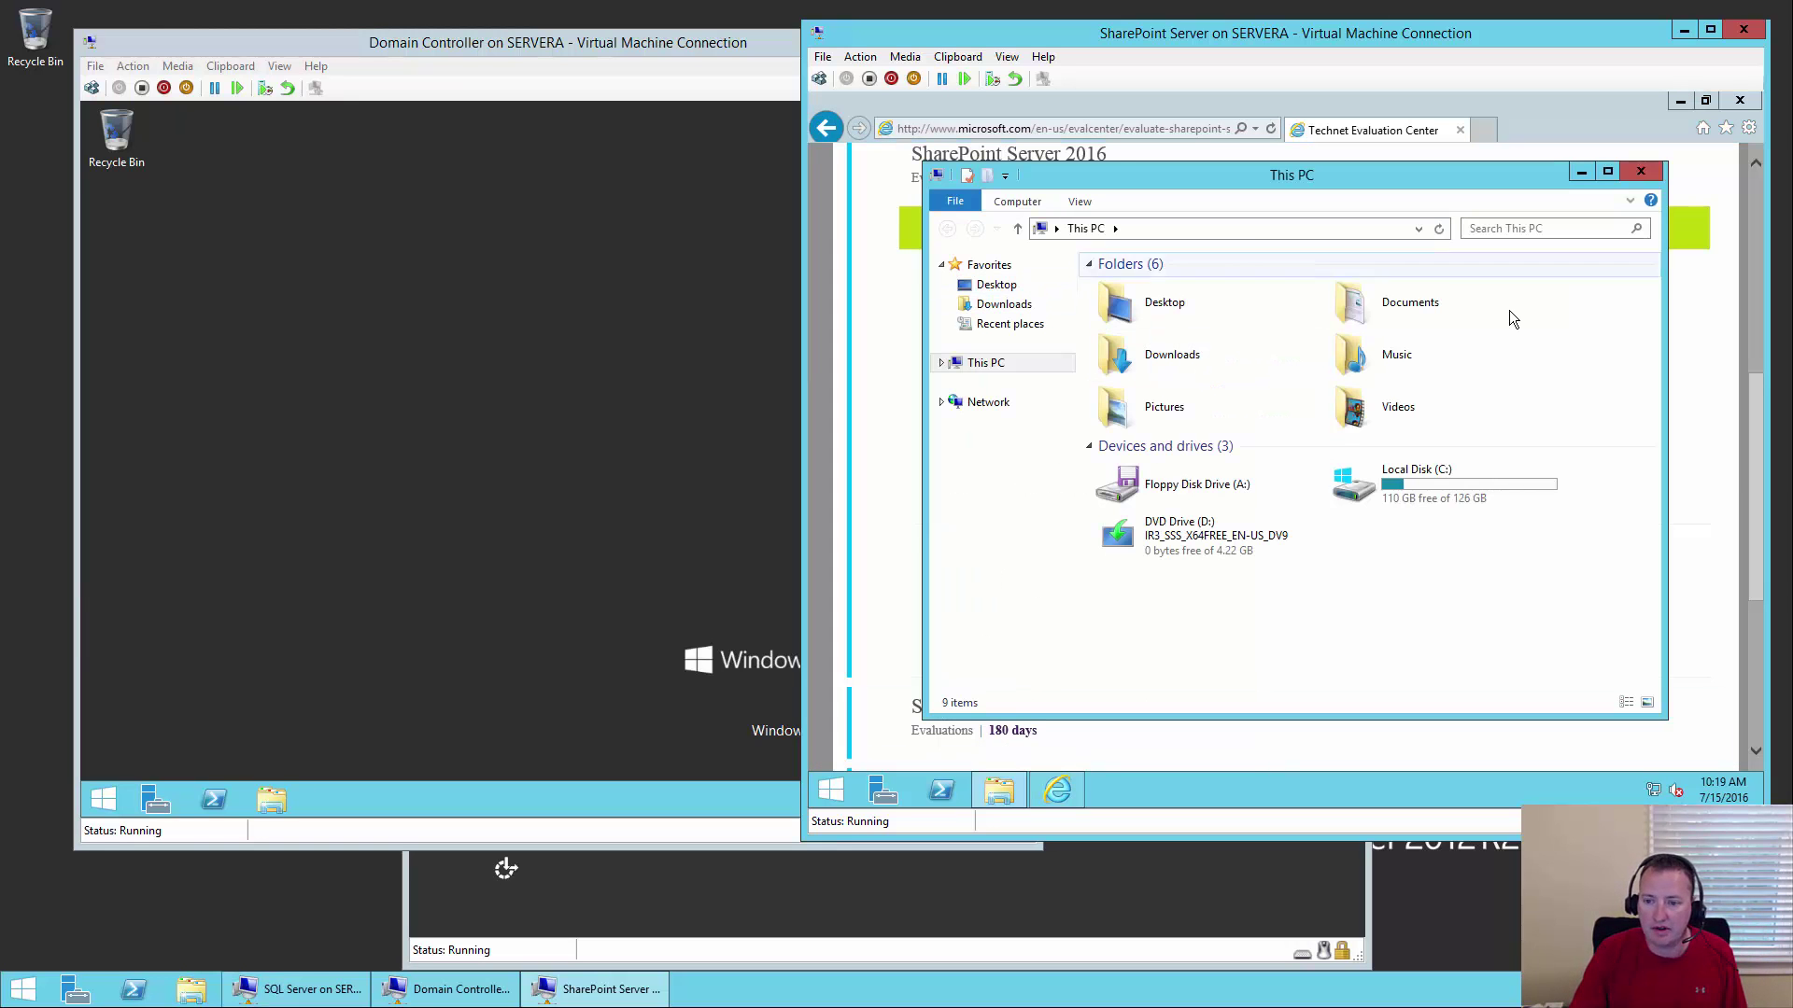
double_click(1419, 481)
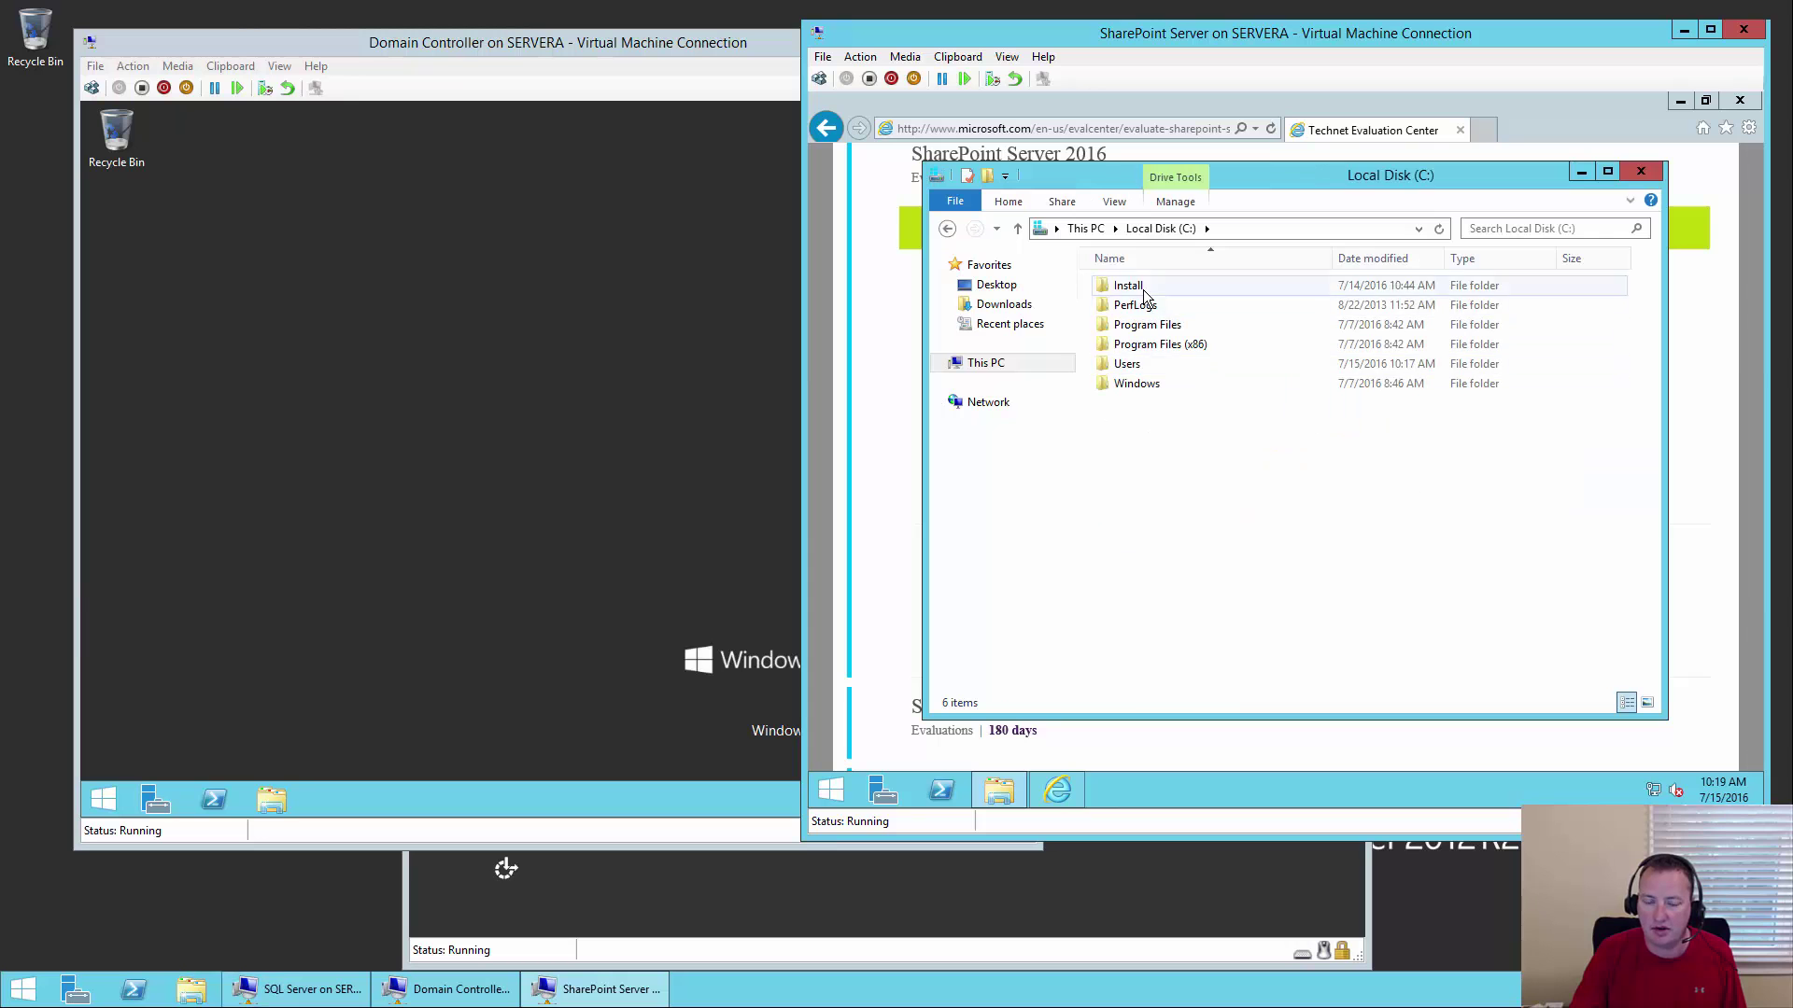
double_click(1132, 285)
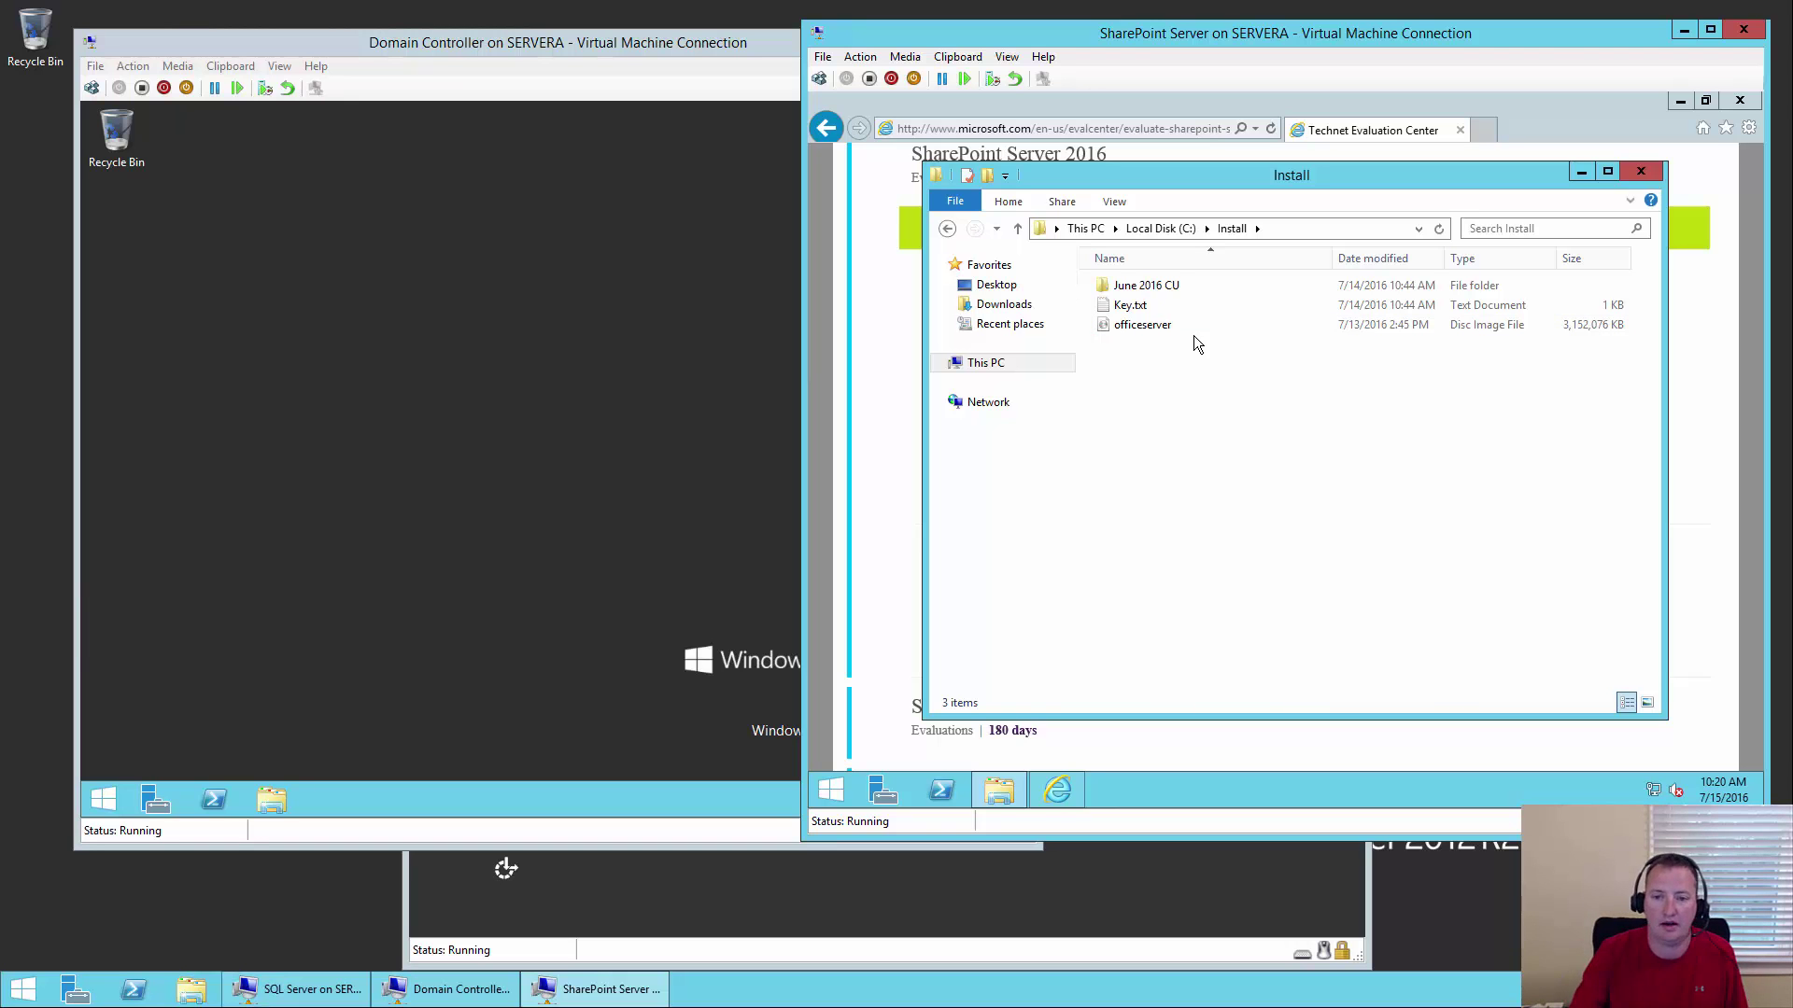
double_click(1146, 328)
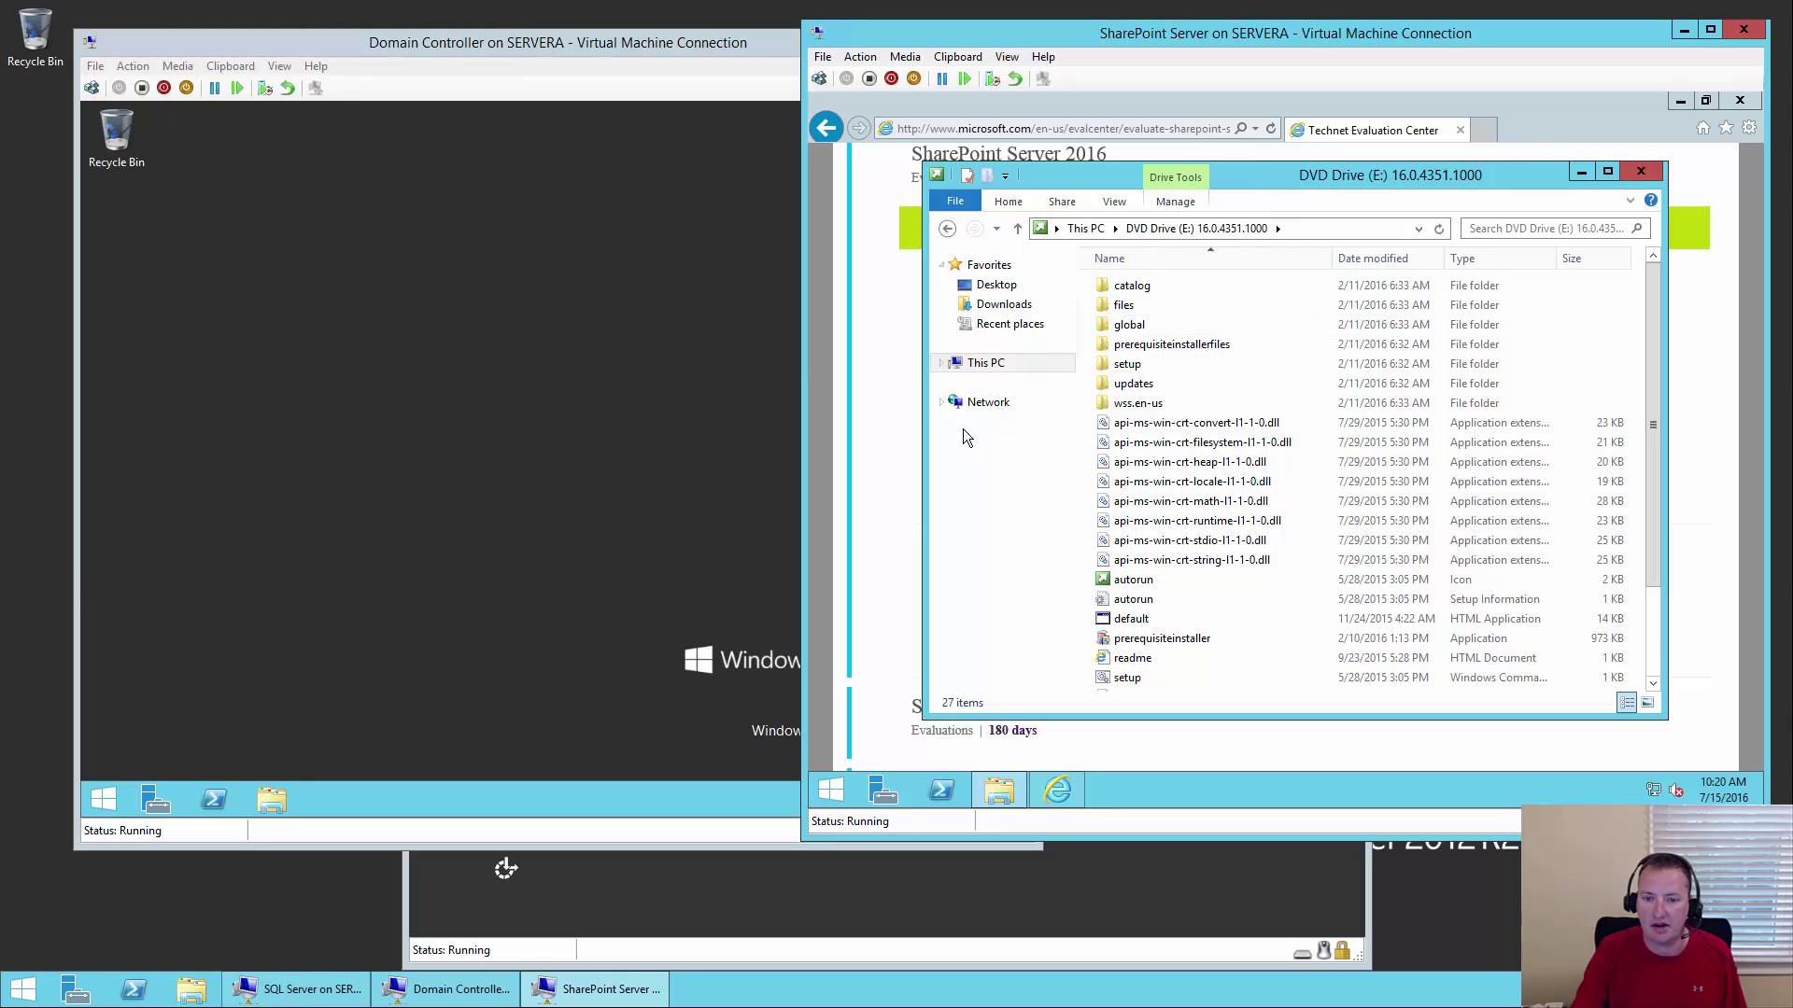
Open Key.txt in C:\Install to read the trial product key
click(986, 363)
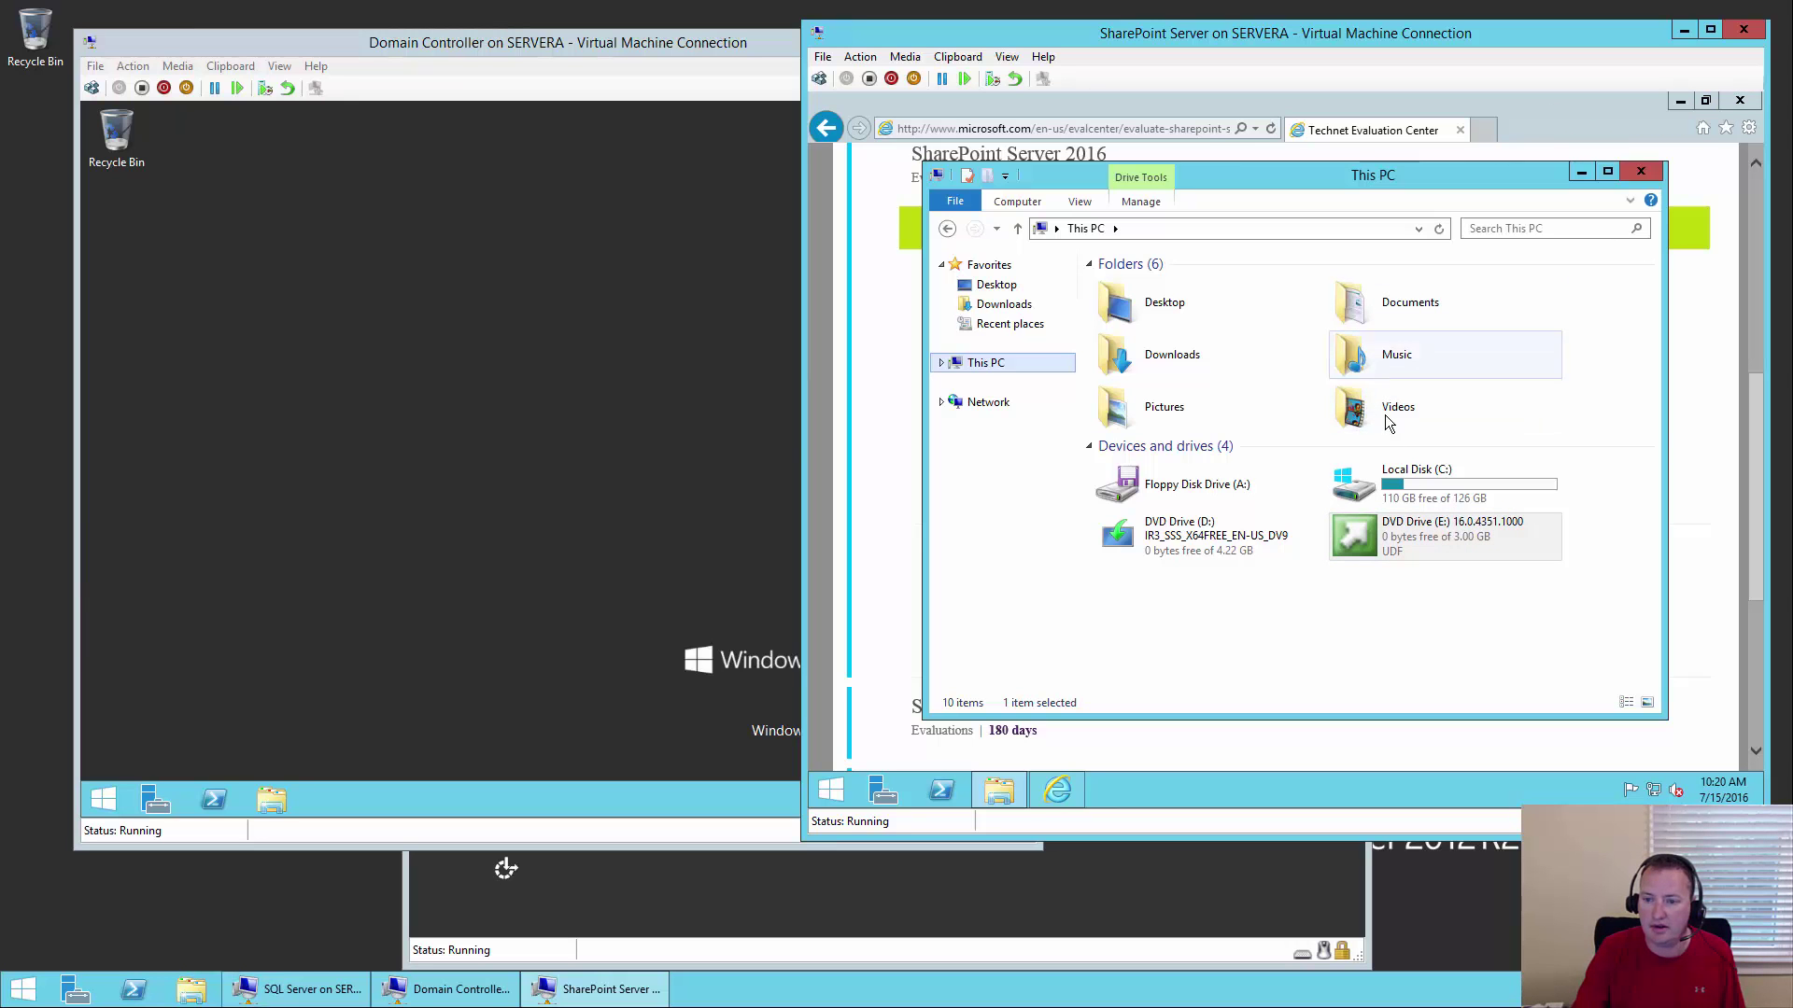
double_click(1433, 500)
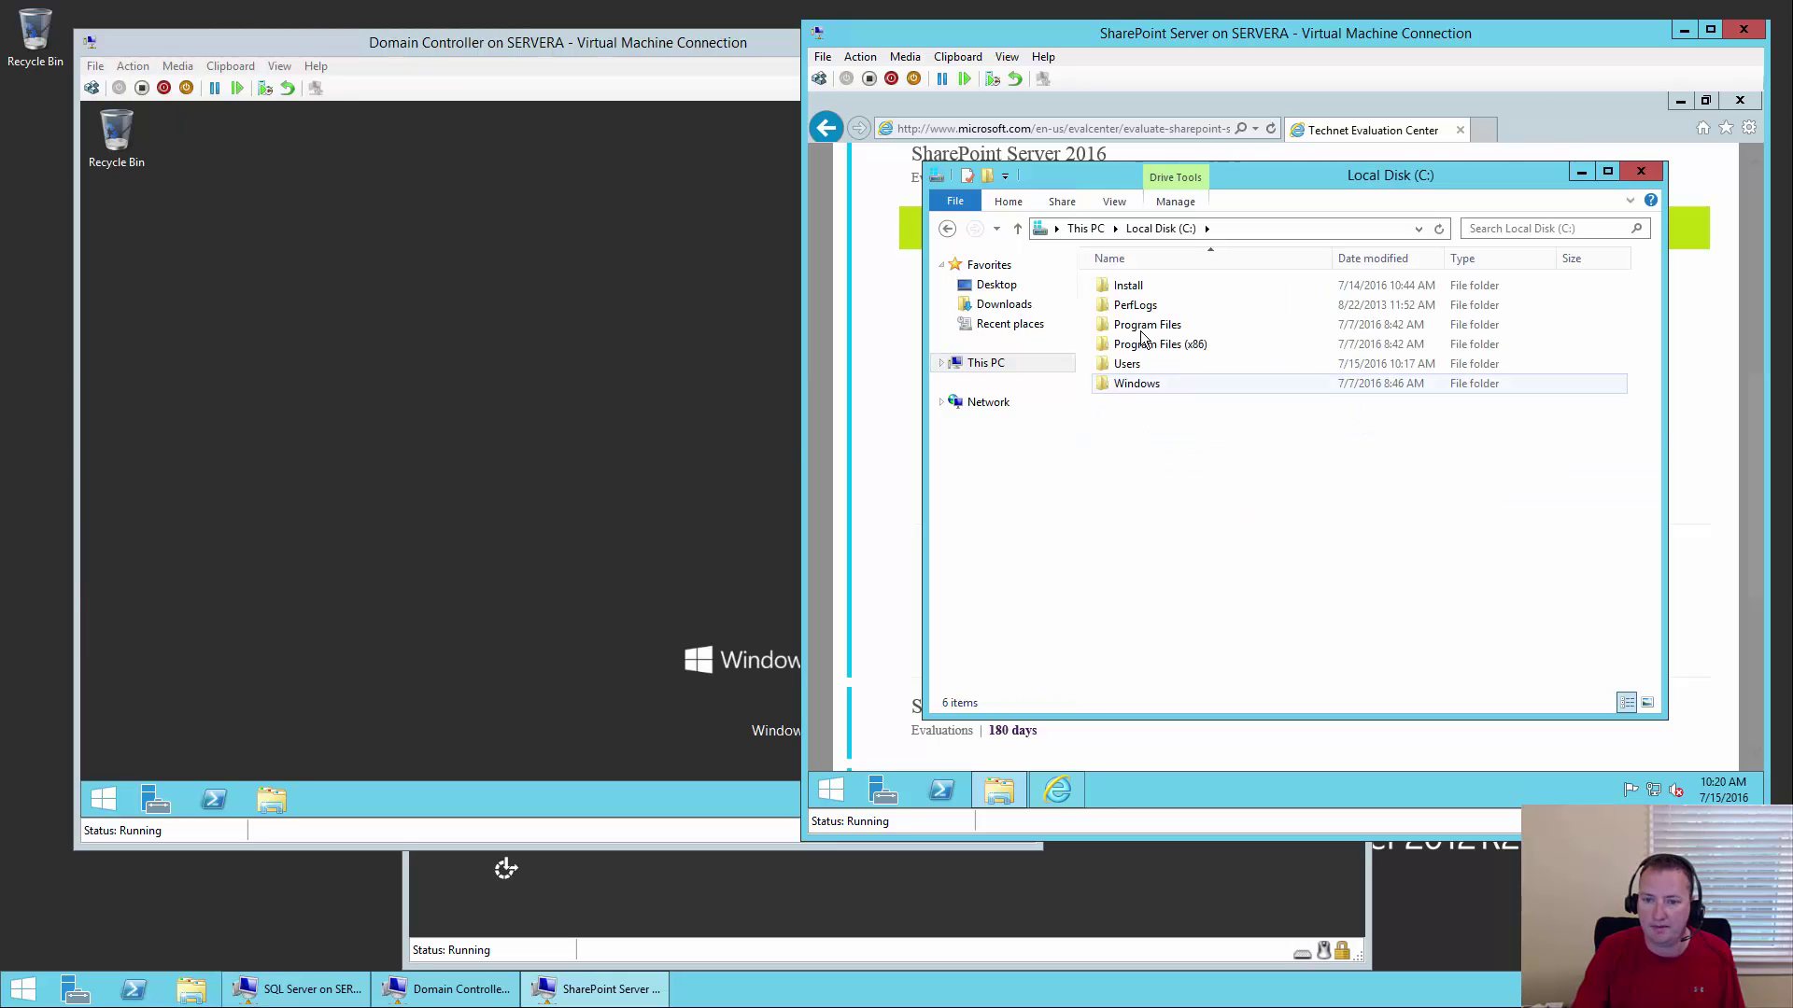
double_click(1141, 291)
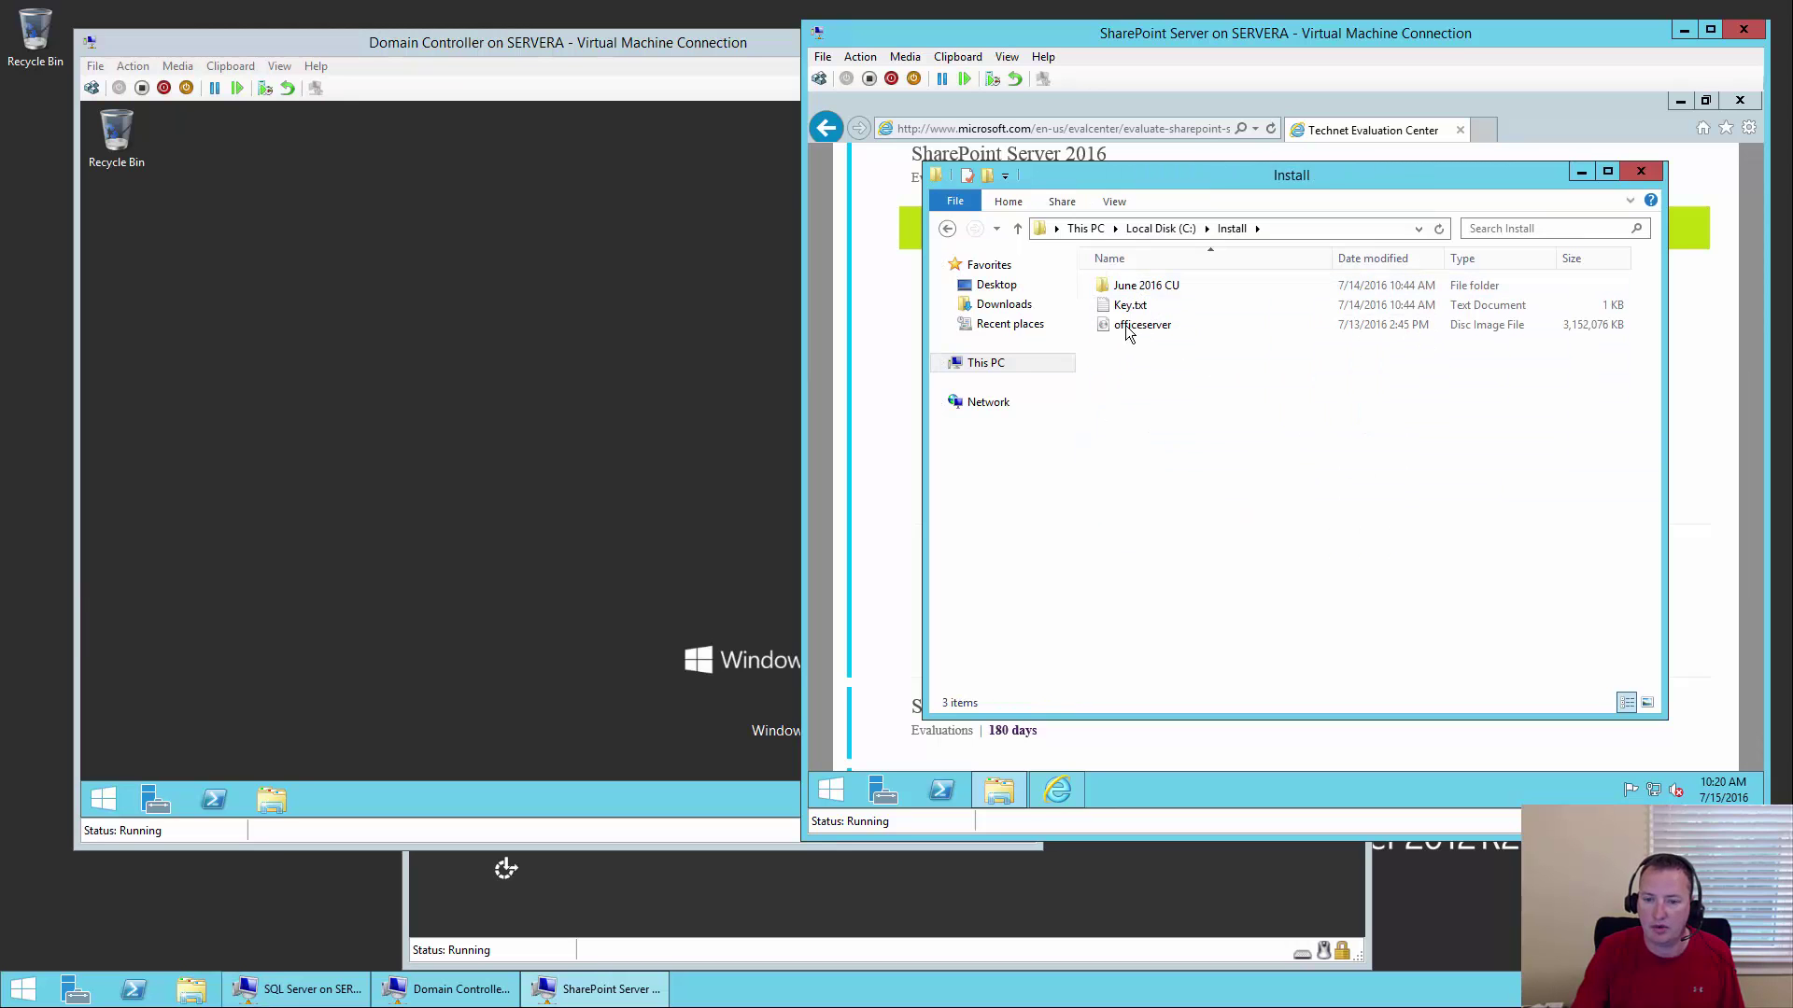
double_click(1141, 305)
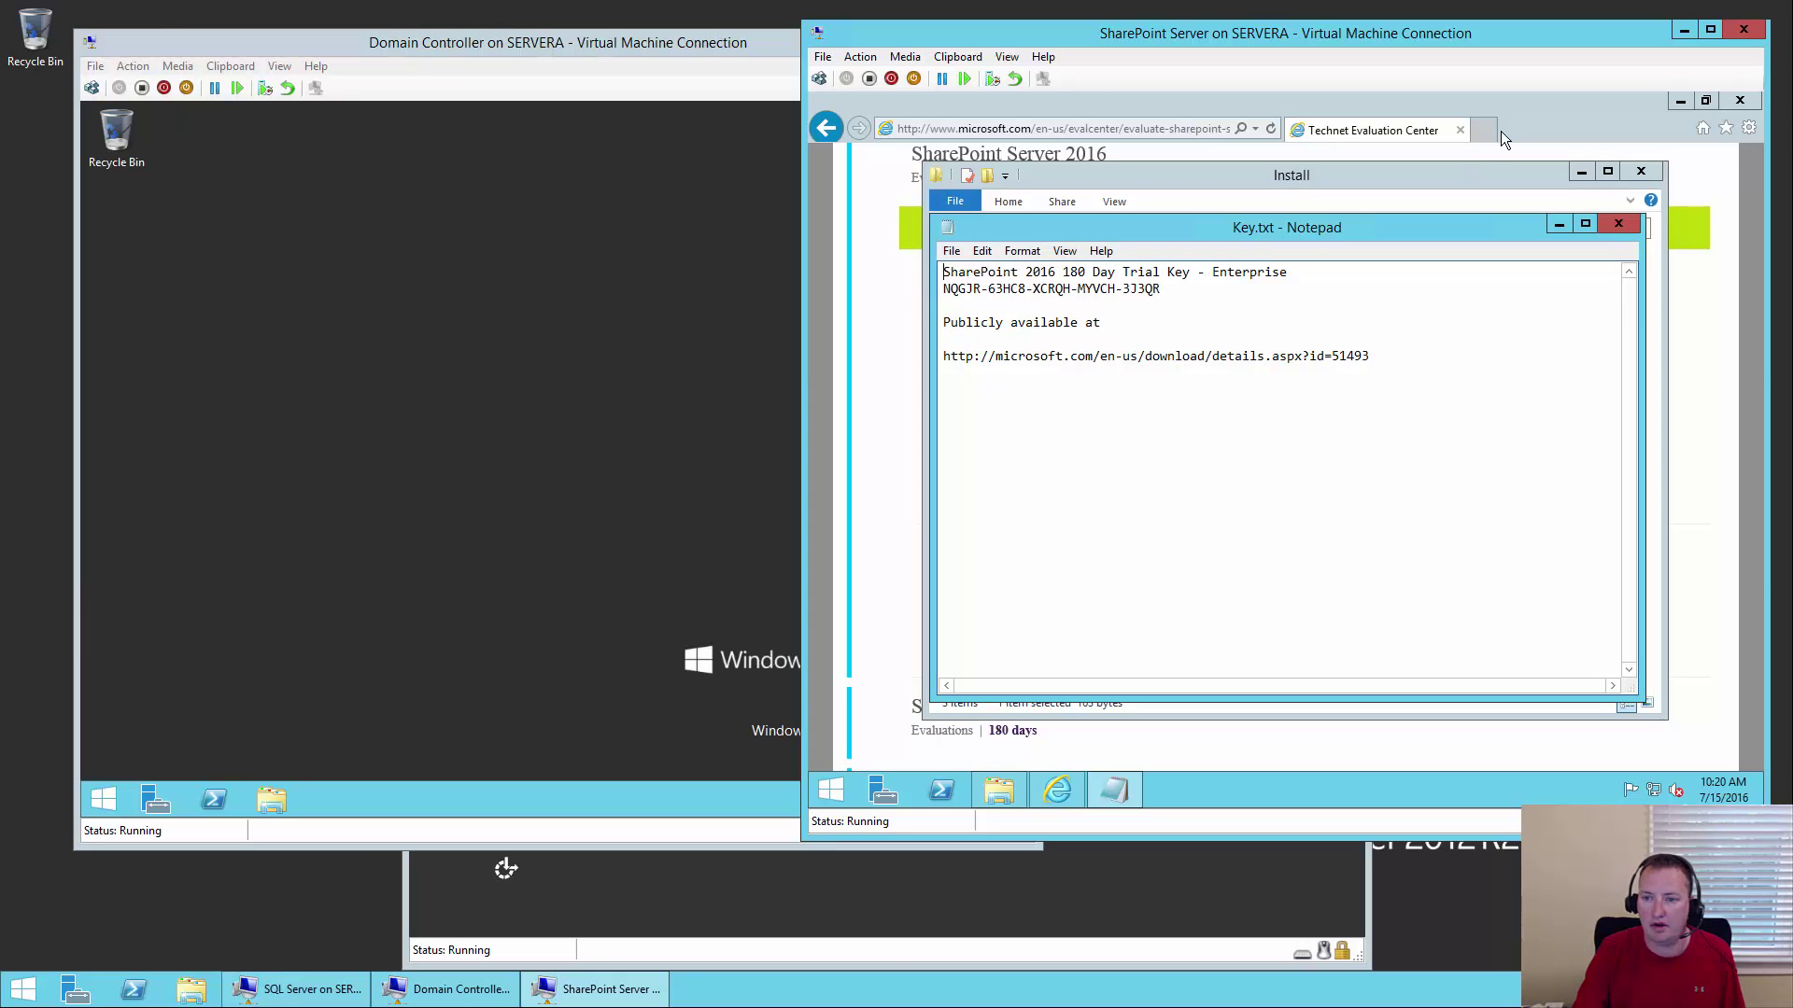
click(1559, 227)
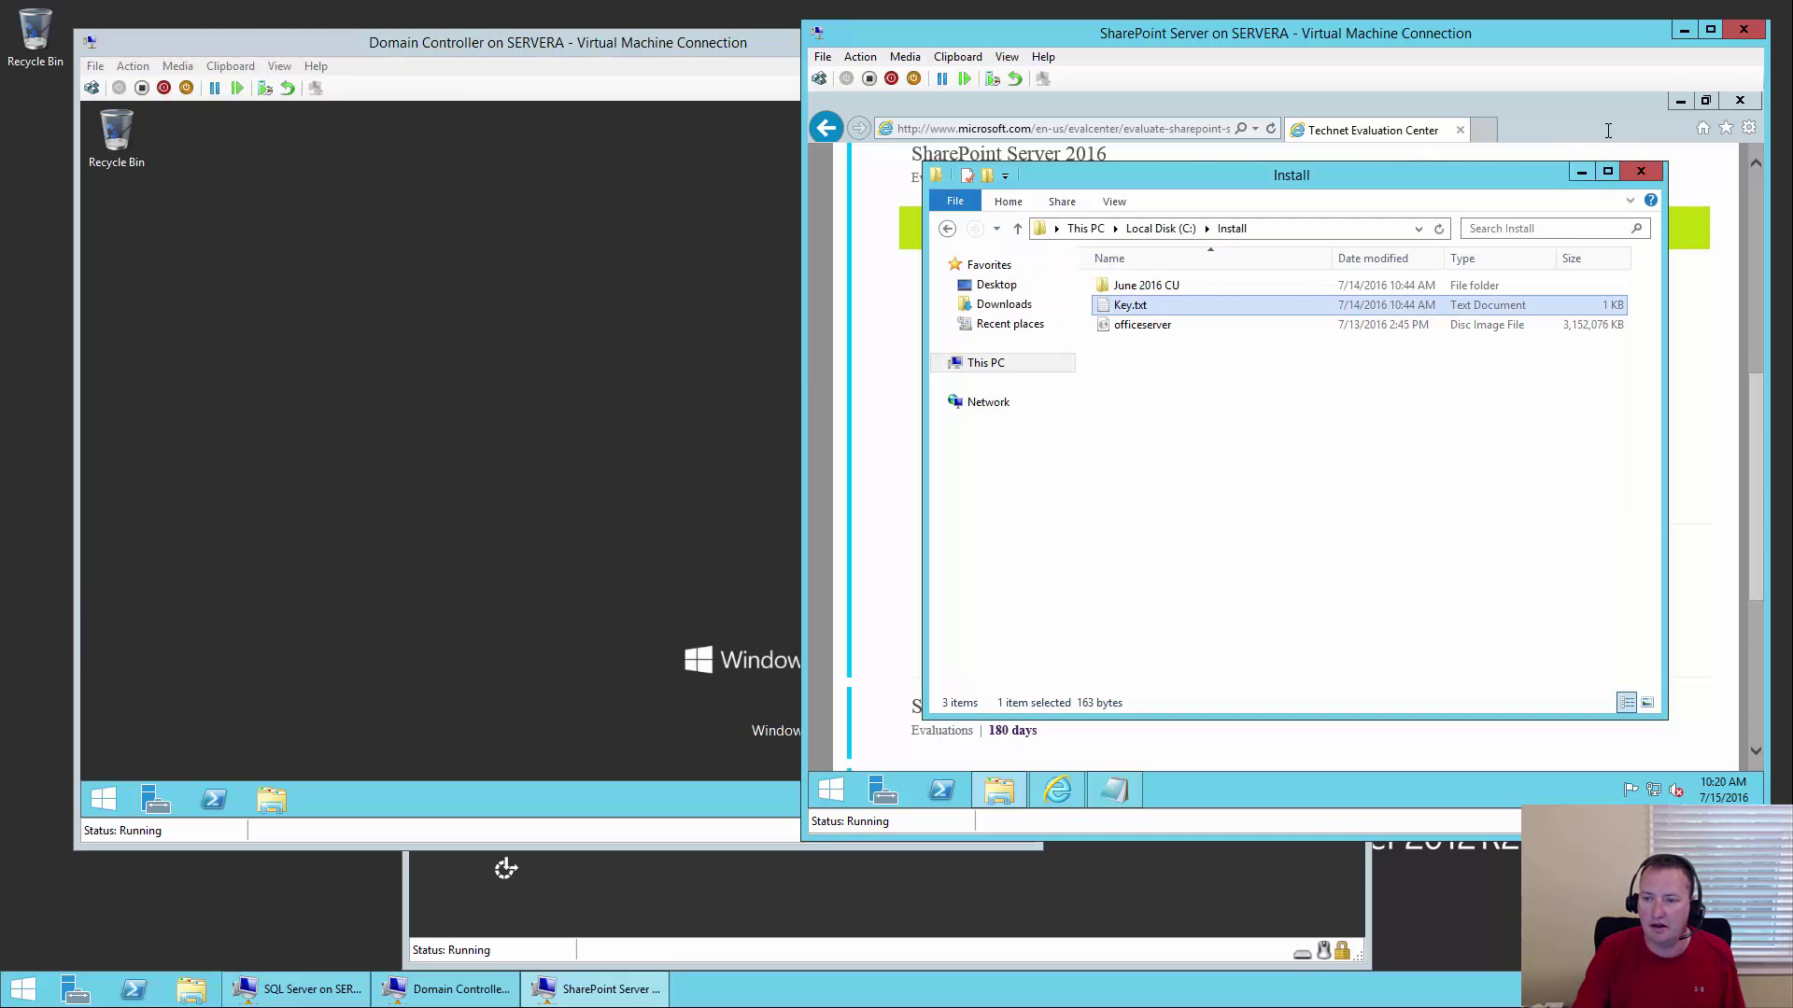
Close Internet Explorer and open DVD Drive (E:) to find prerequisiteinstaller
click(1737, 102)
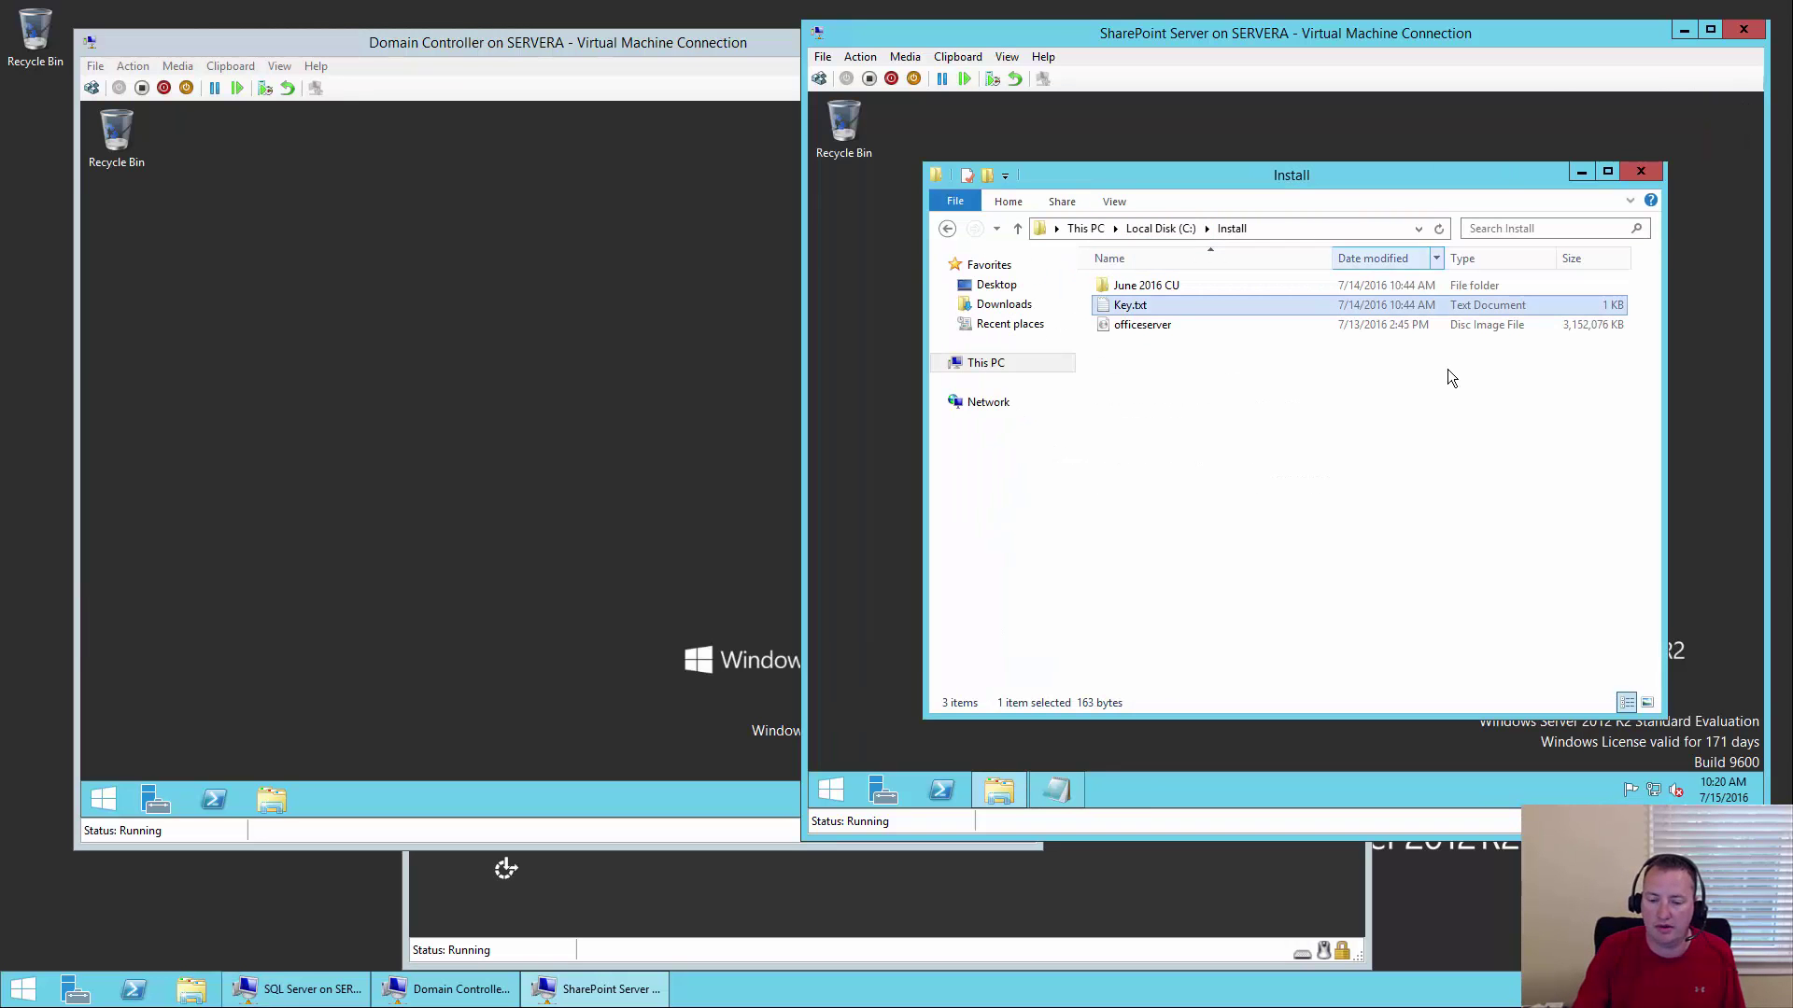
click(997, 368)
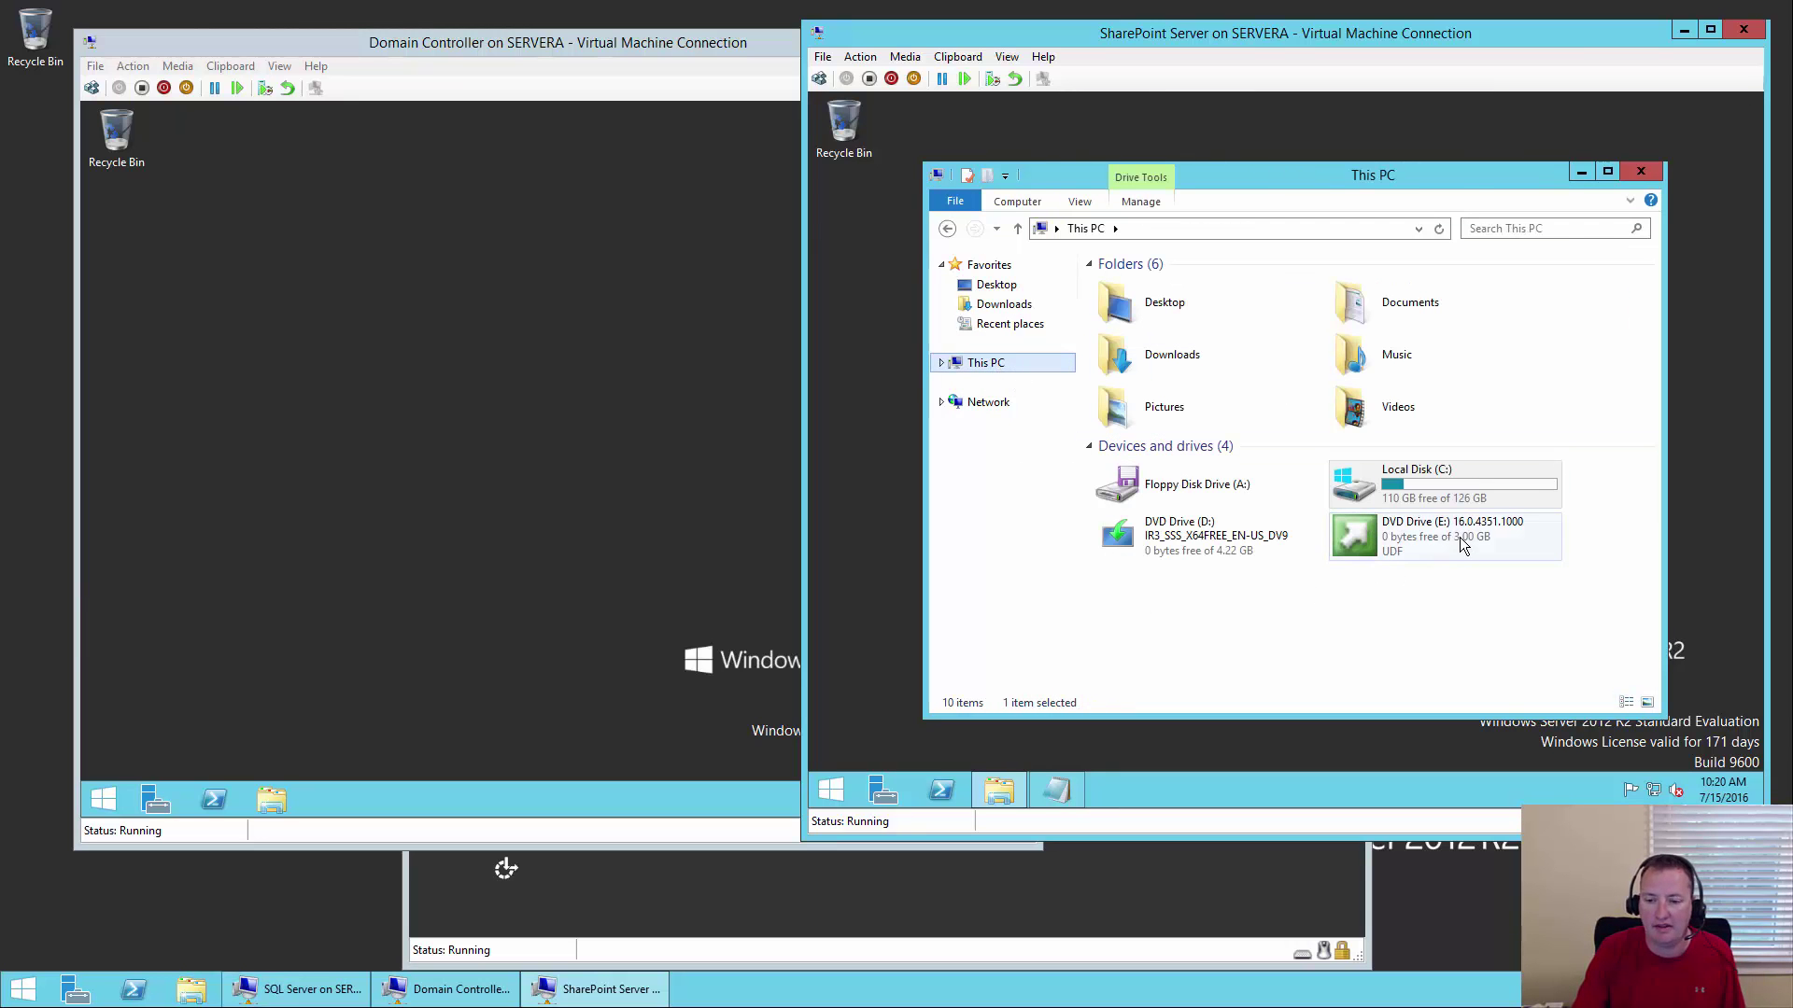
double_click(1463, 546)
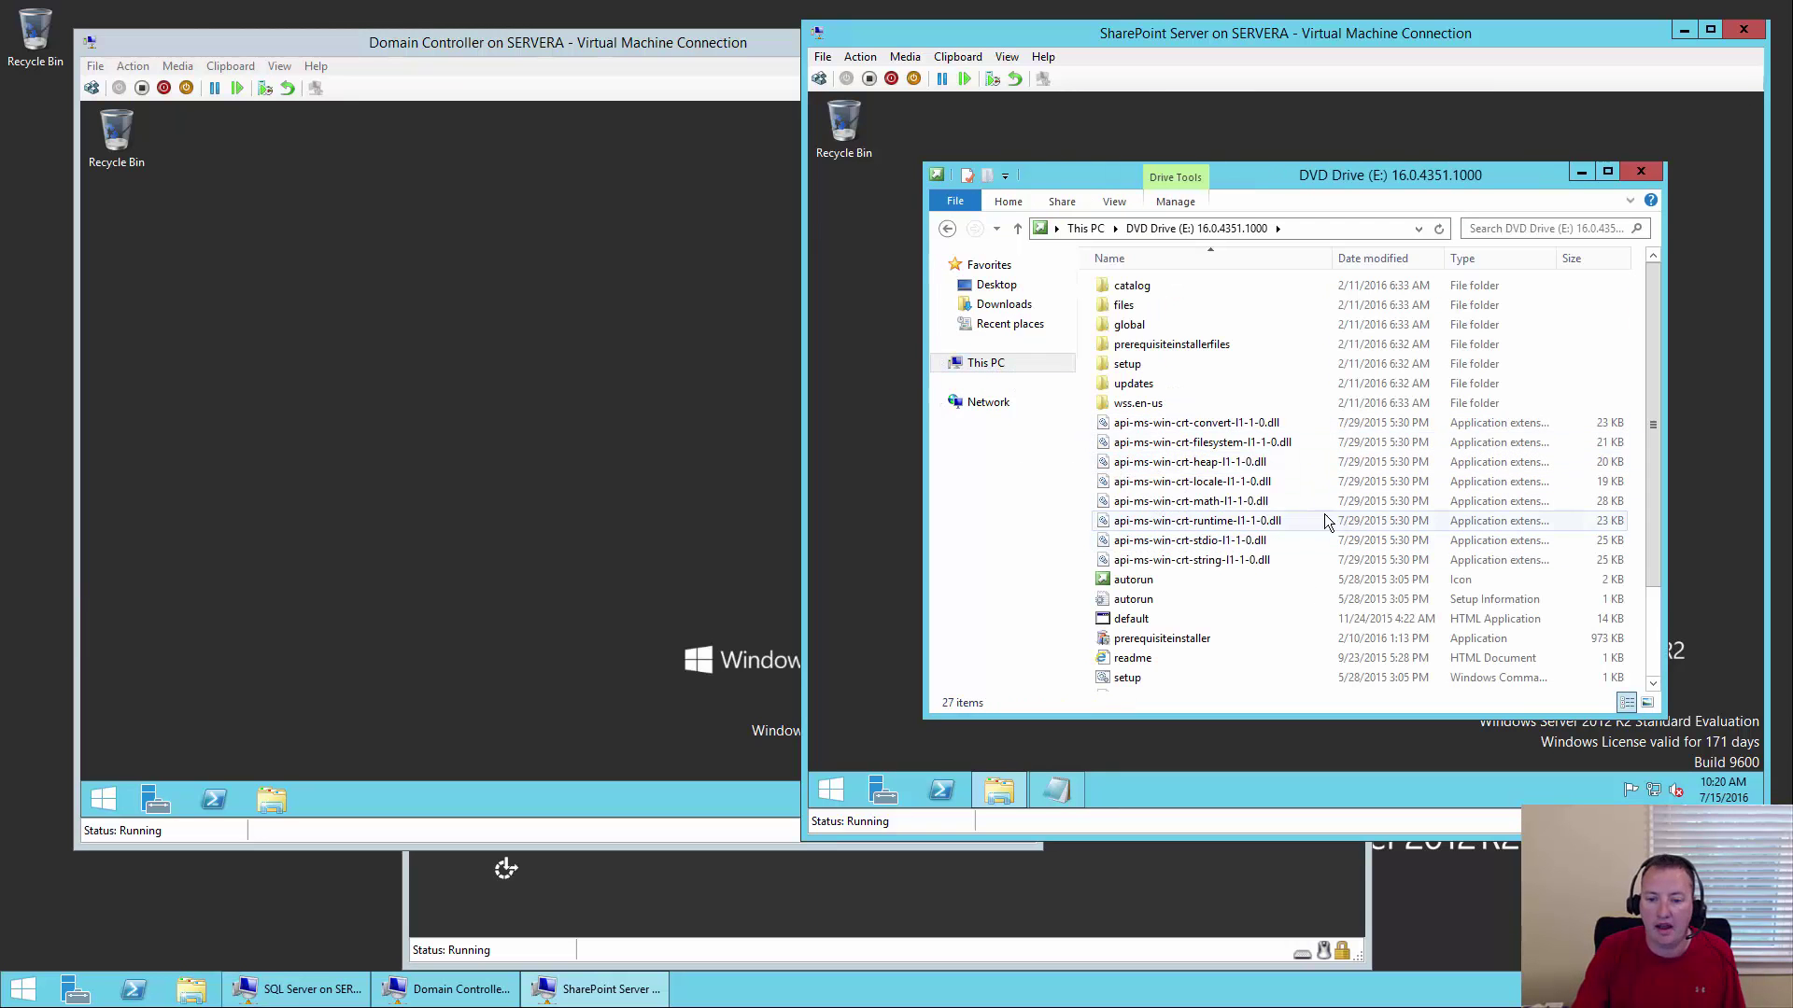
scroll(1223, 616, down, 2)
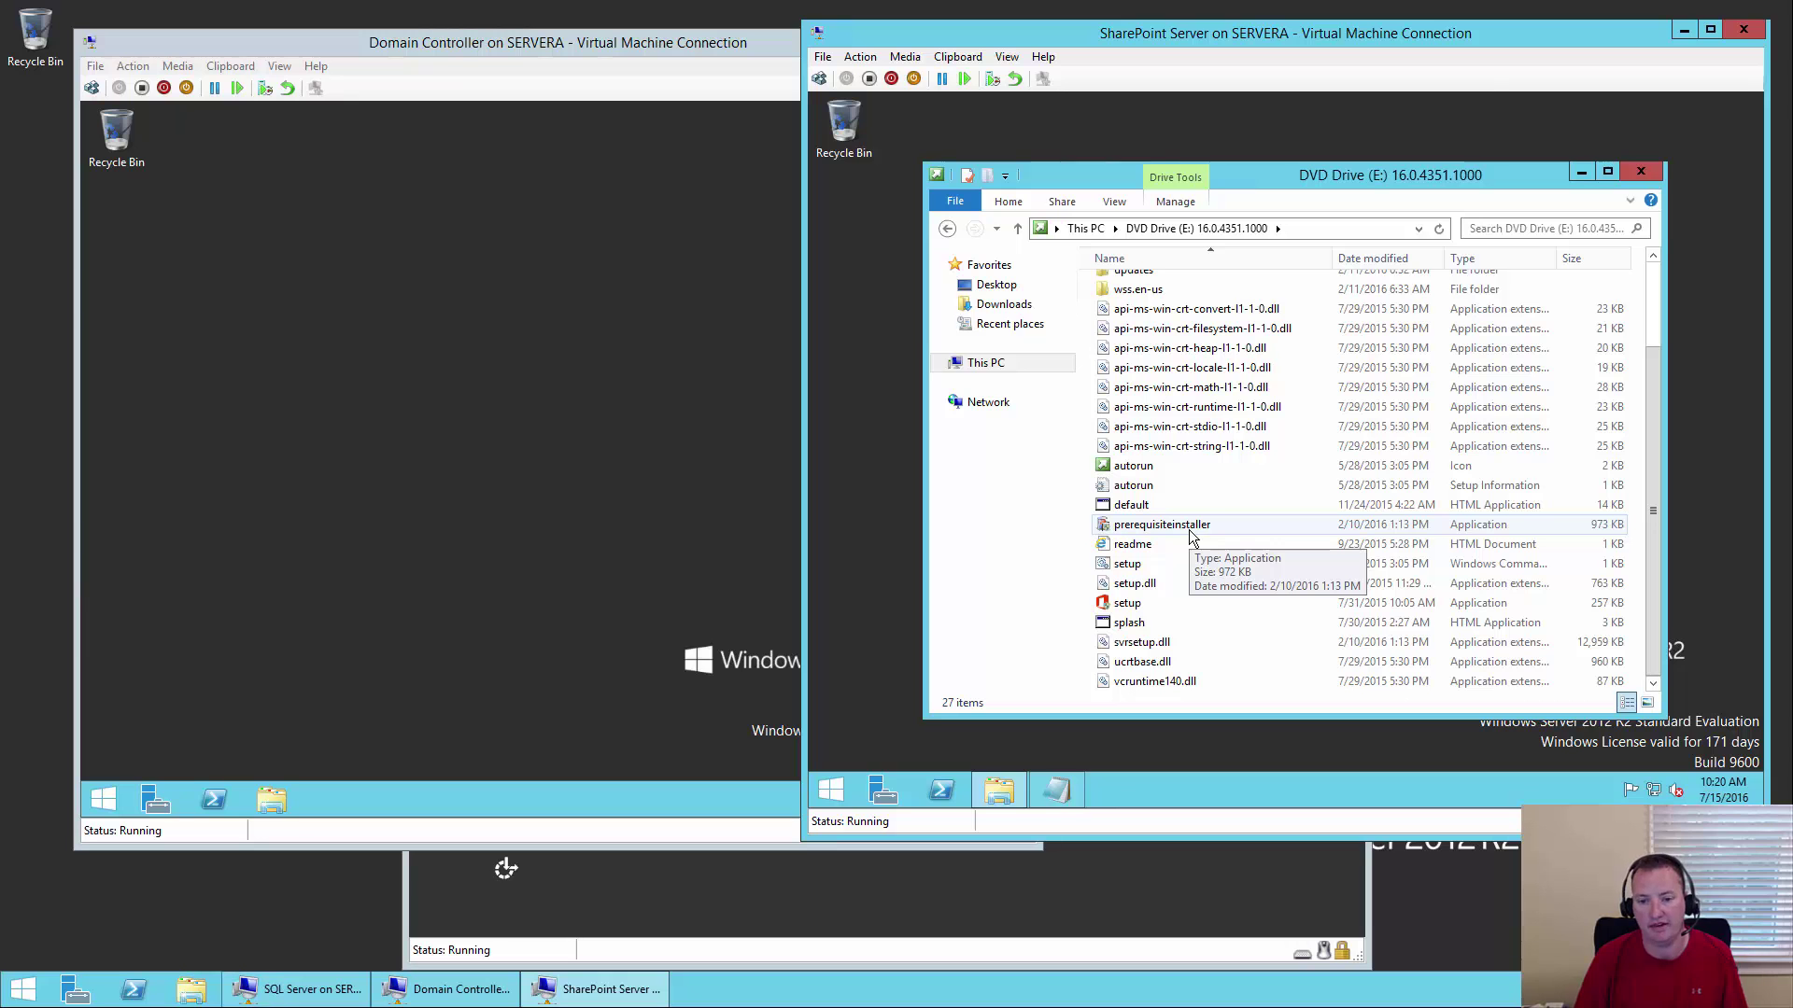
Run prerequisiteinstaller from E:, approve UAC, pass the welcome page, and accept the license terms
double_click(1193, 530)
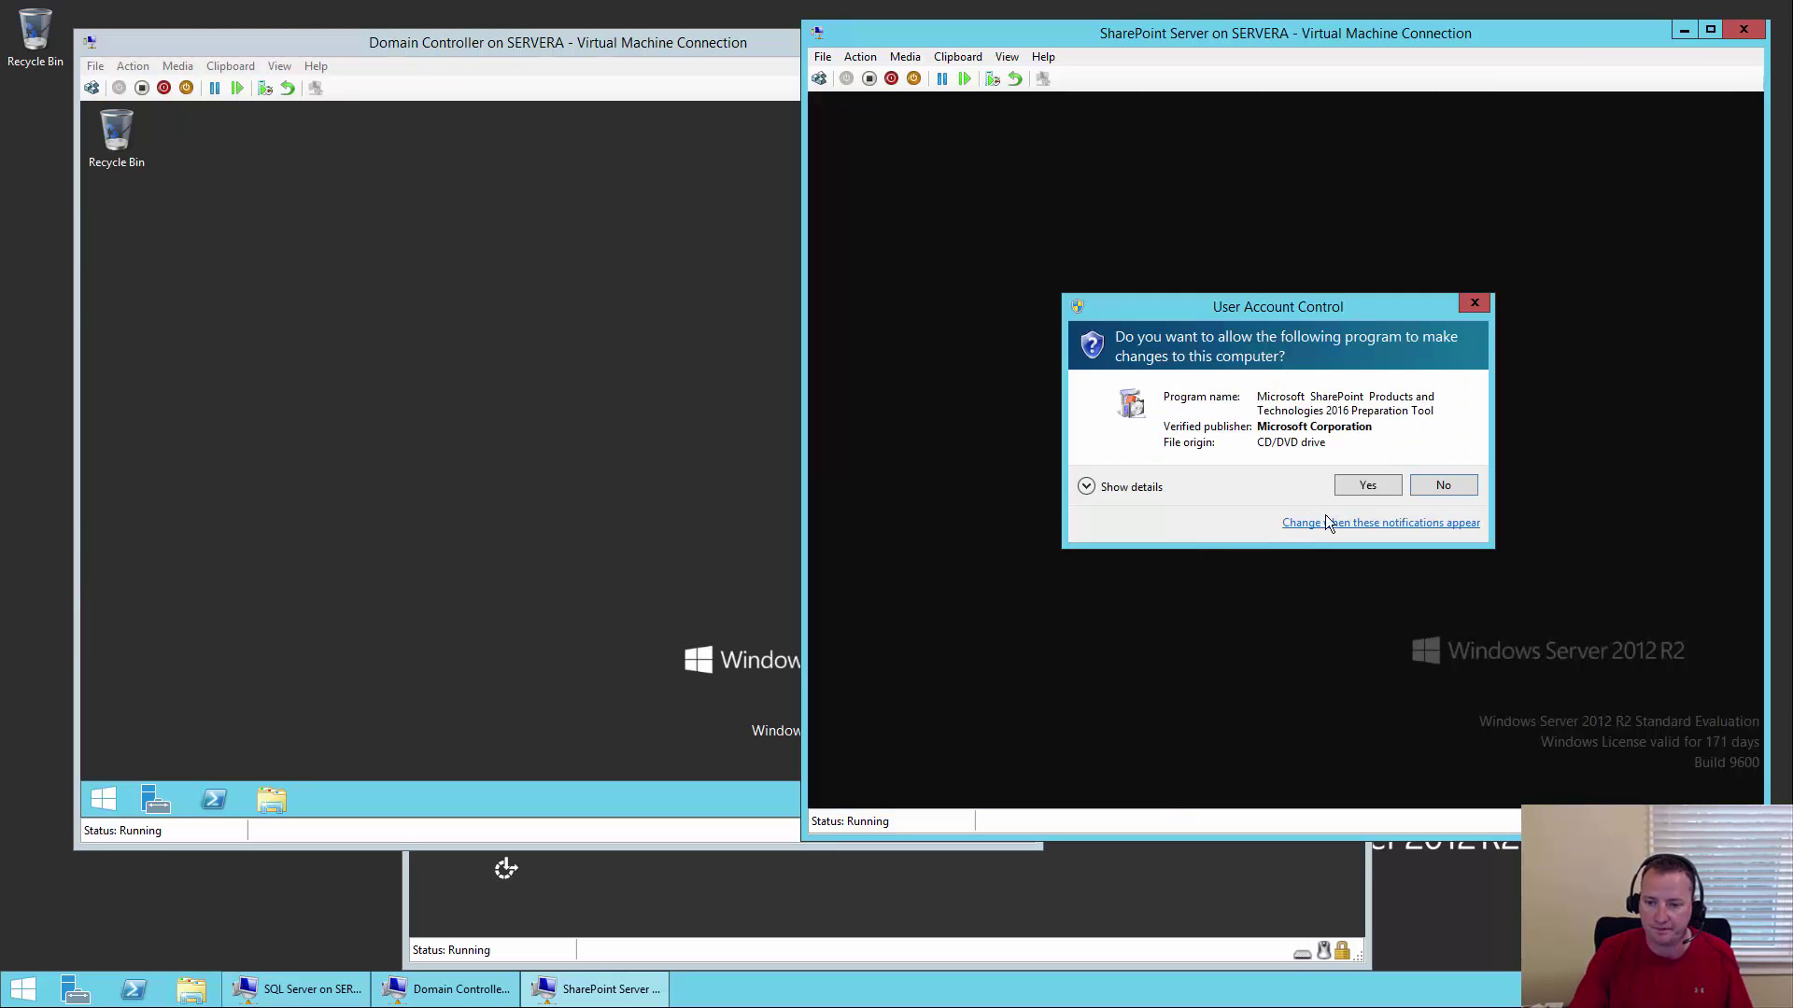
click(1384, 489)
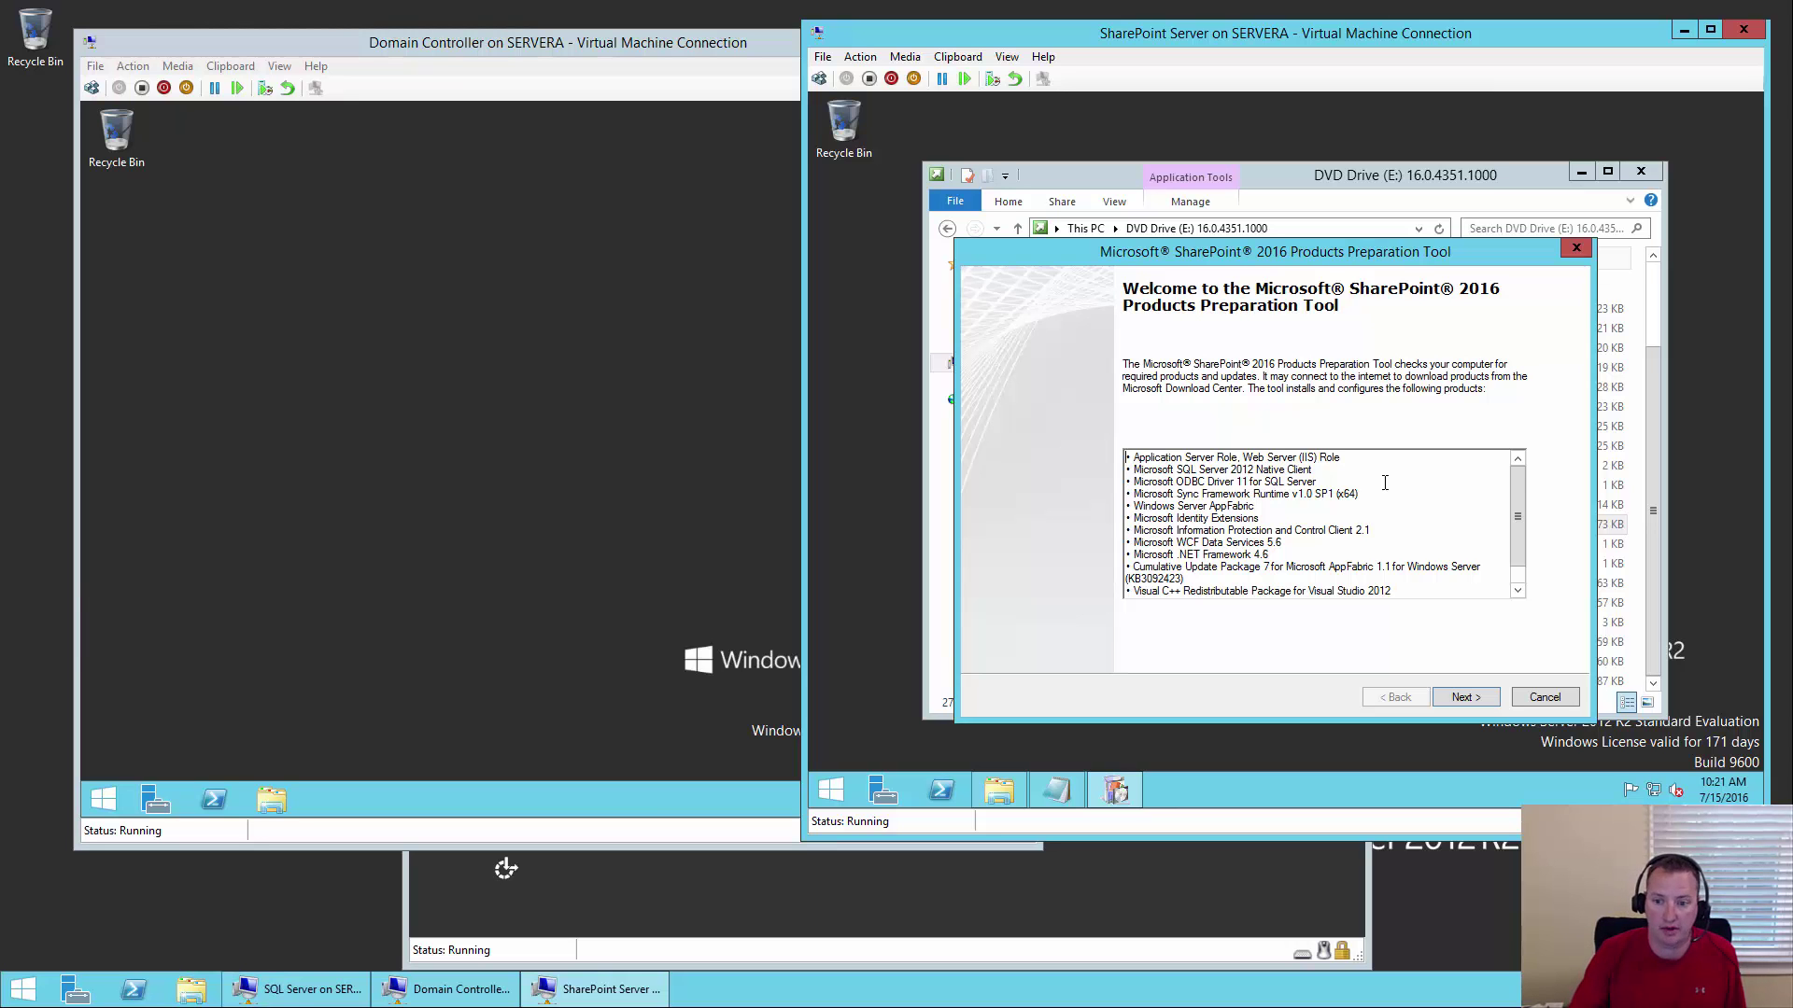
click(1463, 698)
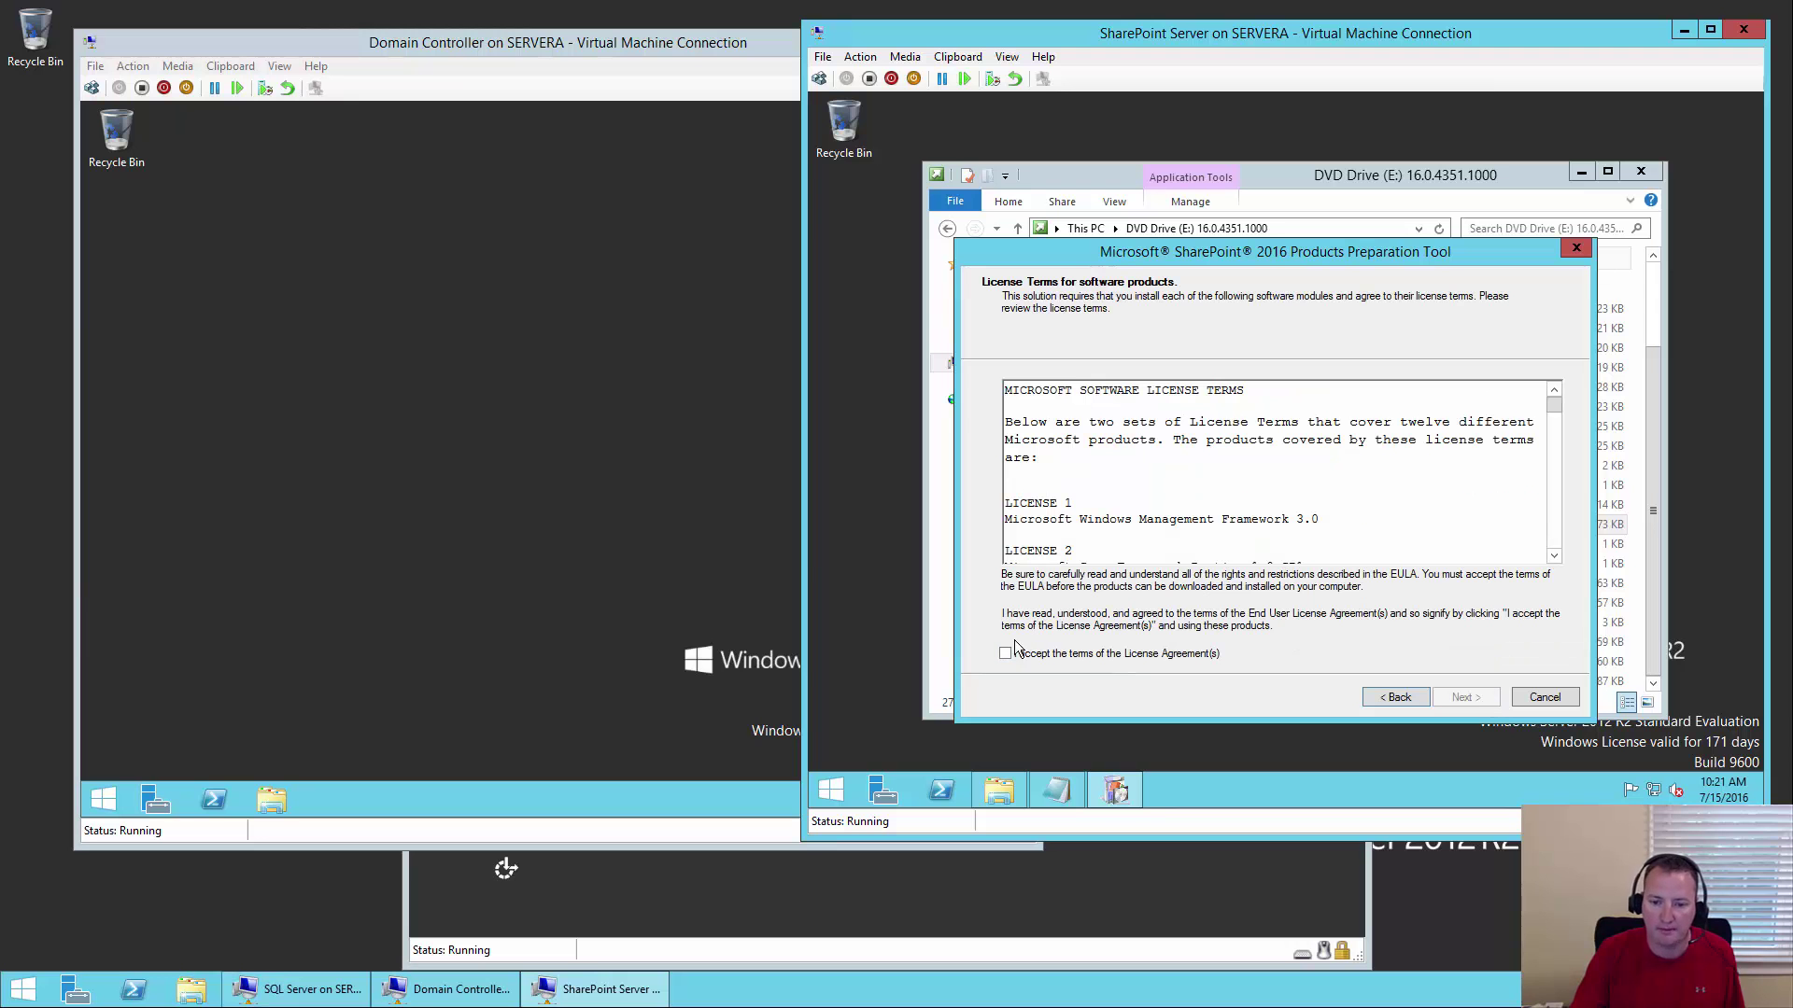
drag(1556, 407, 1587, 572)
click(1058, 655)
Install all prerequisites, including the Application Server and Web Server (IIS) roles
click(1470, 697)
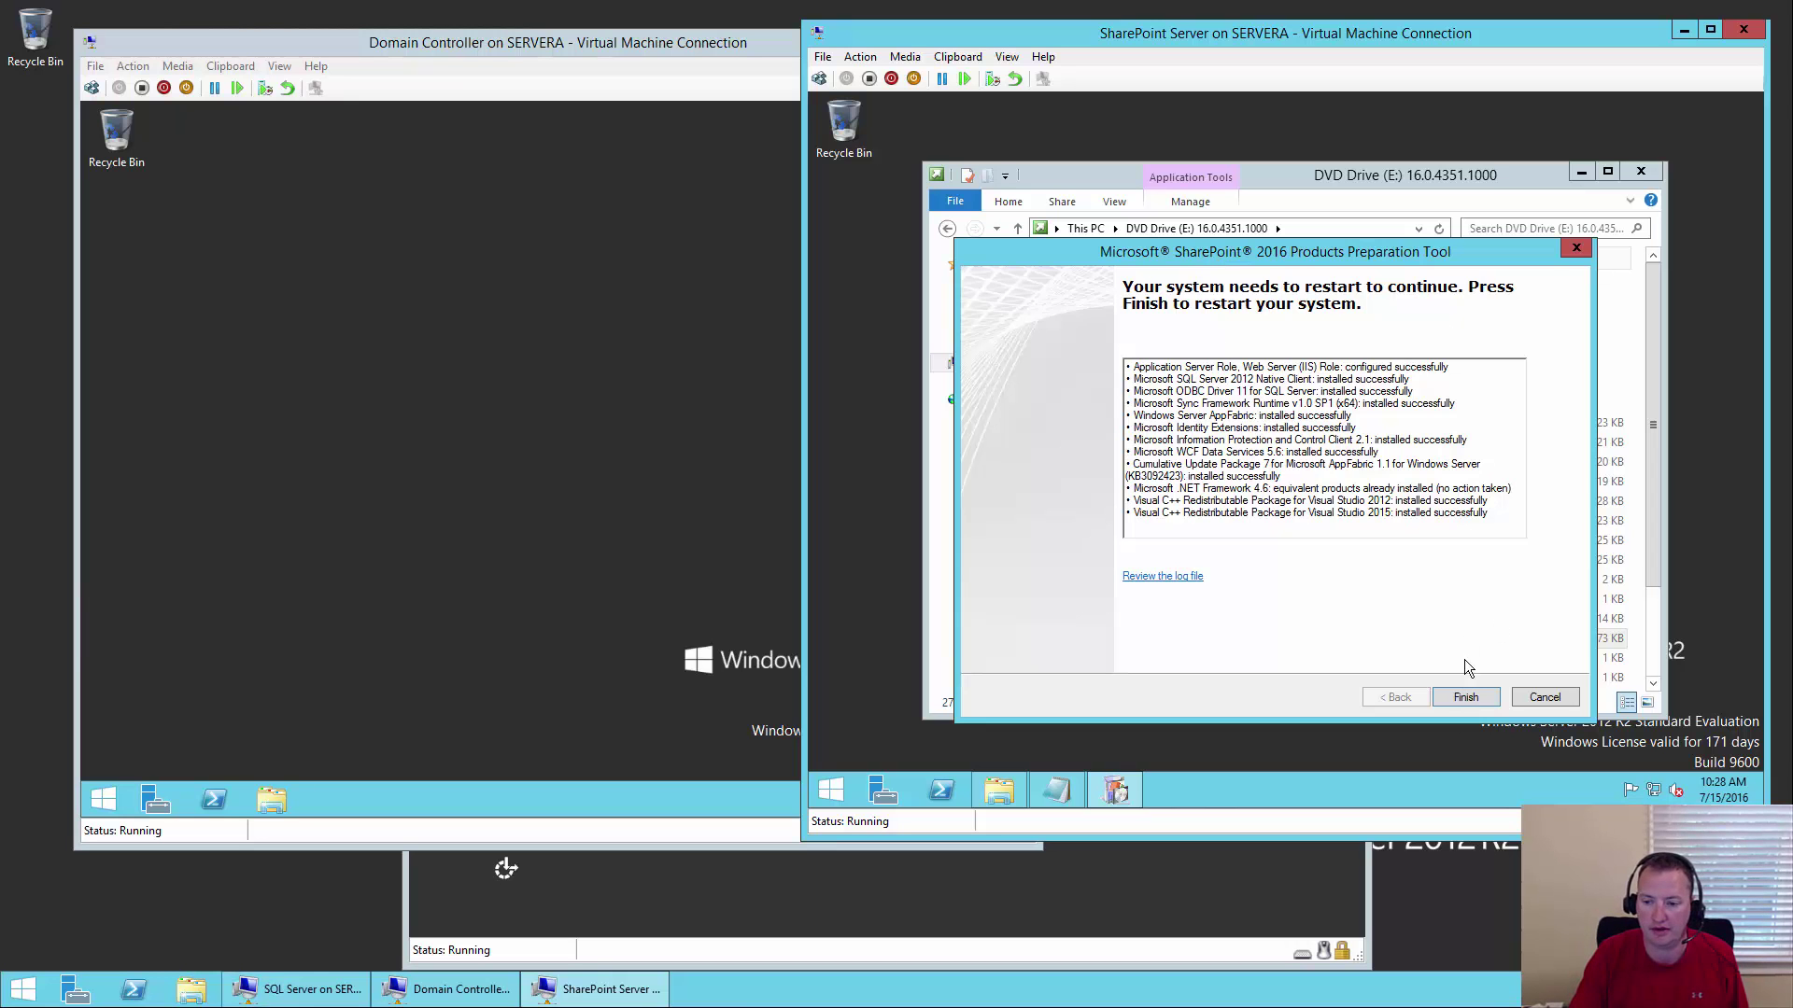
Finish the Preparation Tool to restart the VM, then sign in with the install account's password
click(1464, 697)
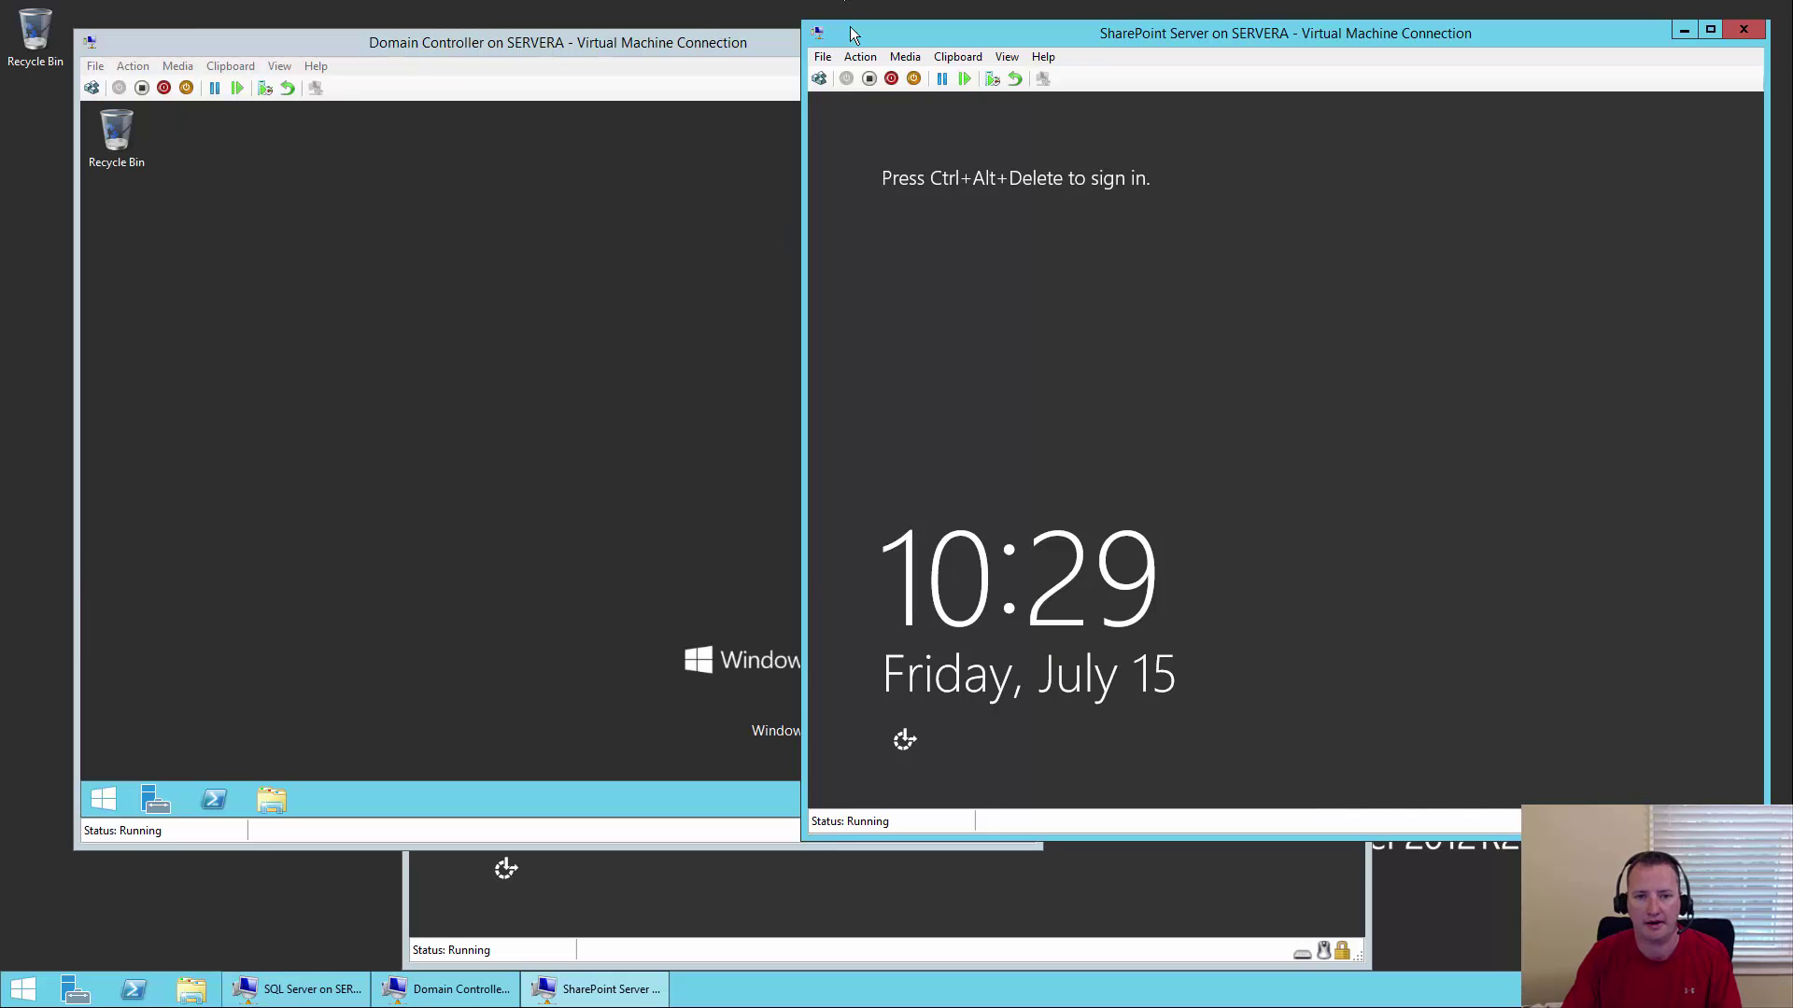
click(820, 80)
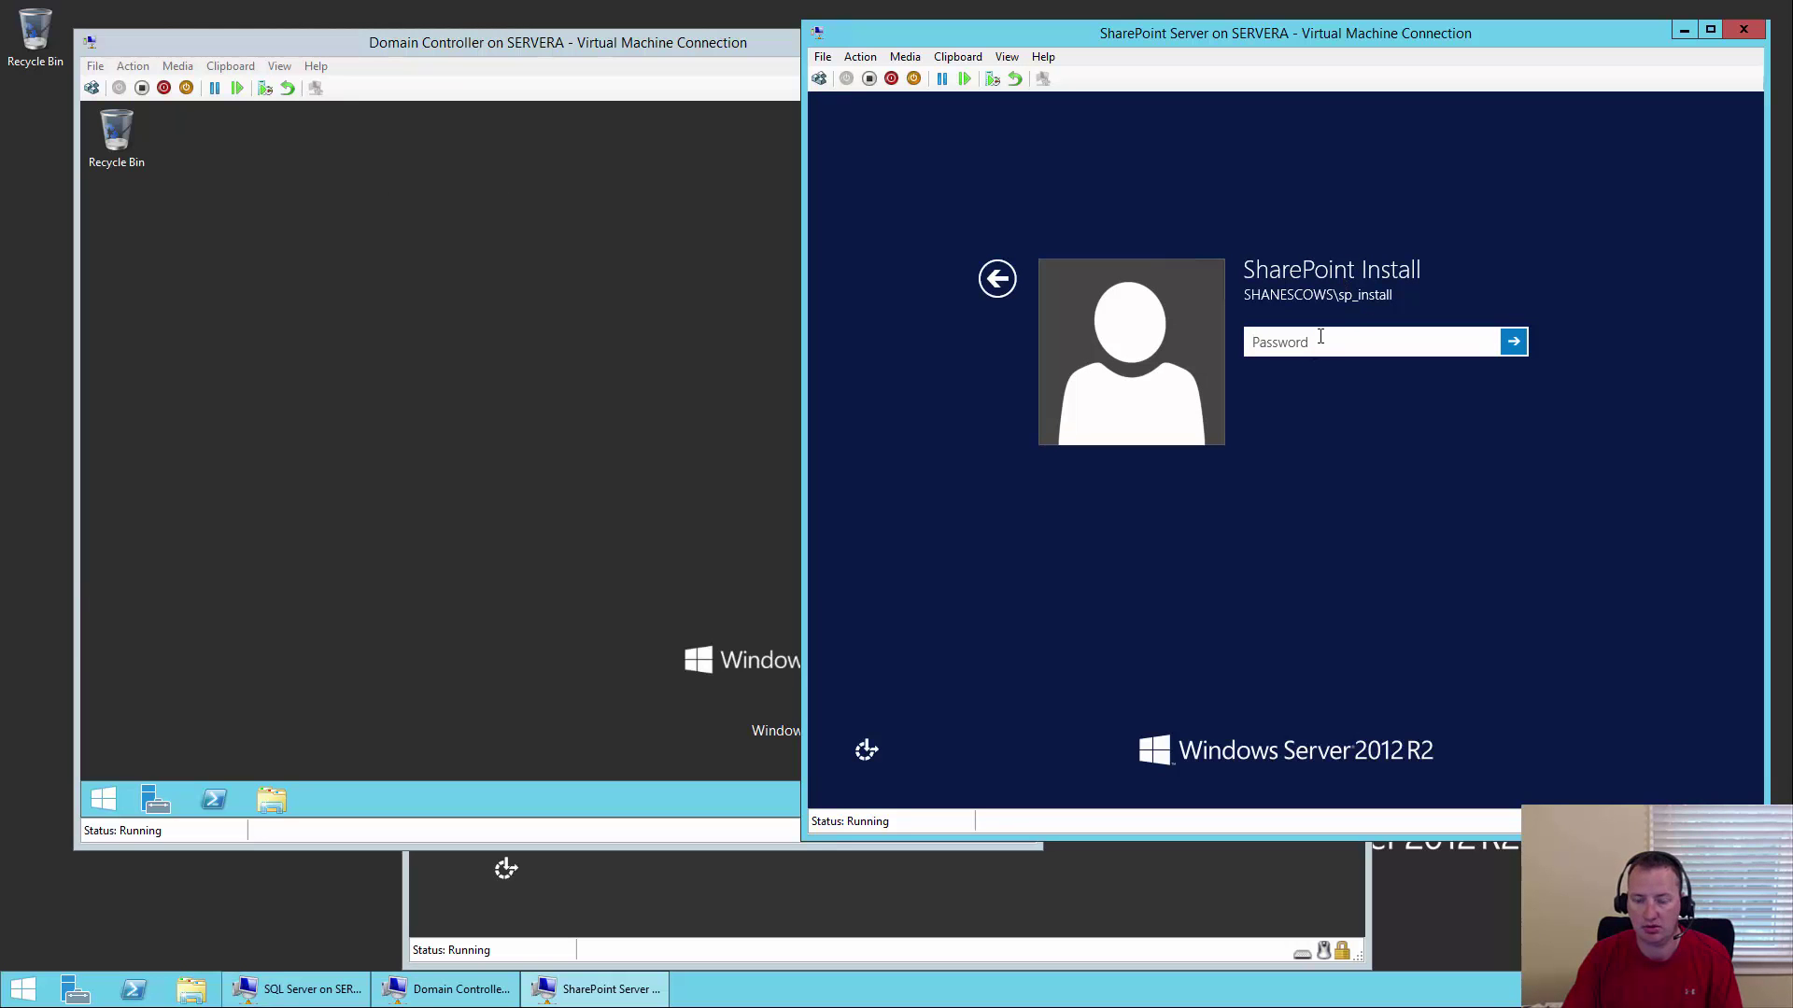
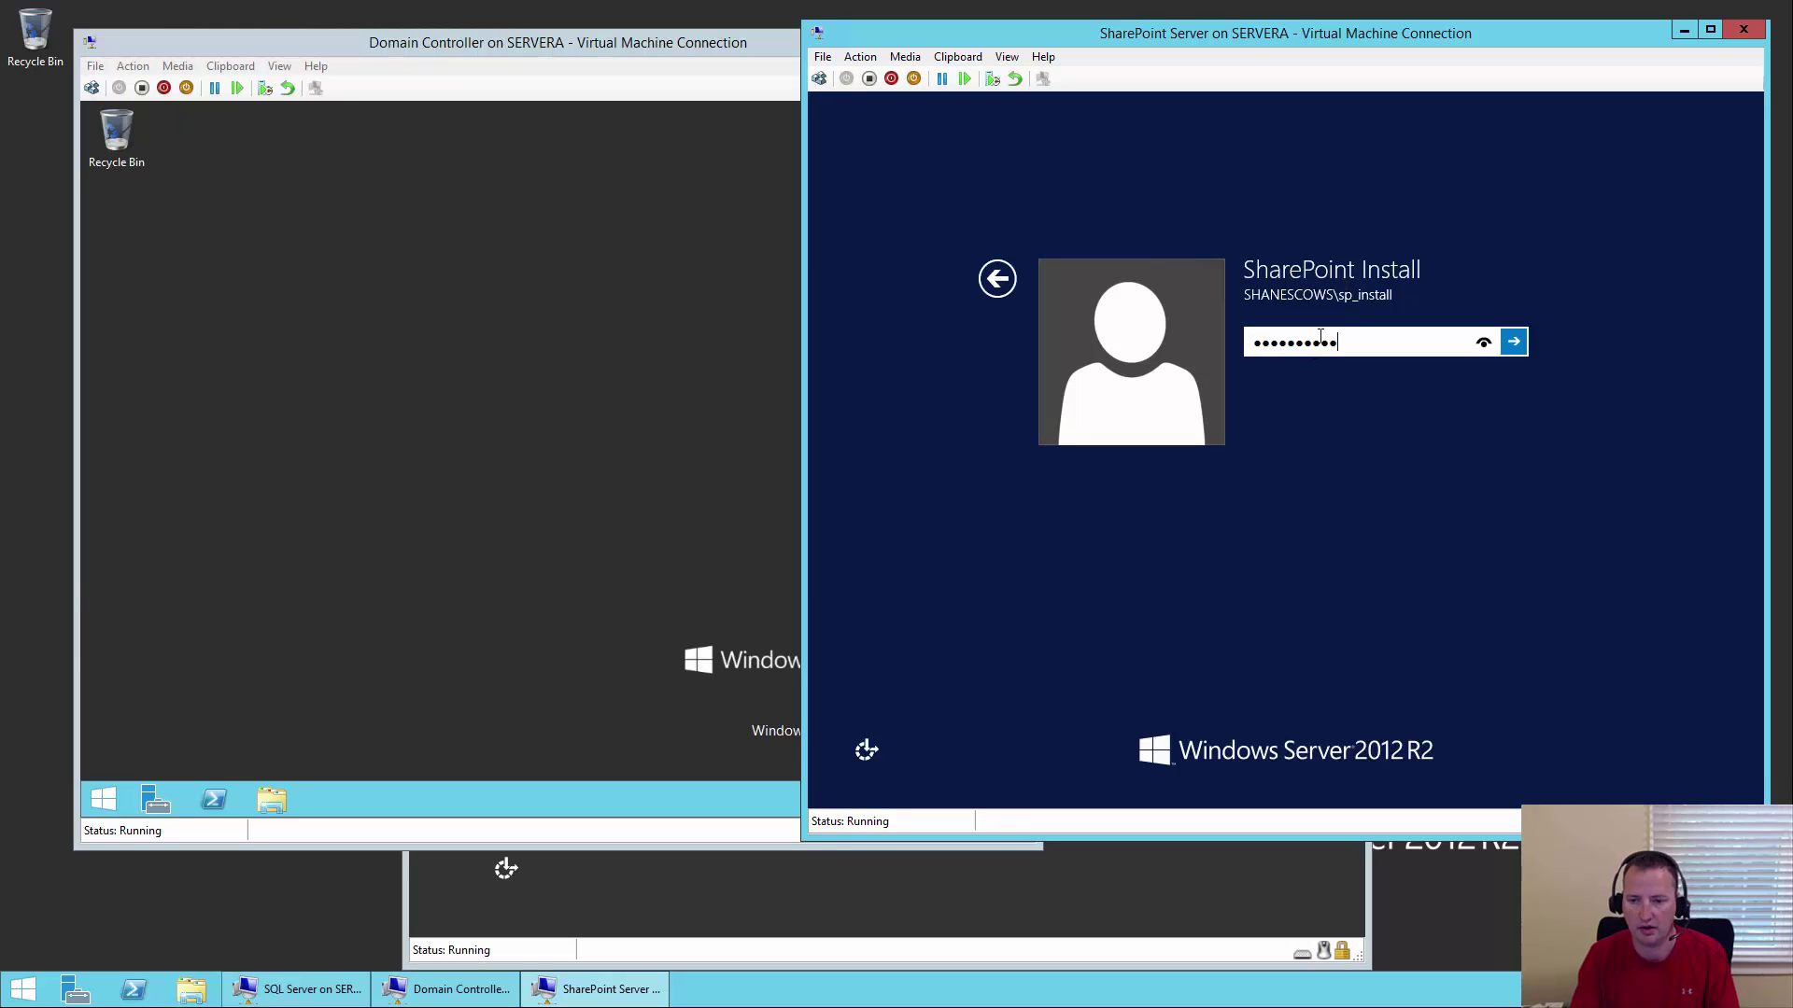
key(Return)
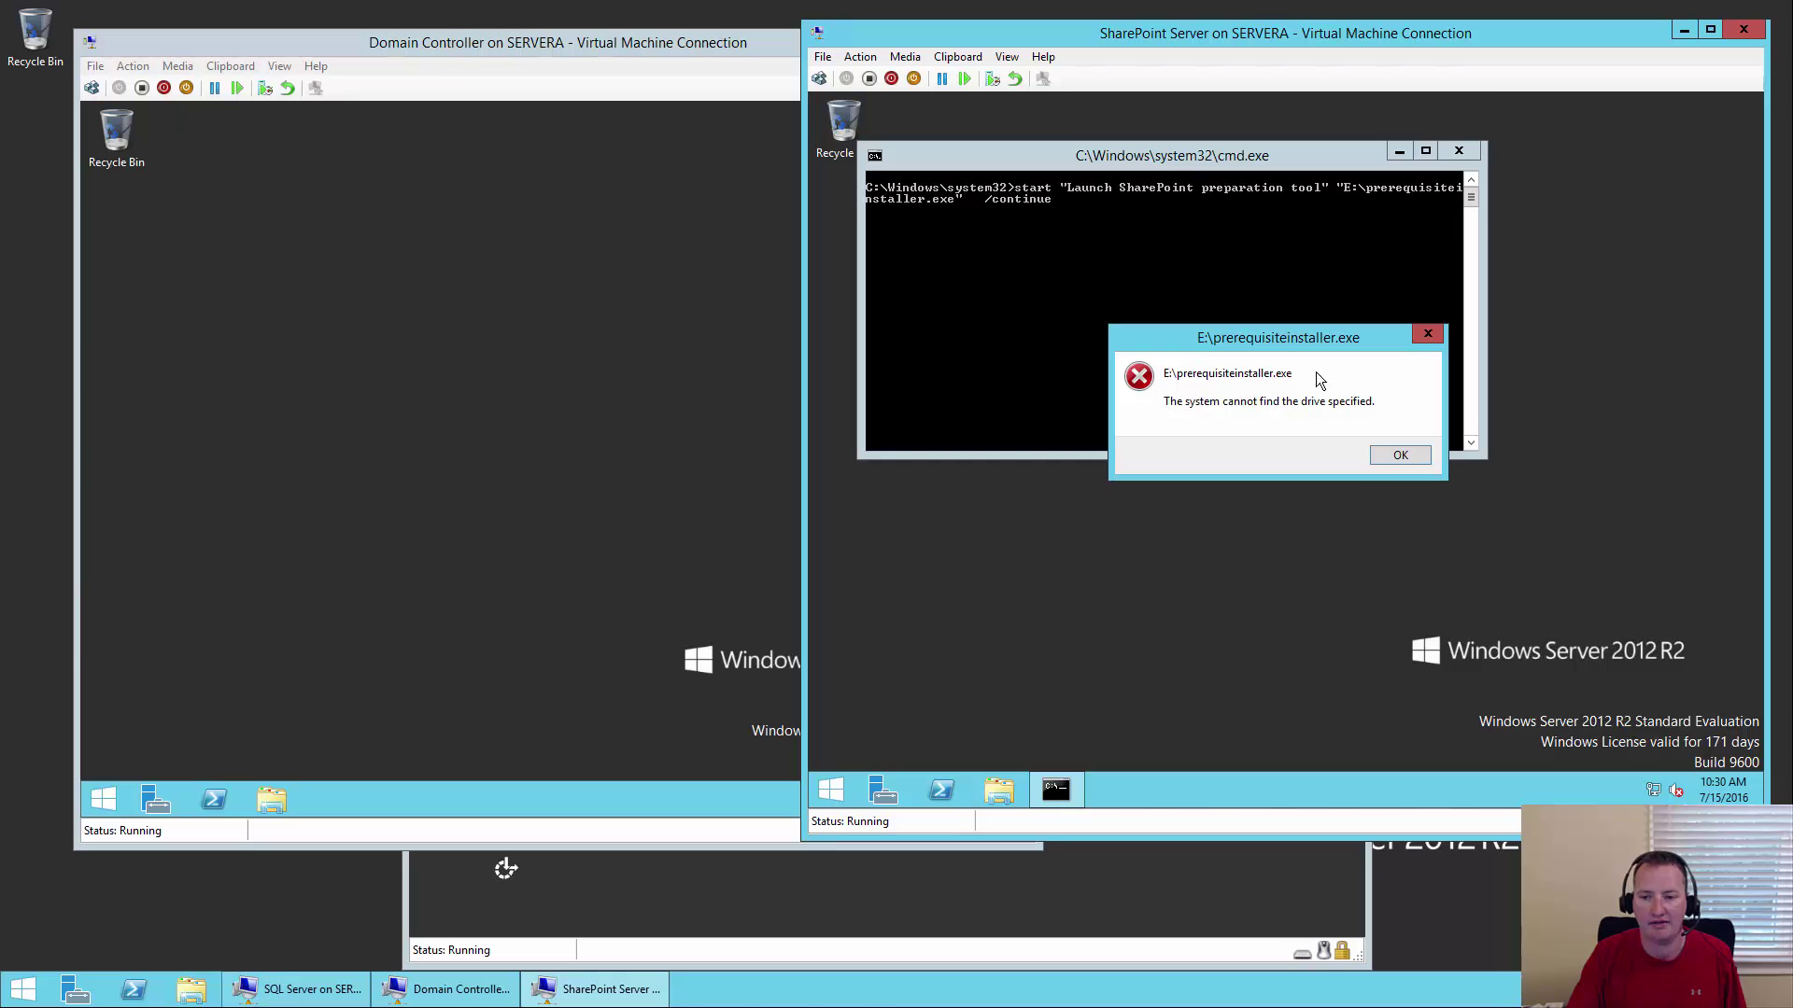
Dismiss the missing drive error, remount officeserver from C:\Install, and rerun prerequisiteinstaller
click(1400, 456)
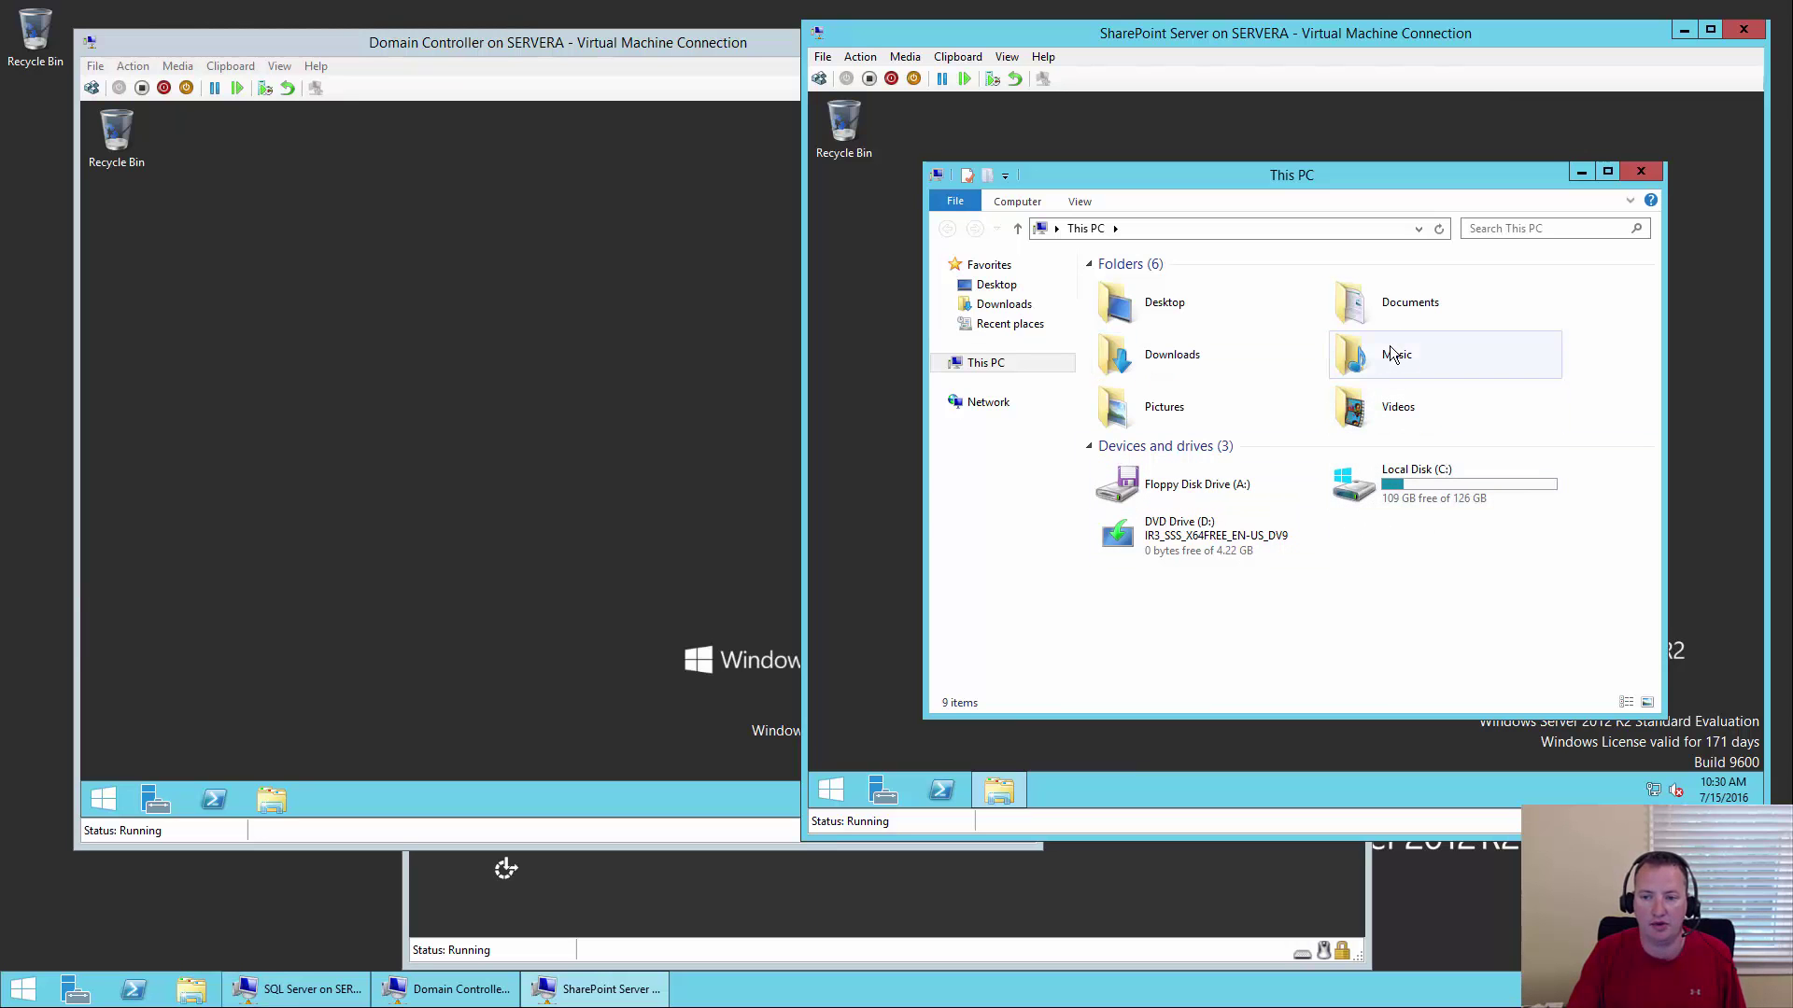
double_click(1435, 492)
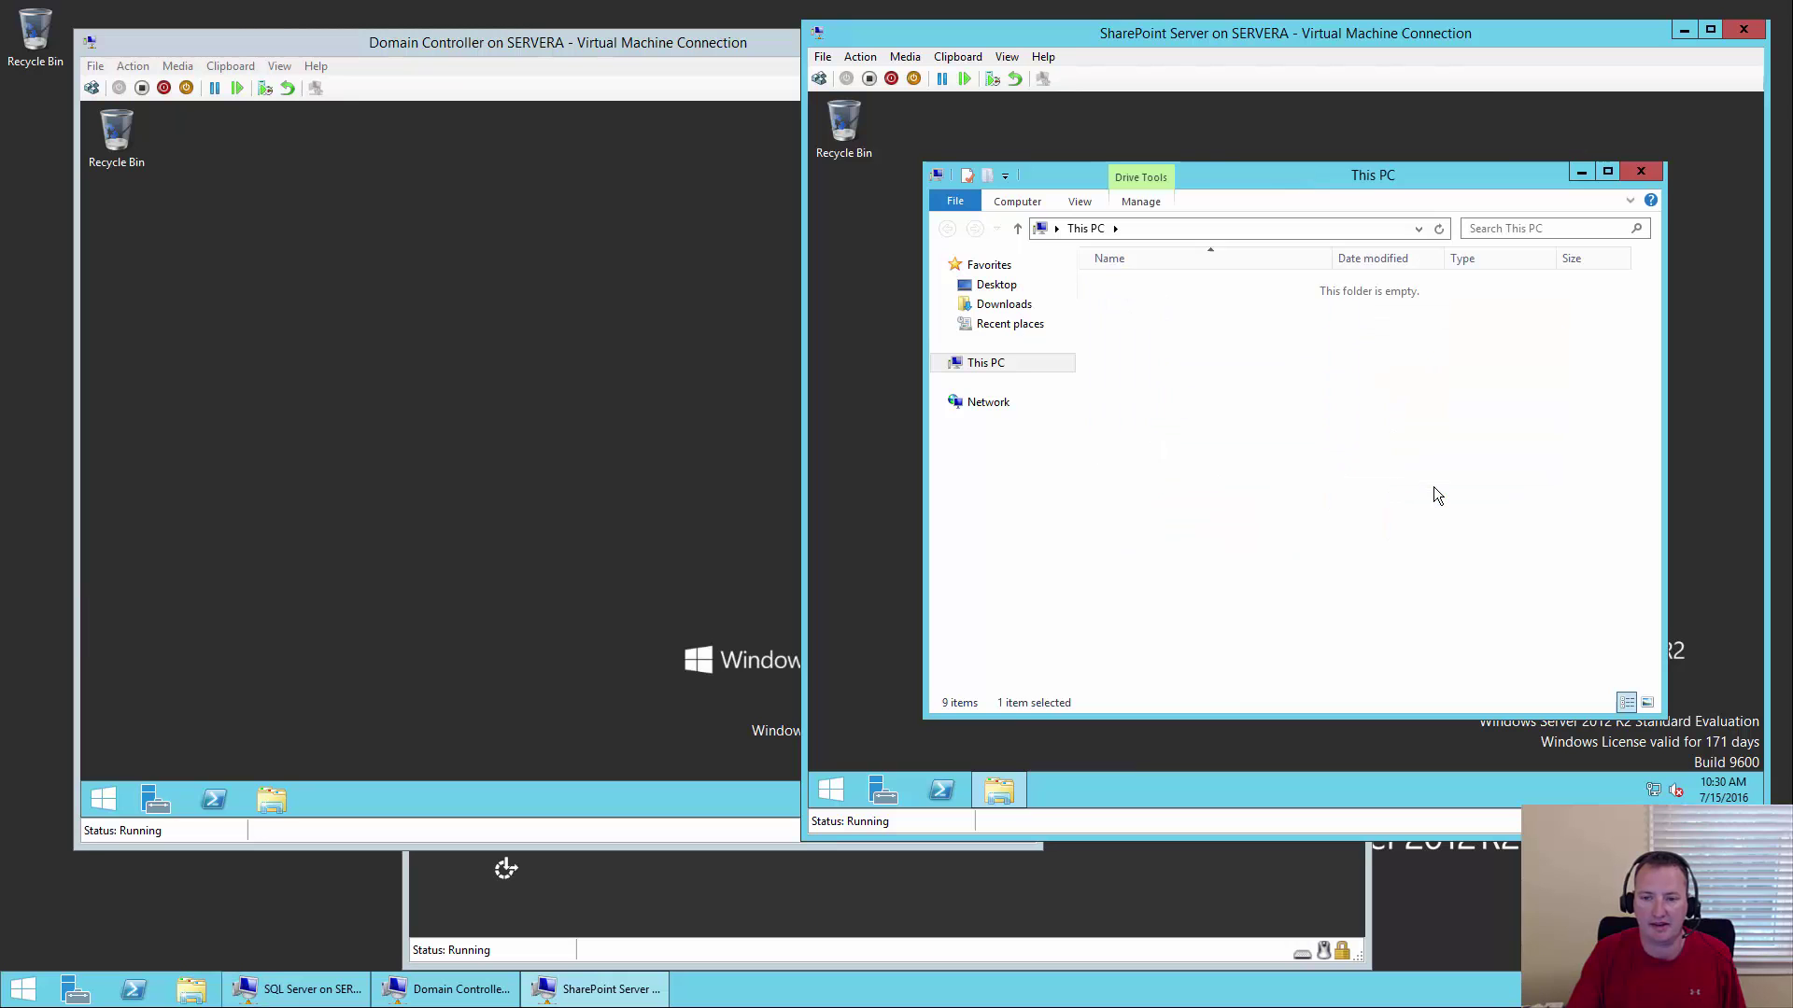
click(1136, 316)
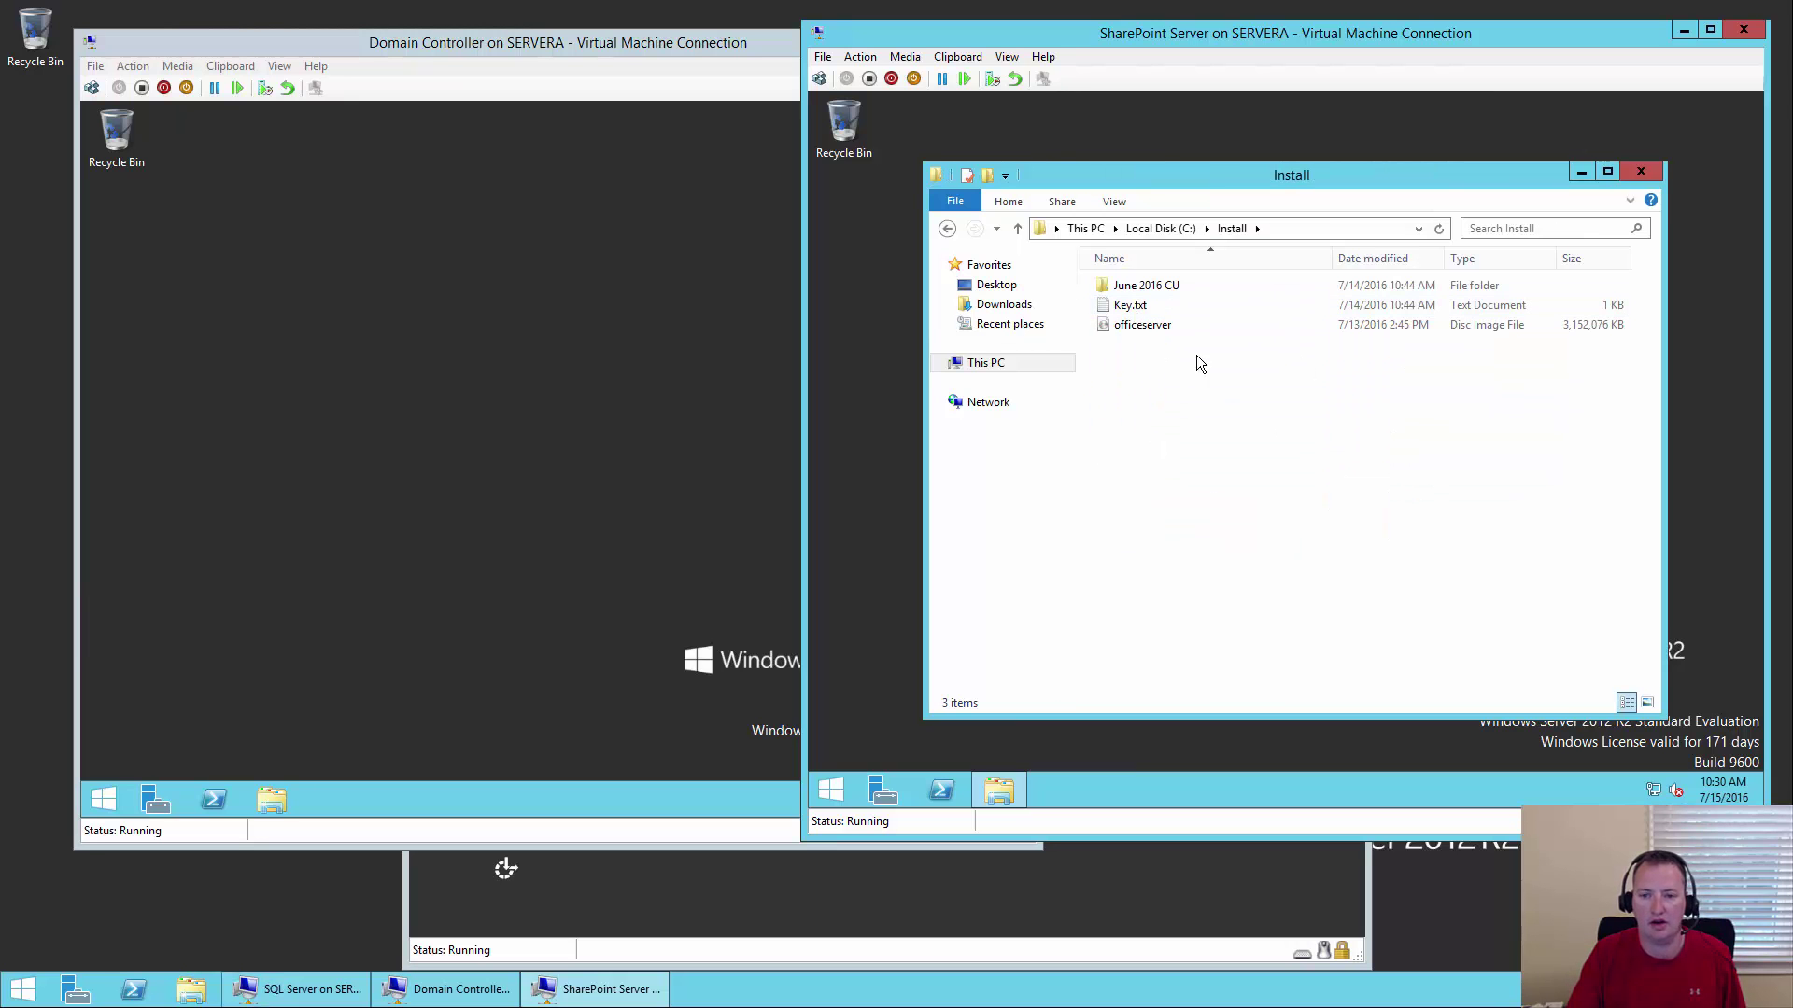
click(1162, 333)
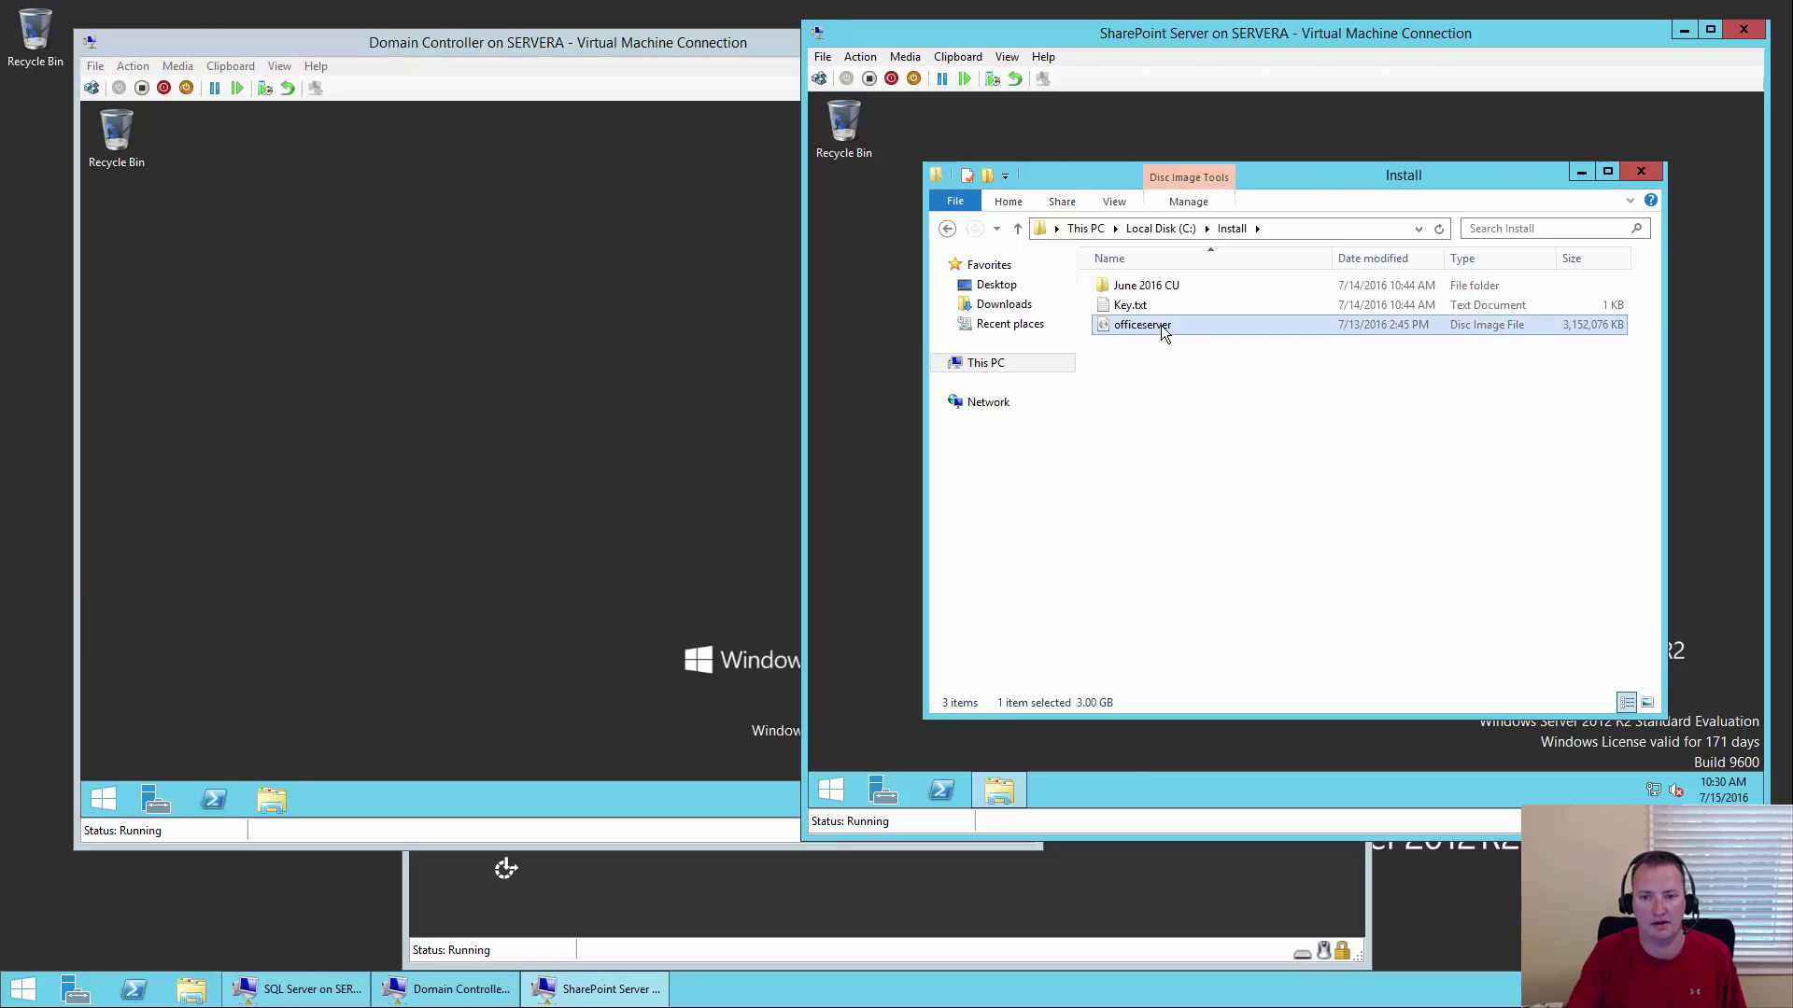
double_click(1164, 332)
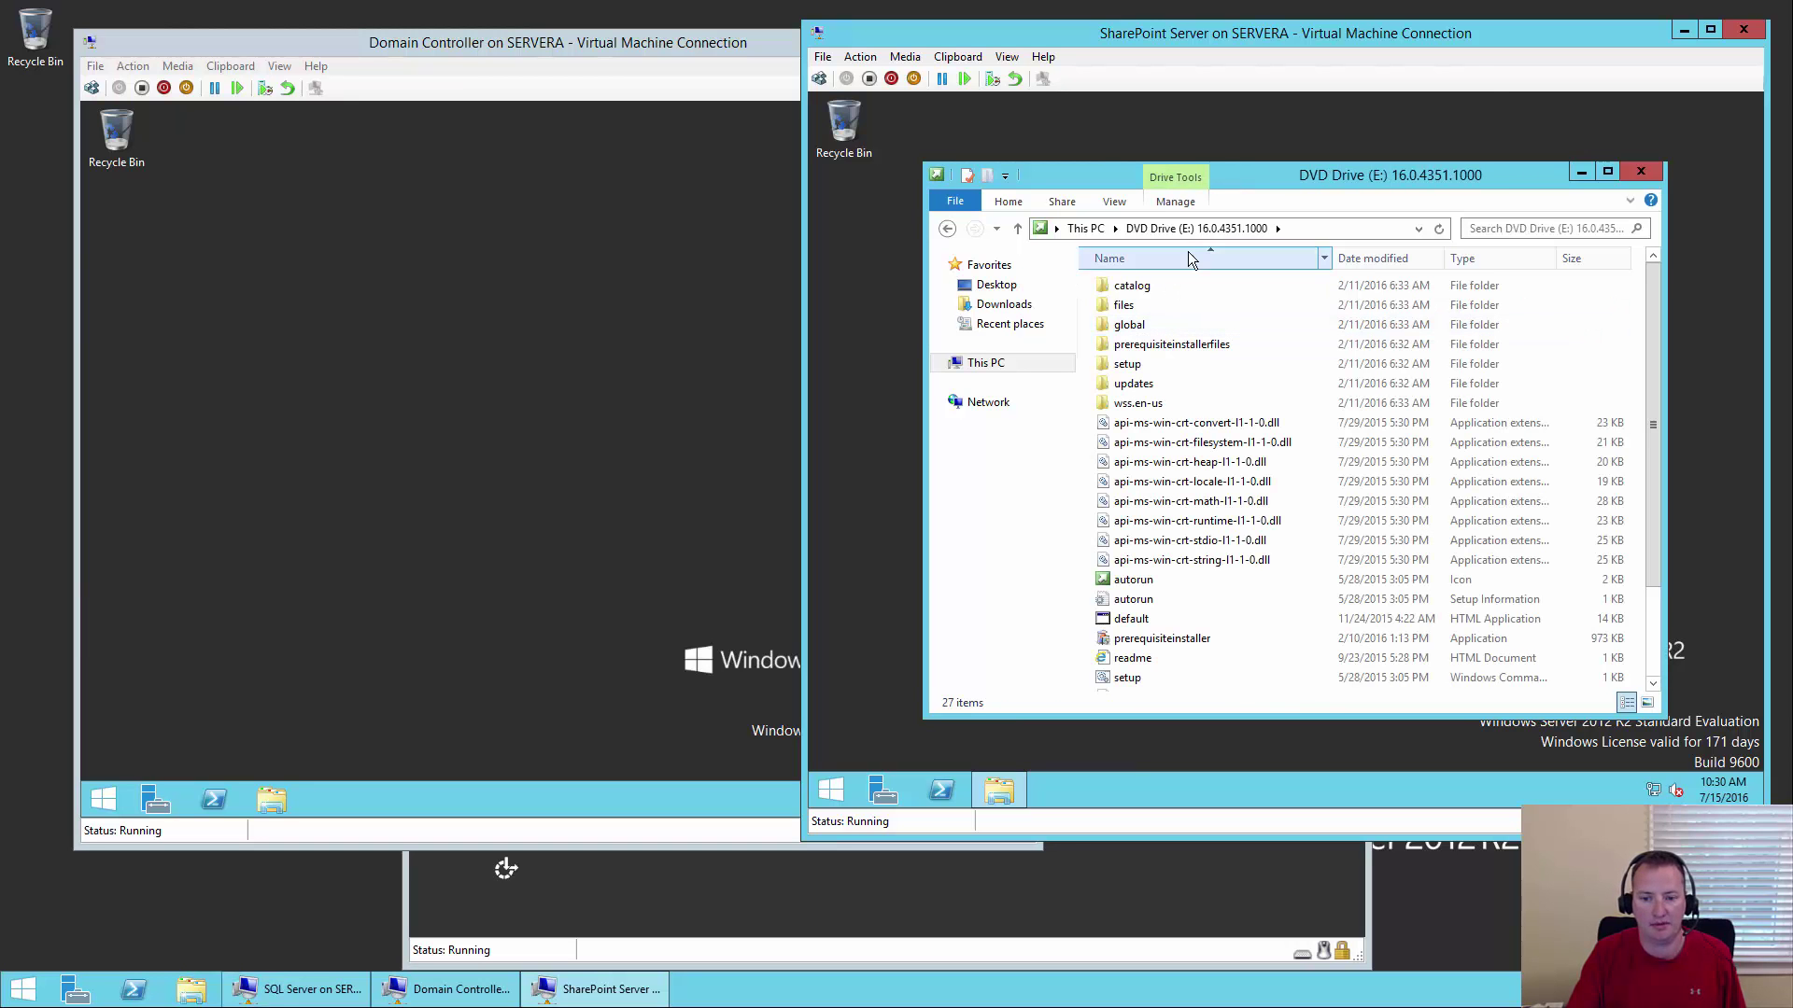
scroll(1214, 587, down, 2)
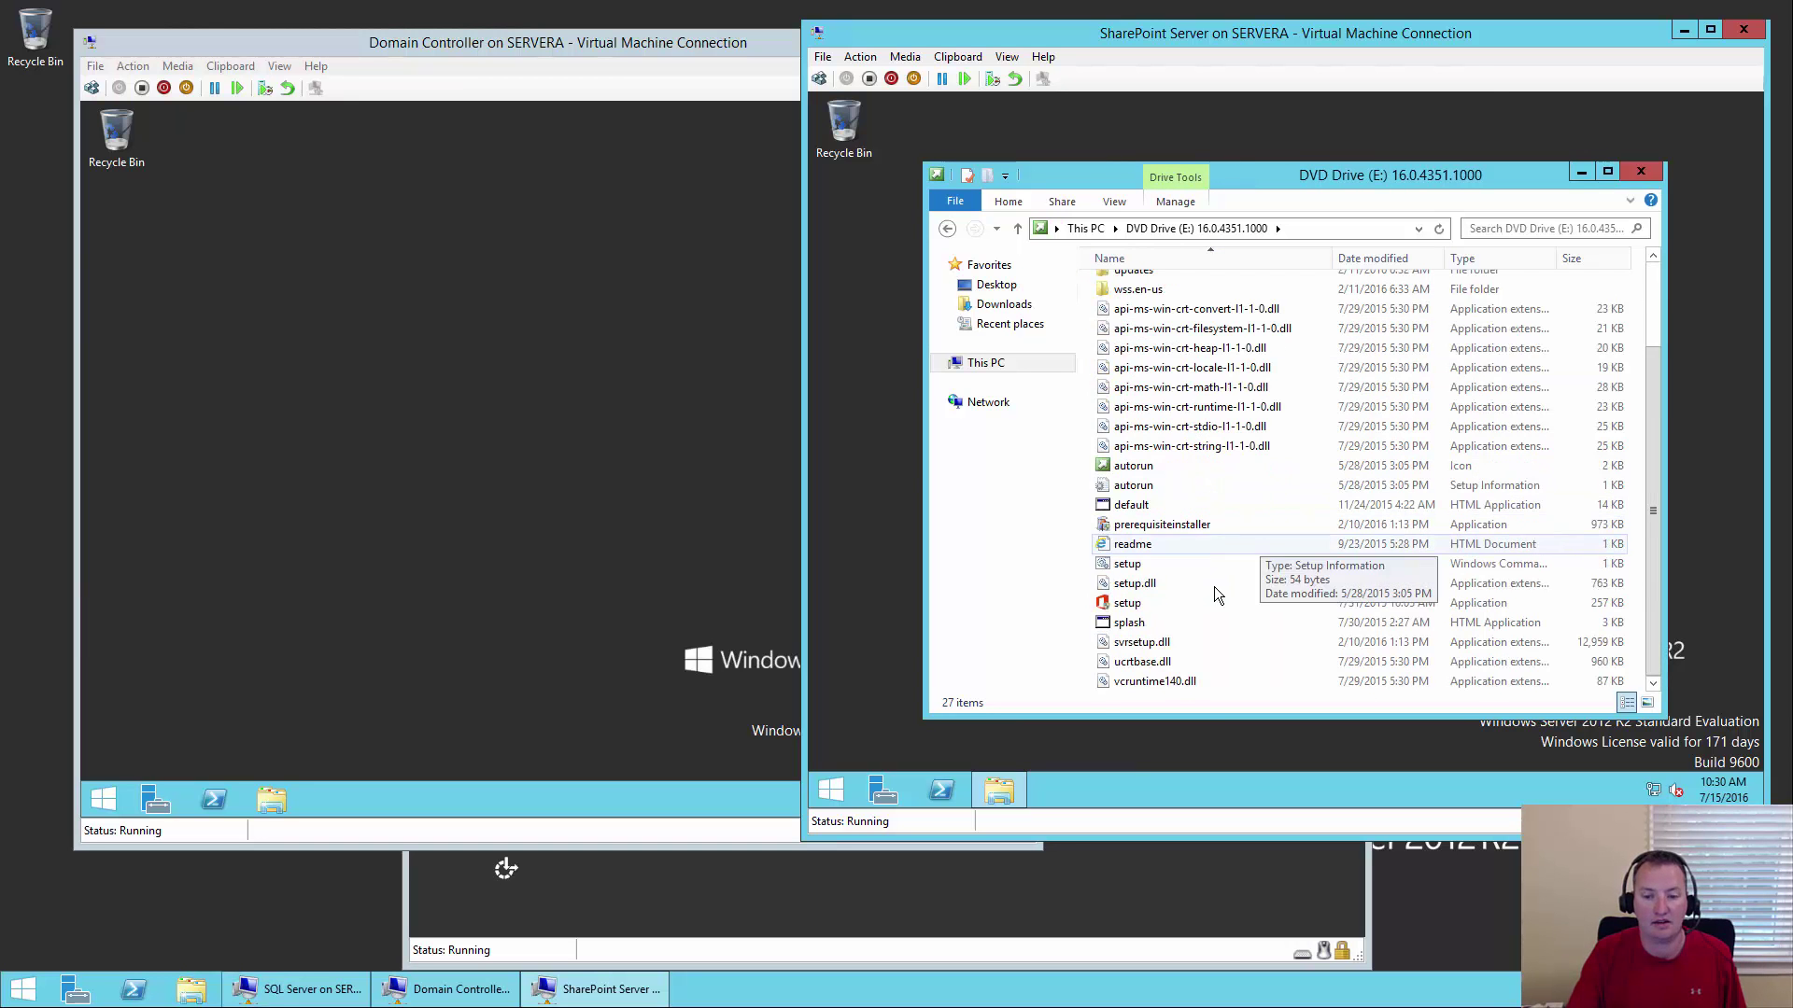
double_click(1196, 528)
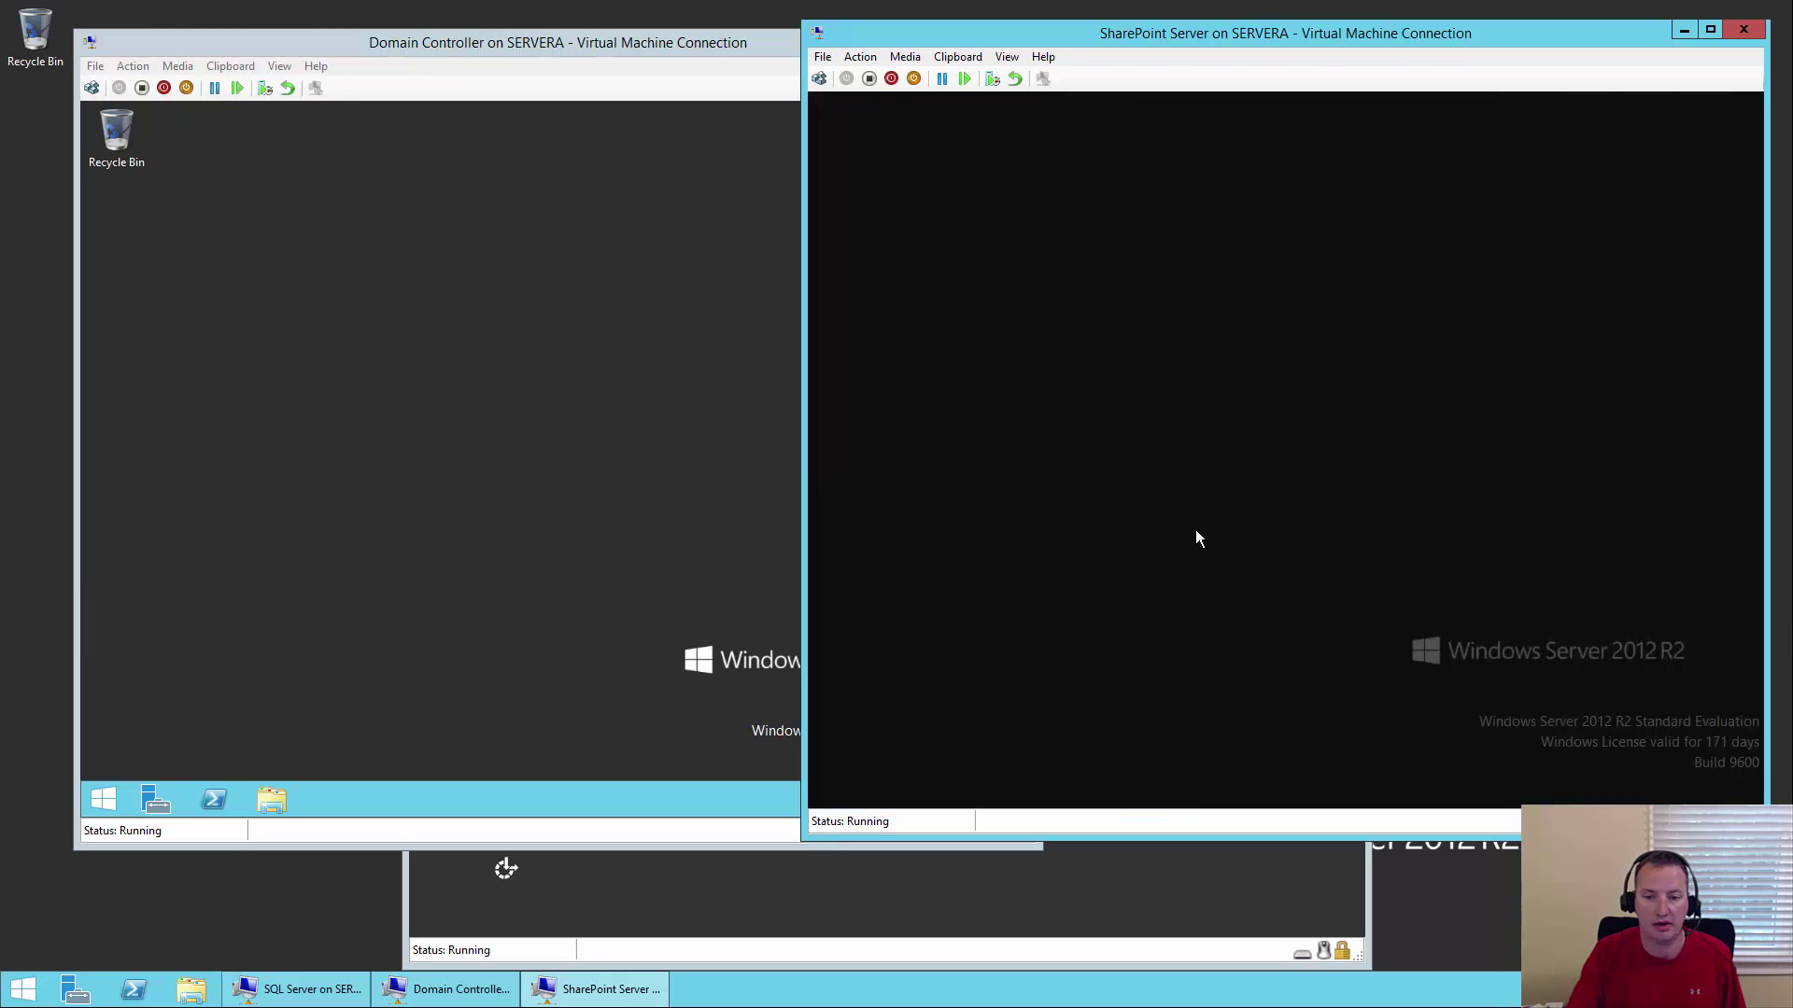
Run the SharePoint 2016 Preparation Tool, accept its license terms, install all prerequisites, and finish
click(1360, 488)
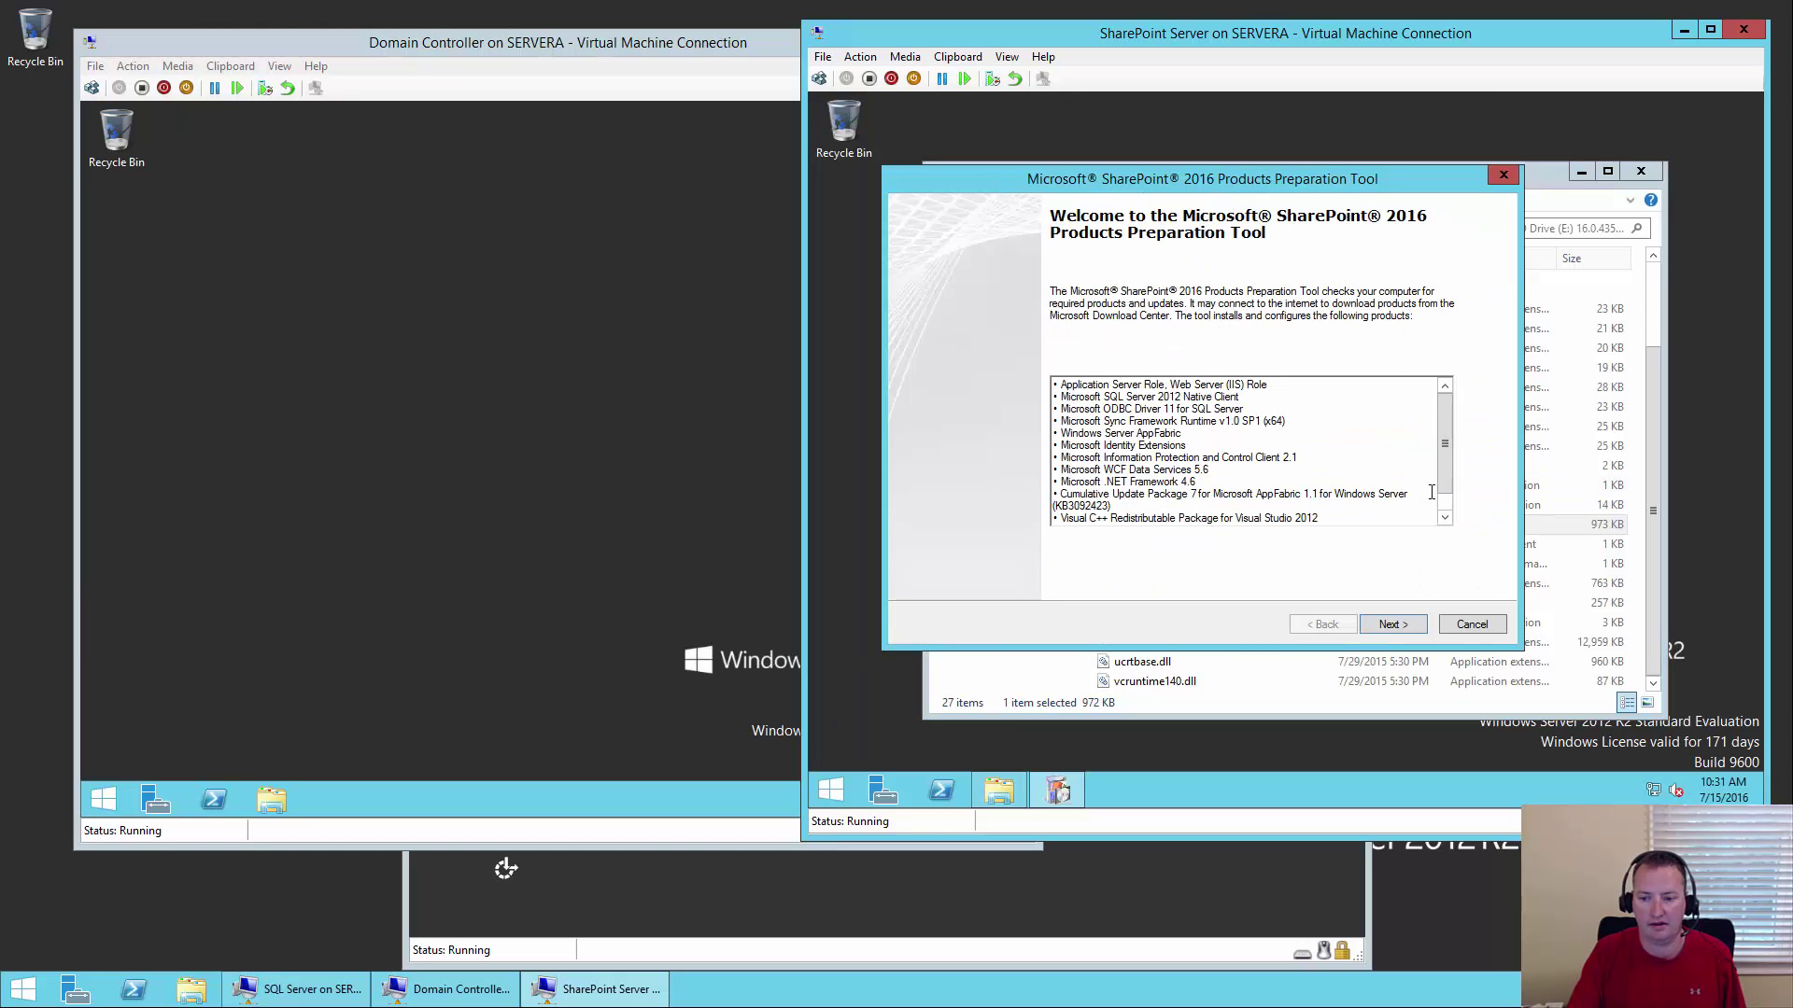
click(1401, 625)
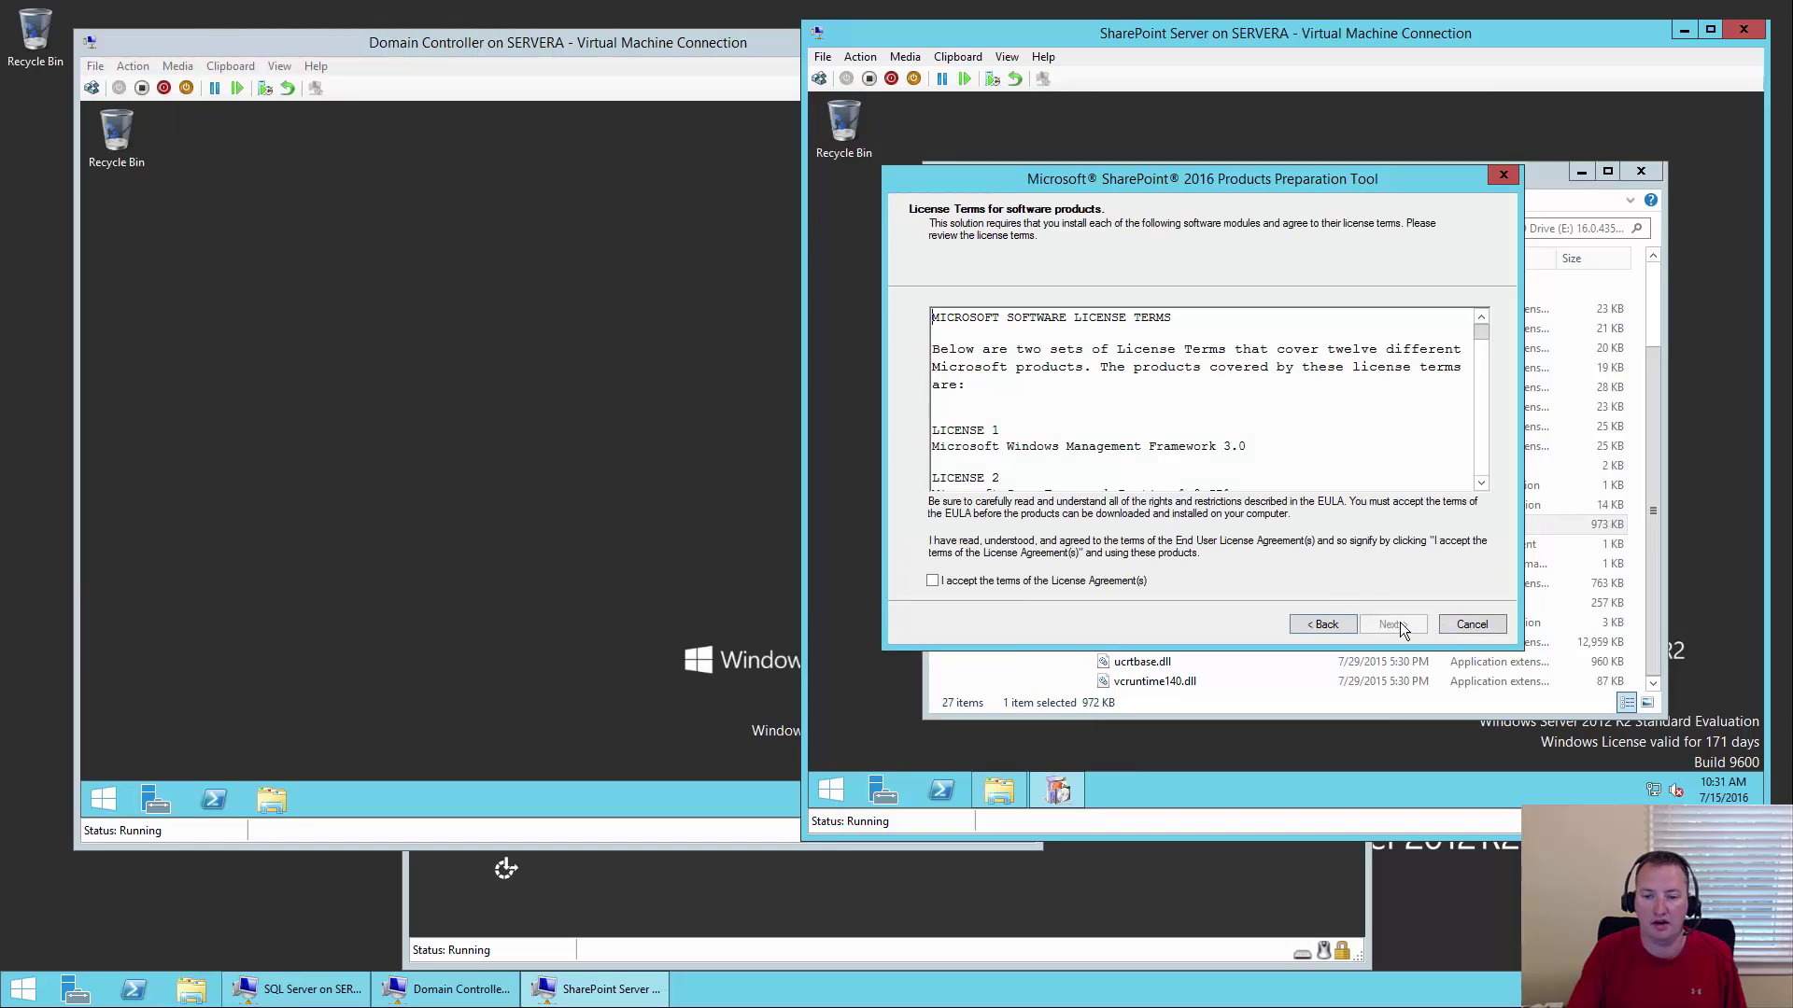
click(1079, 581)
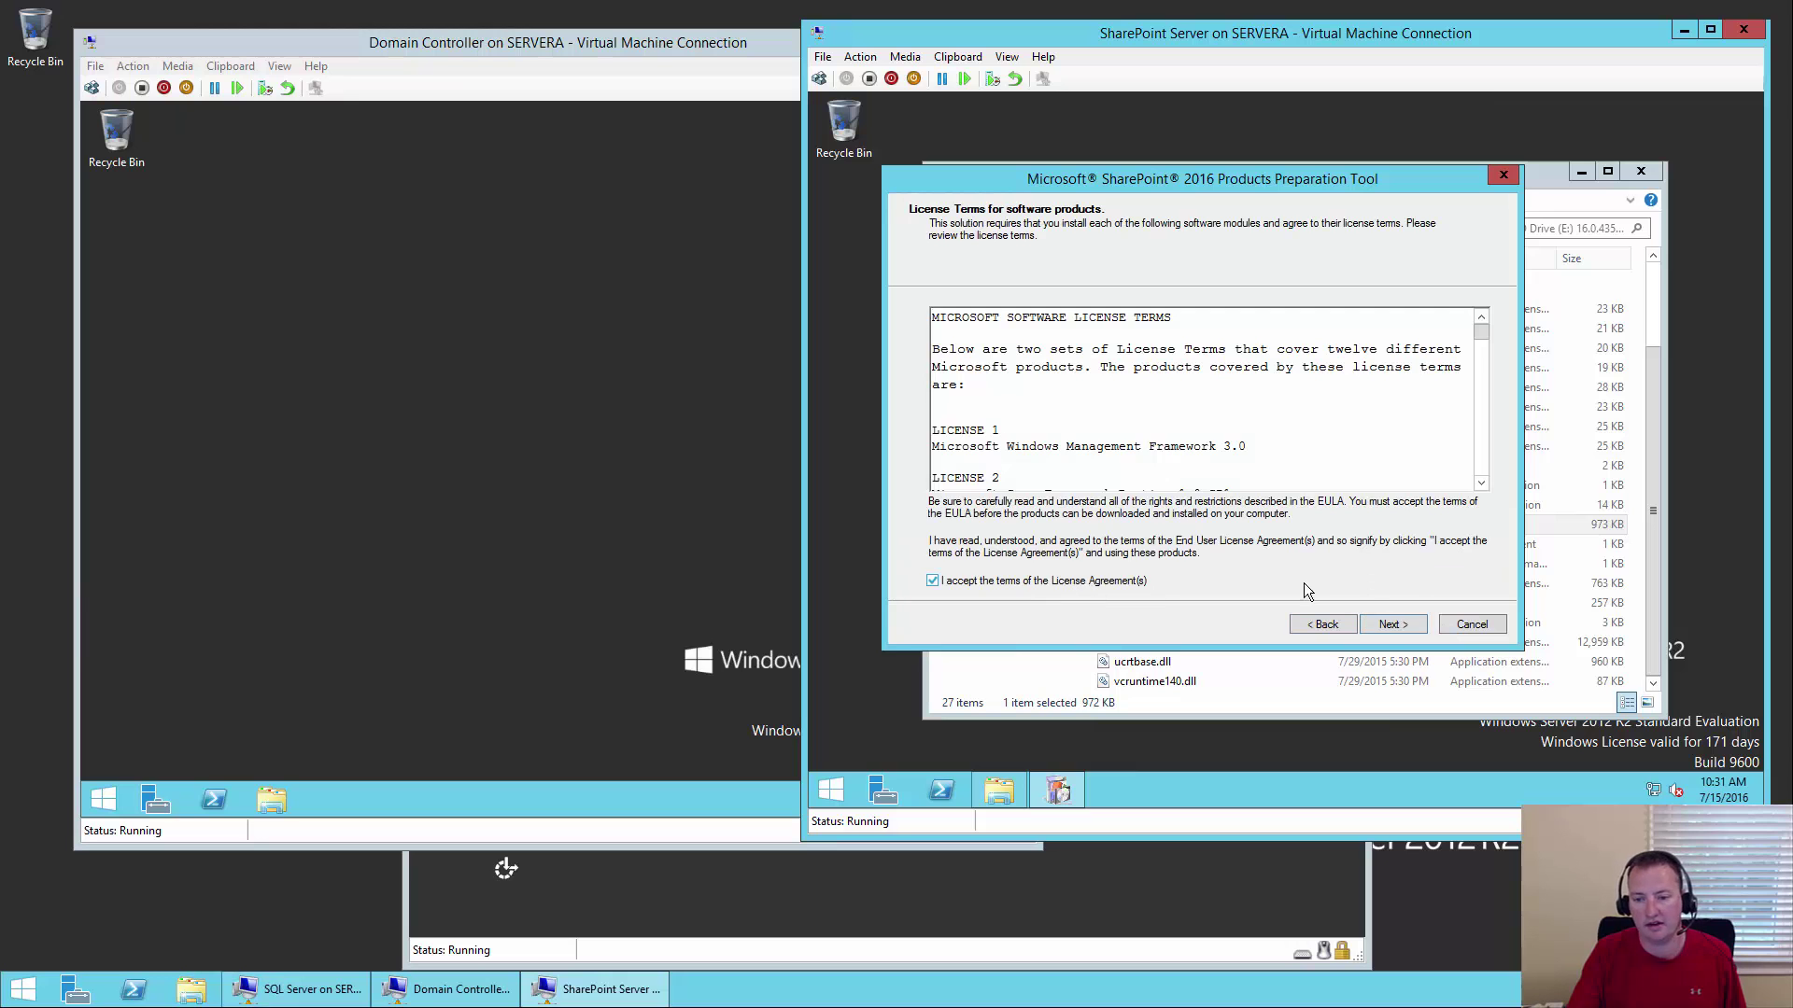
click(1393, 625)
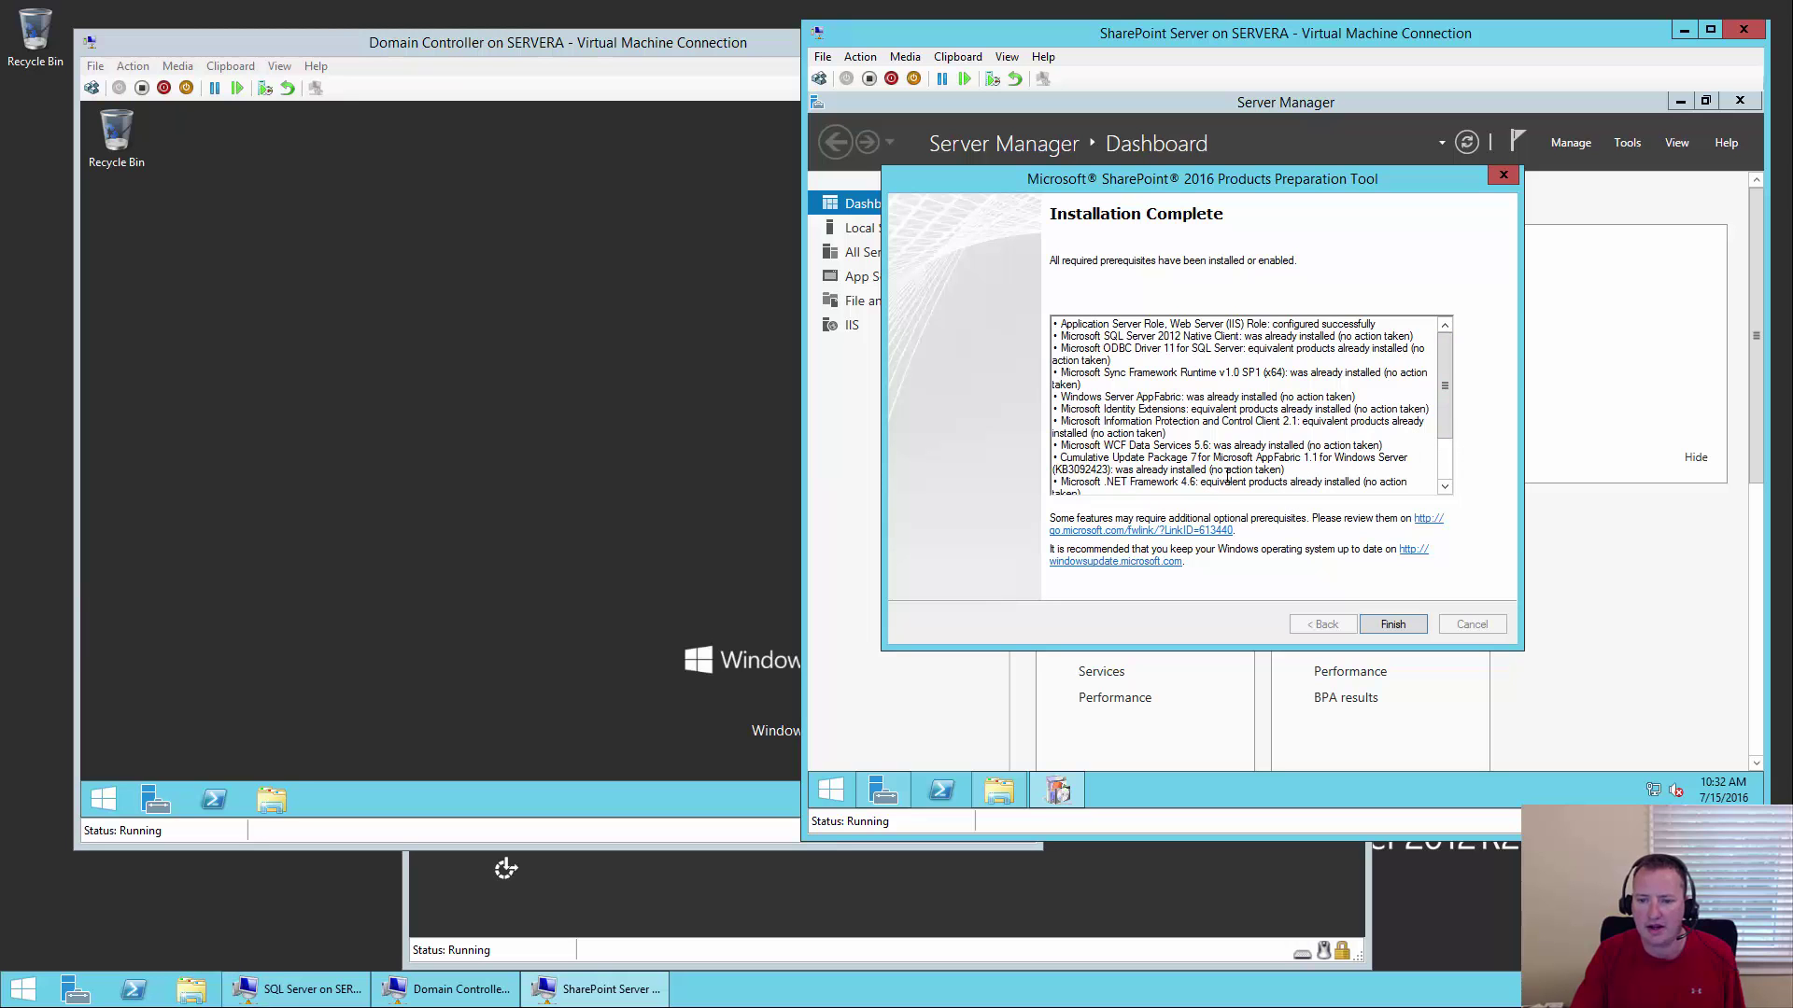
scroll(1449, 433, down, 2)
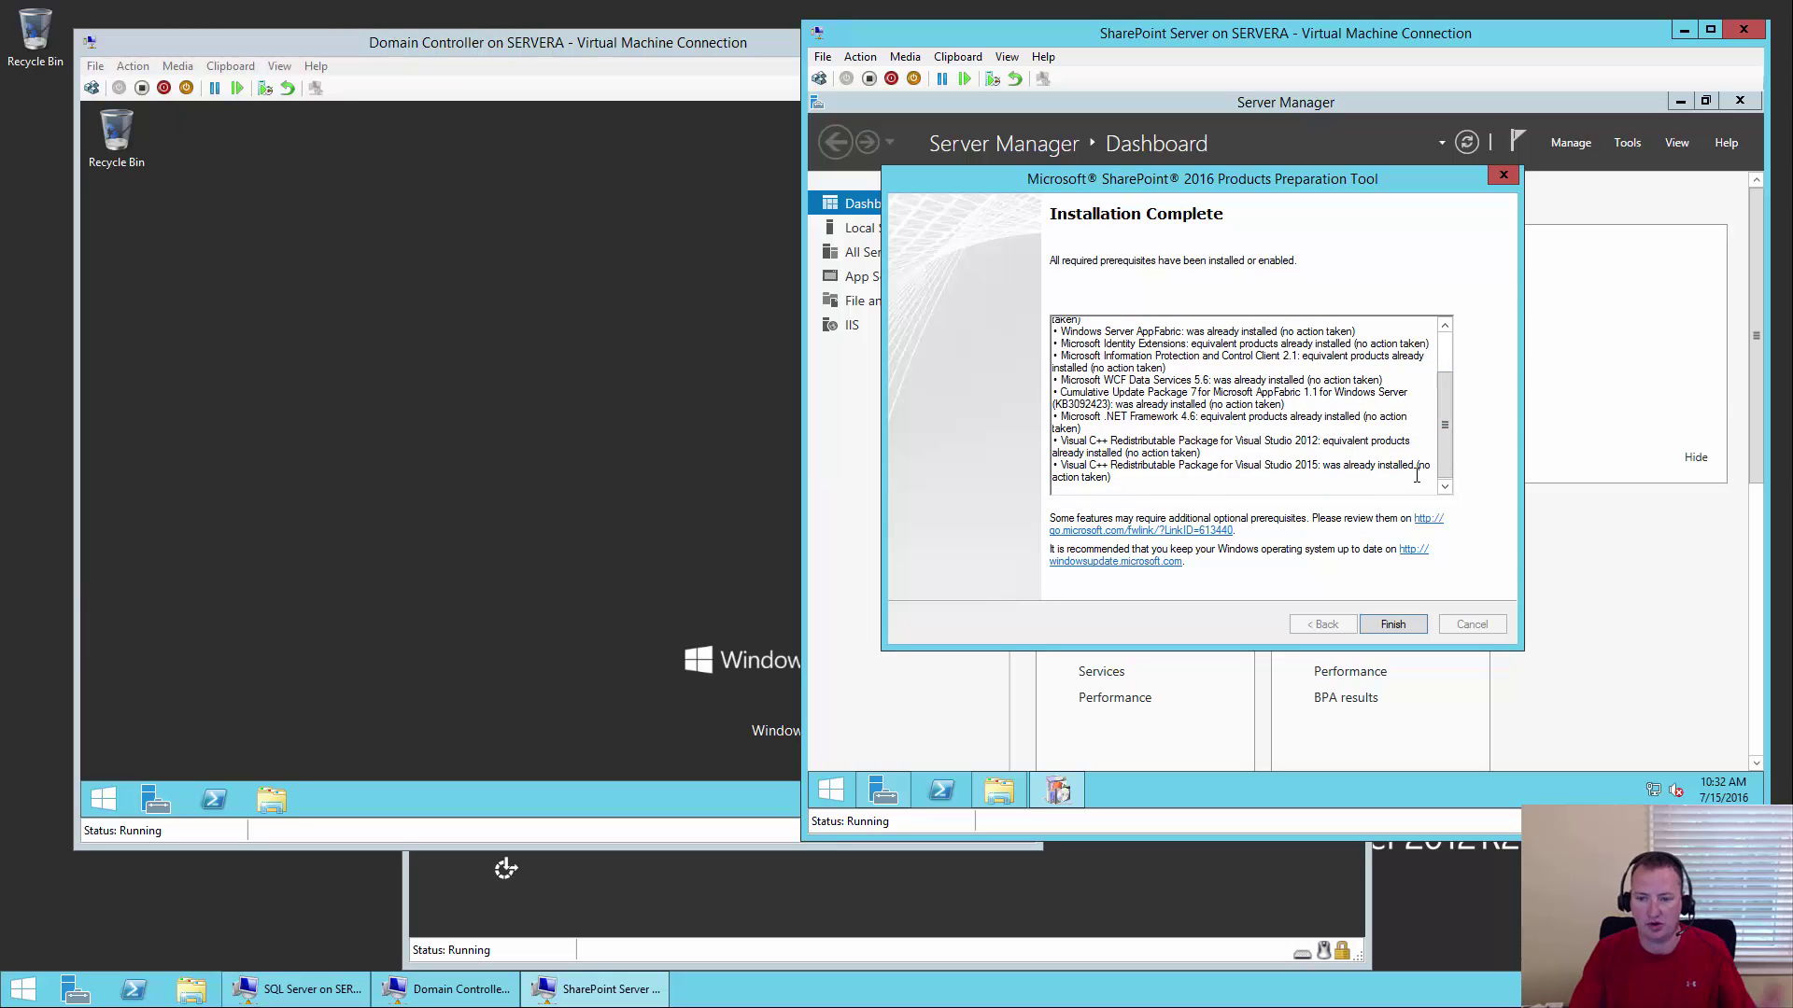
click(1393, 625)
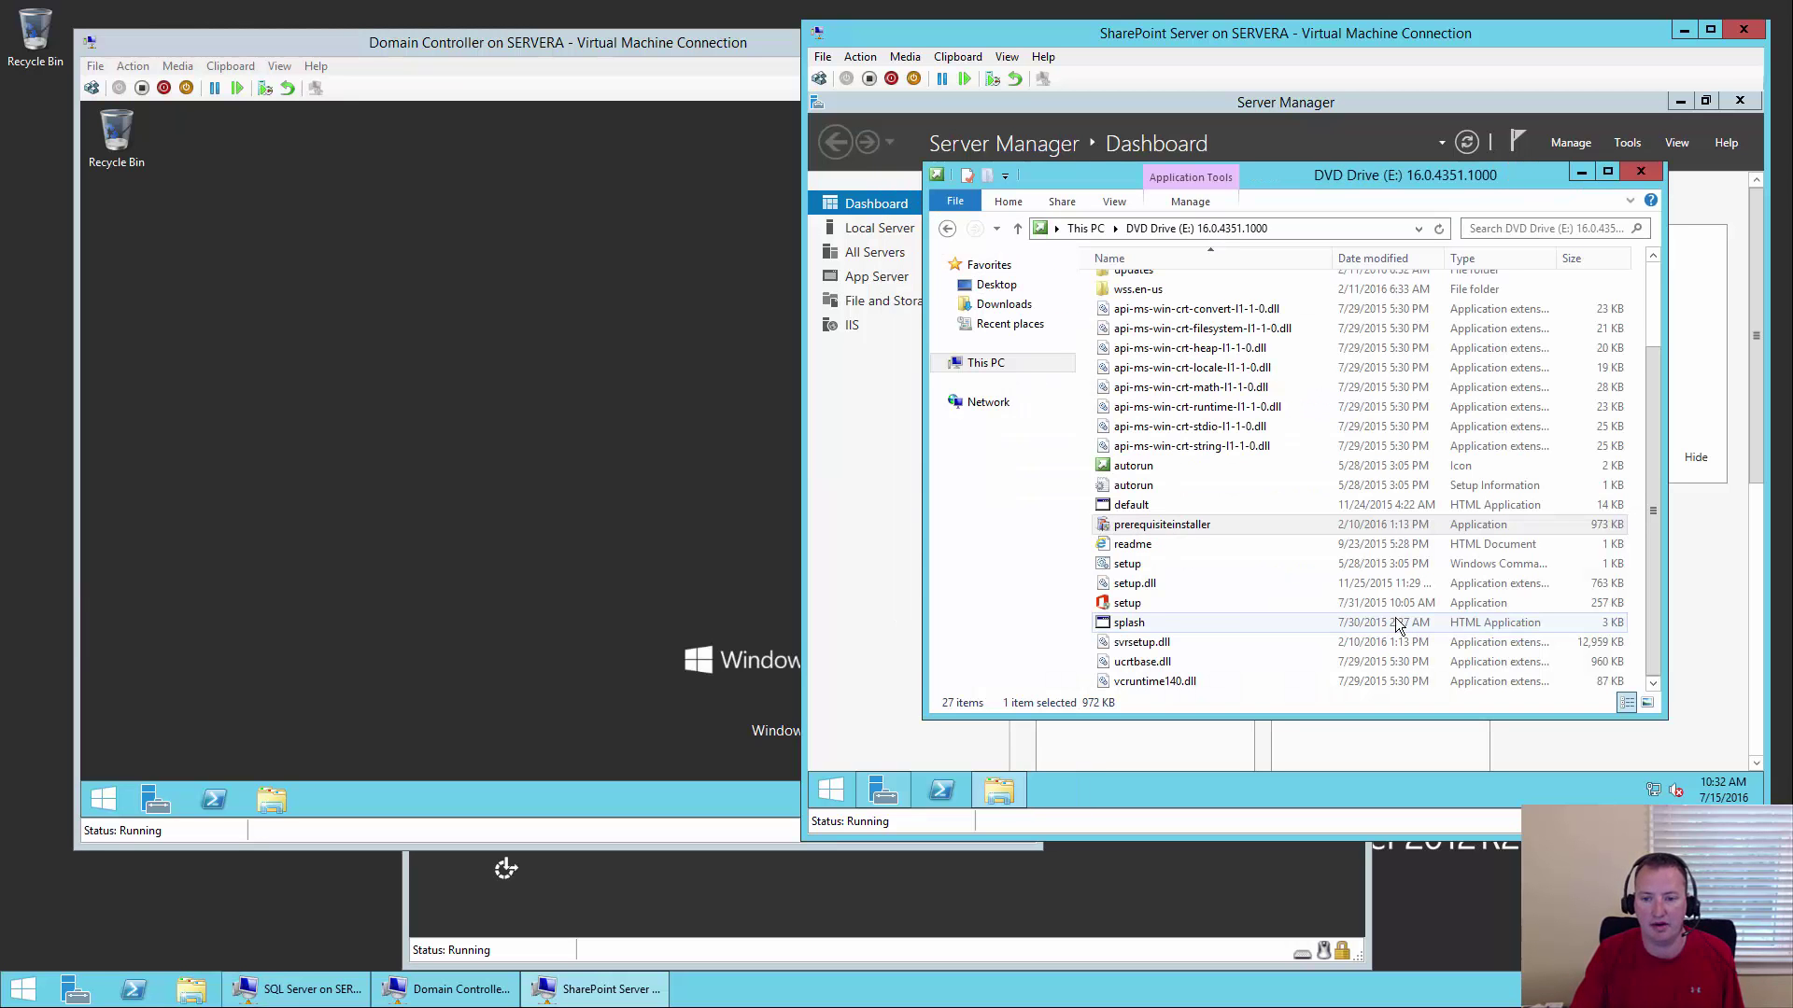
Close Server Manager and launch SharePoint Server 2016 setup from the DVD, approving the UAC prompt
click(1737, 101)
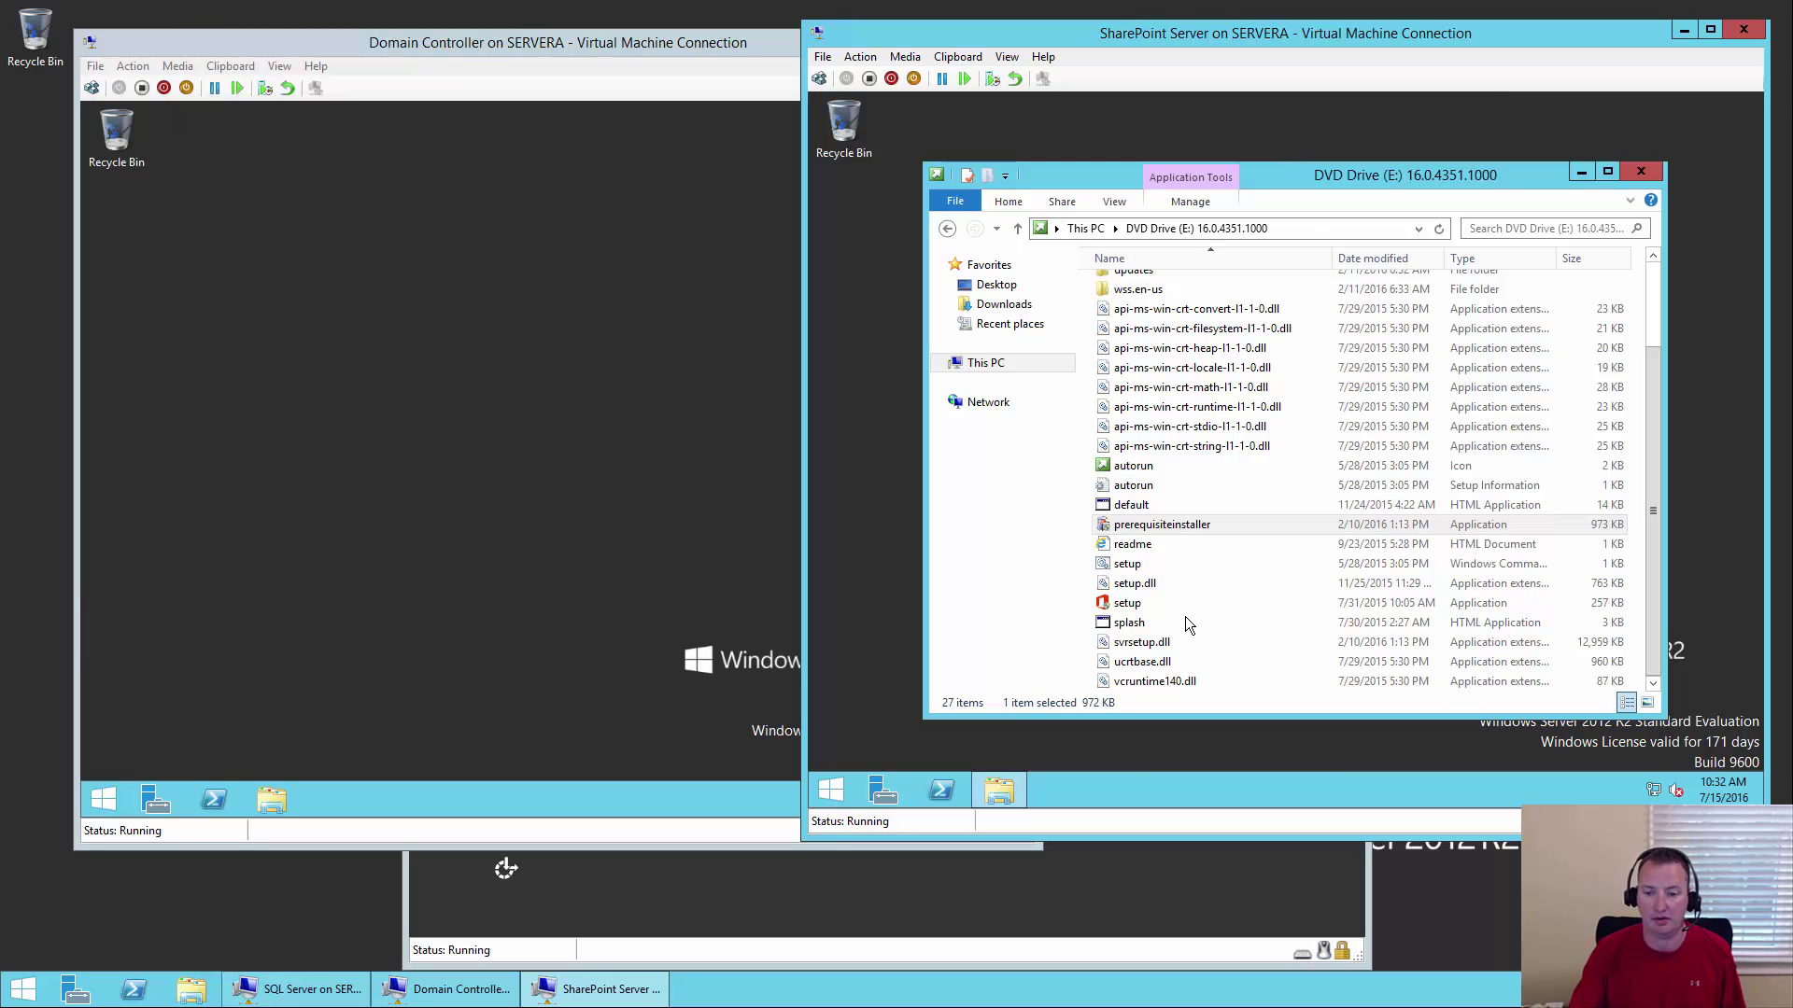
double_click(1126, 606)
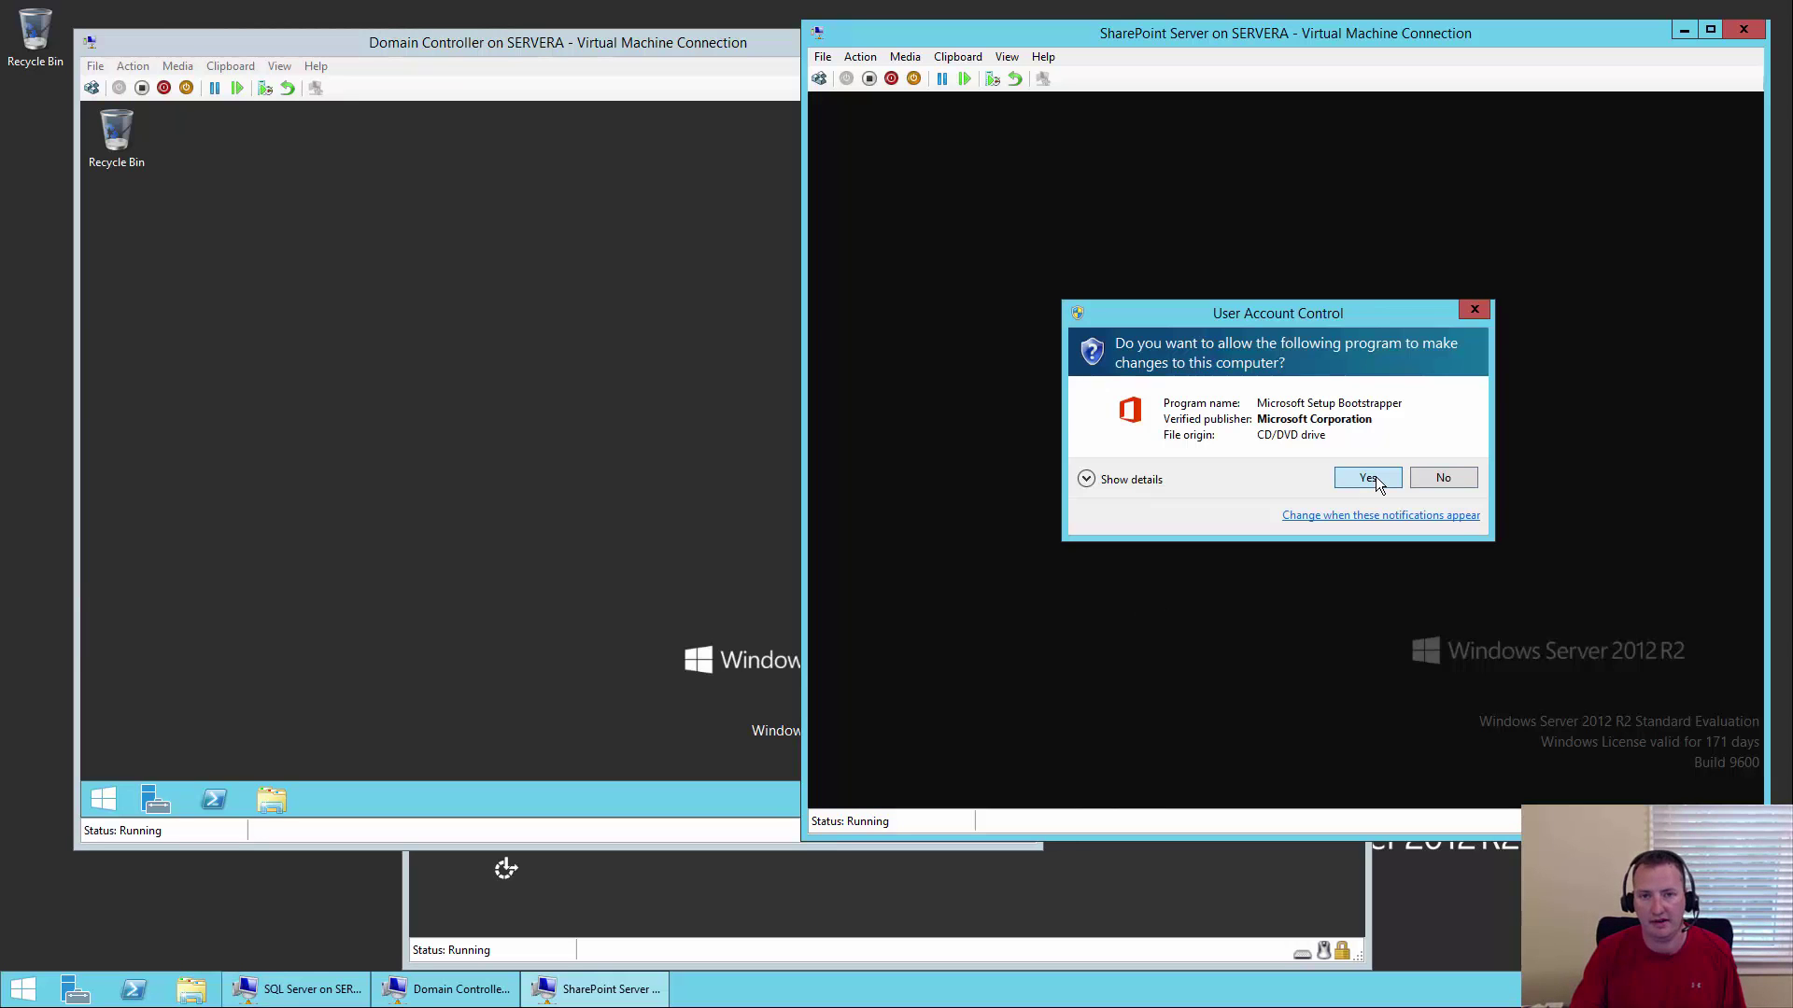
click(1371, 480)
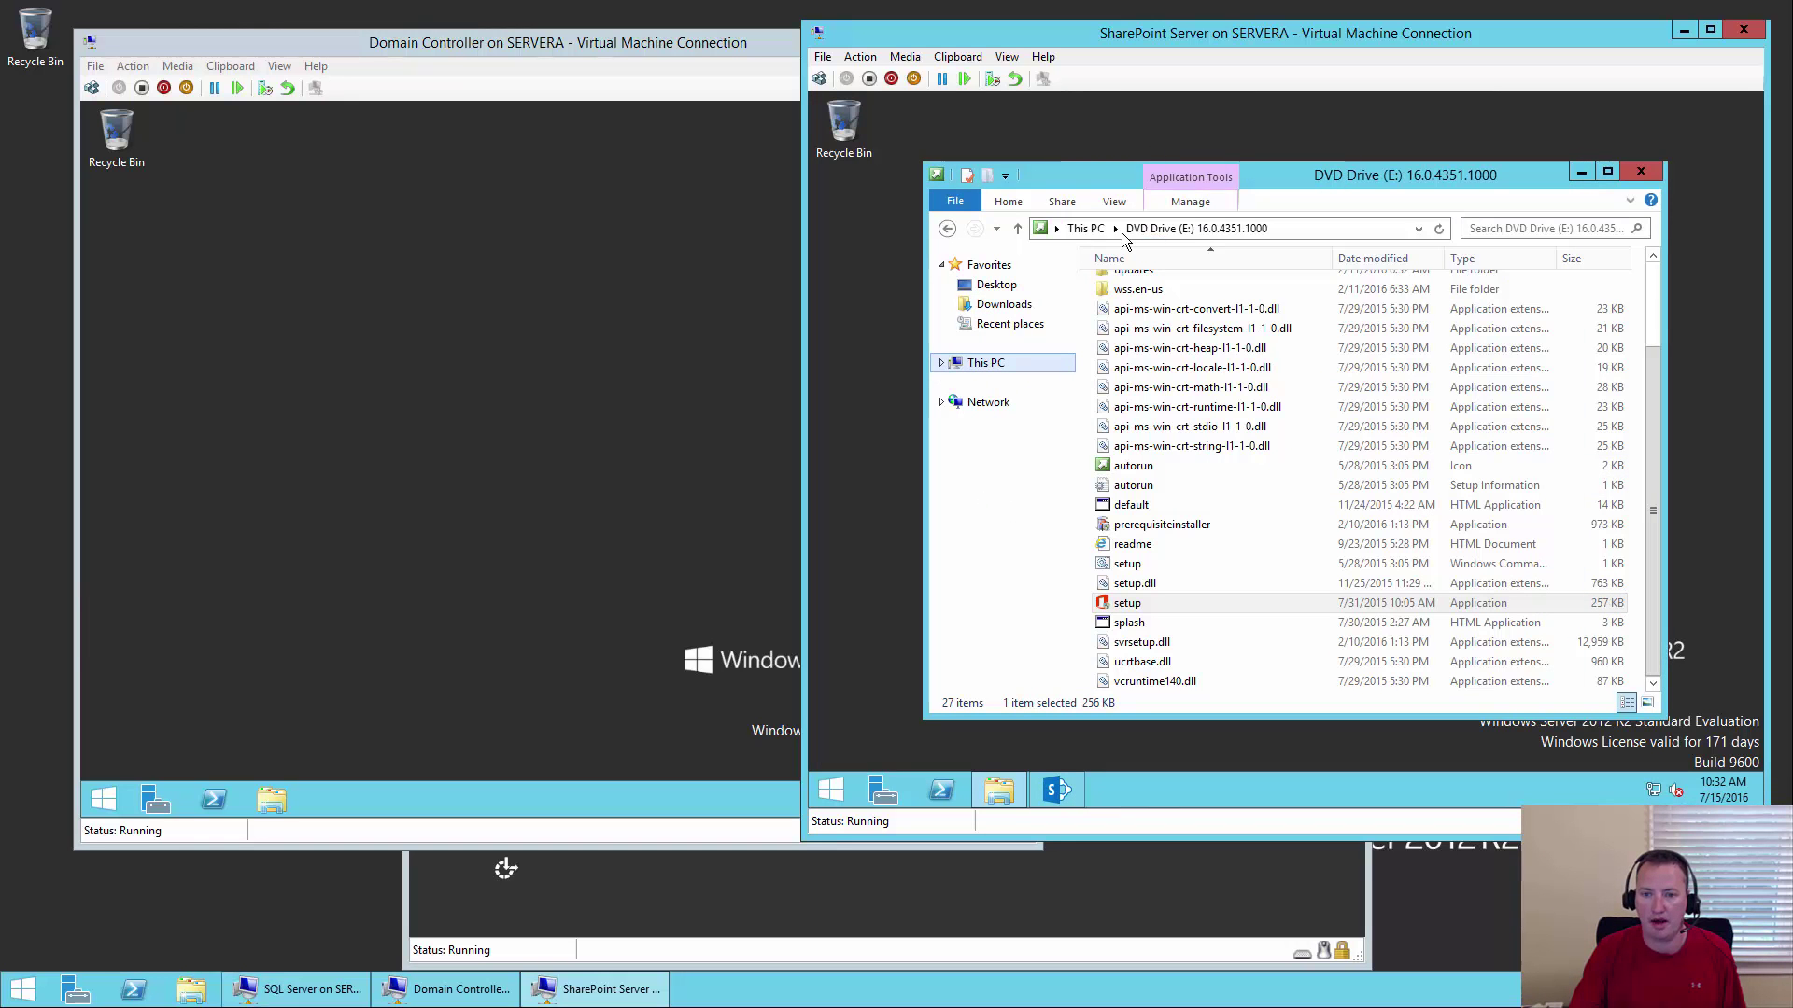
Open C:\Install\Key.txt and copy the trial product key
click(1080, 231)
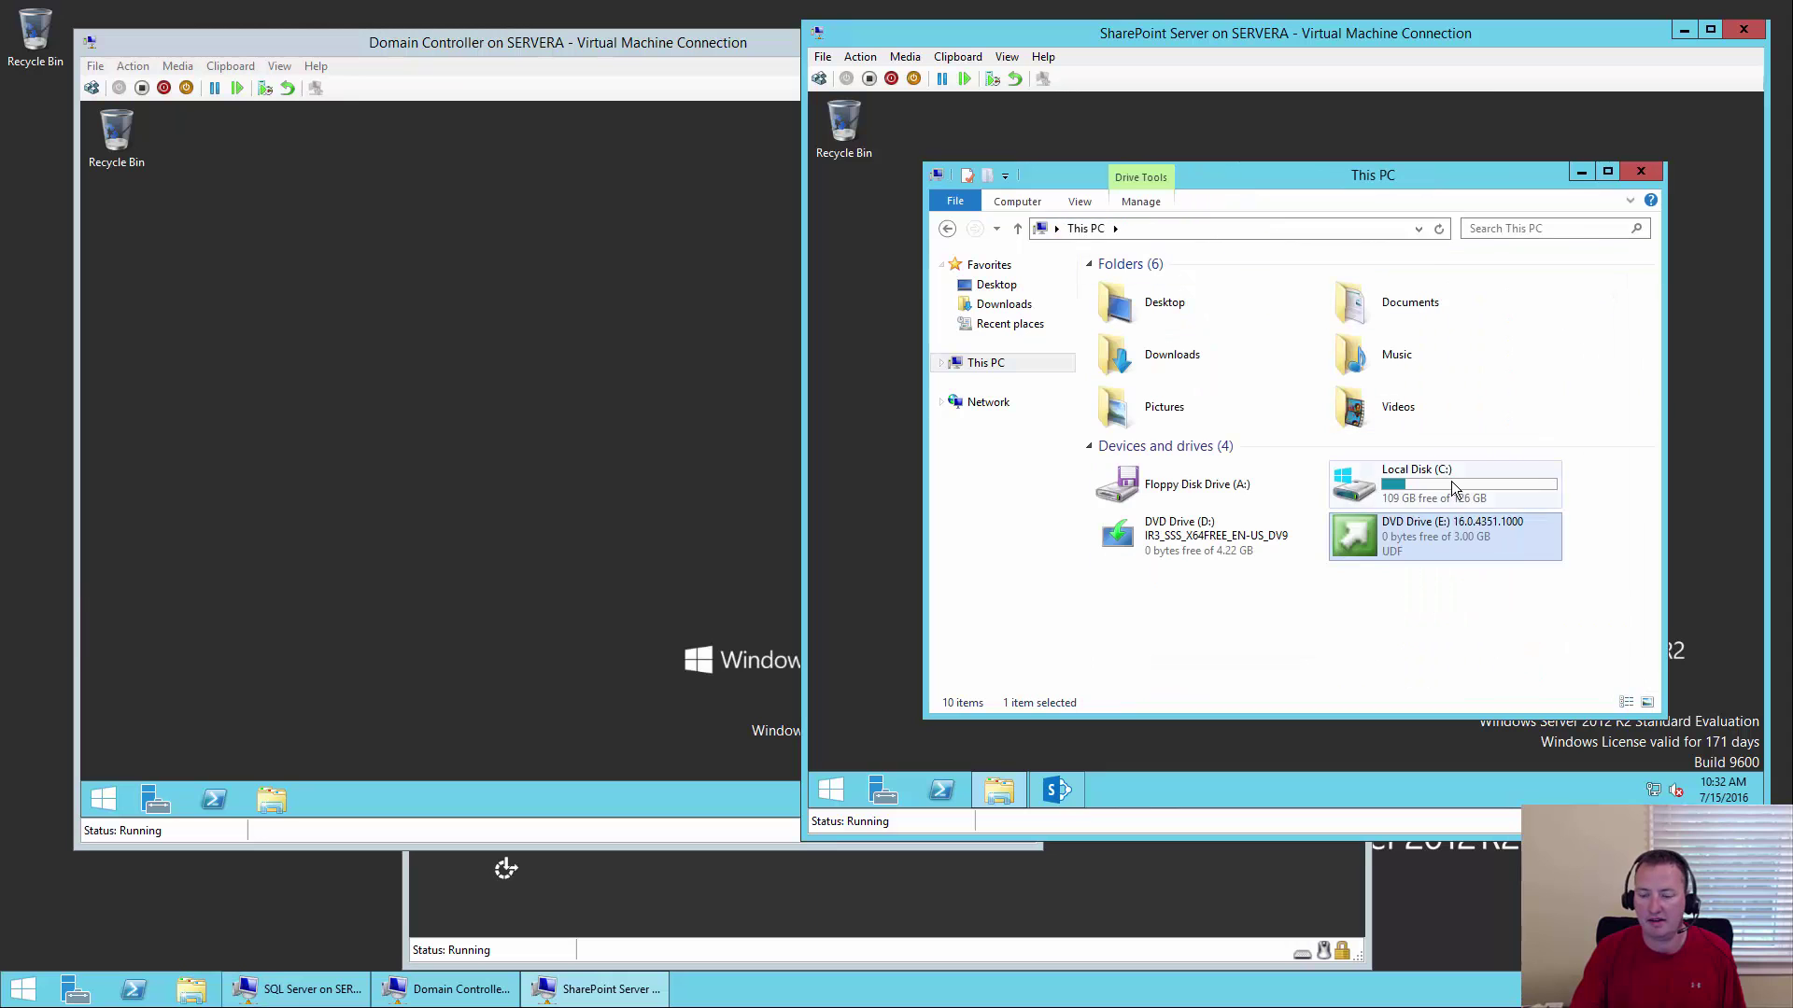
double_click(1449, 480)
double_click(1167, 306)
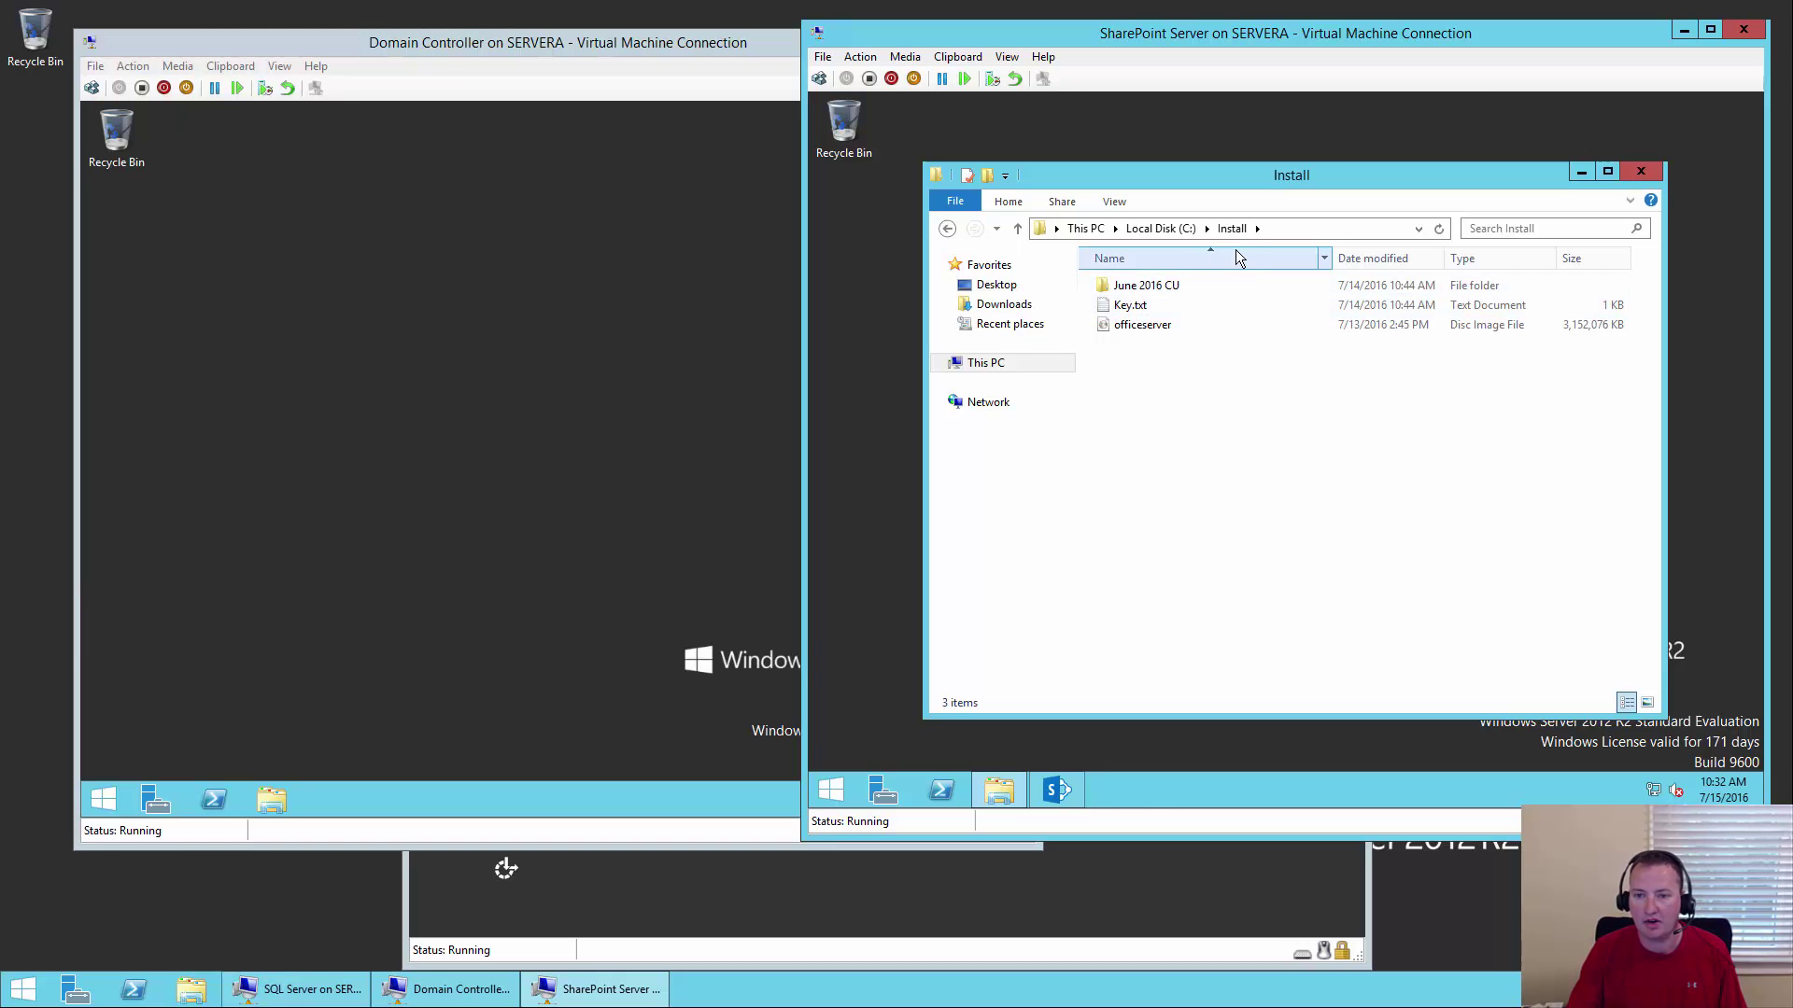
double_click(1131, 306)
click(1119, 242)
key(shift+Left)
key(shift+Left)
key(shift+Left)
key(shift+Left)
key(shift+Left)
key(shift+Left)
key(shift+Left)
key(shift+Left)
key(shift+Left)
key(shift+Left)
key(shift+Left)
key(shift+Left)
key(shift+Left)
key(shift+Left)
key(shift+Left)
key(shift+Left)
key(shift+Left)
key(shift+Left)
key(shift+Left)
key(shift+Left)
key(shift+Left)
key(shift+Left)
key(shift+Left)
key(shift+Left)
key(shift+Left)
key(shift+Left)
key(shift+Left)
key(shift+Left)
key(shift+Left)
key(ctrl+c)
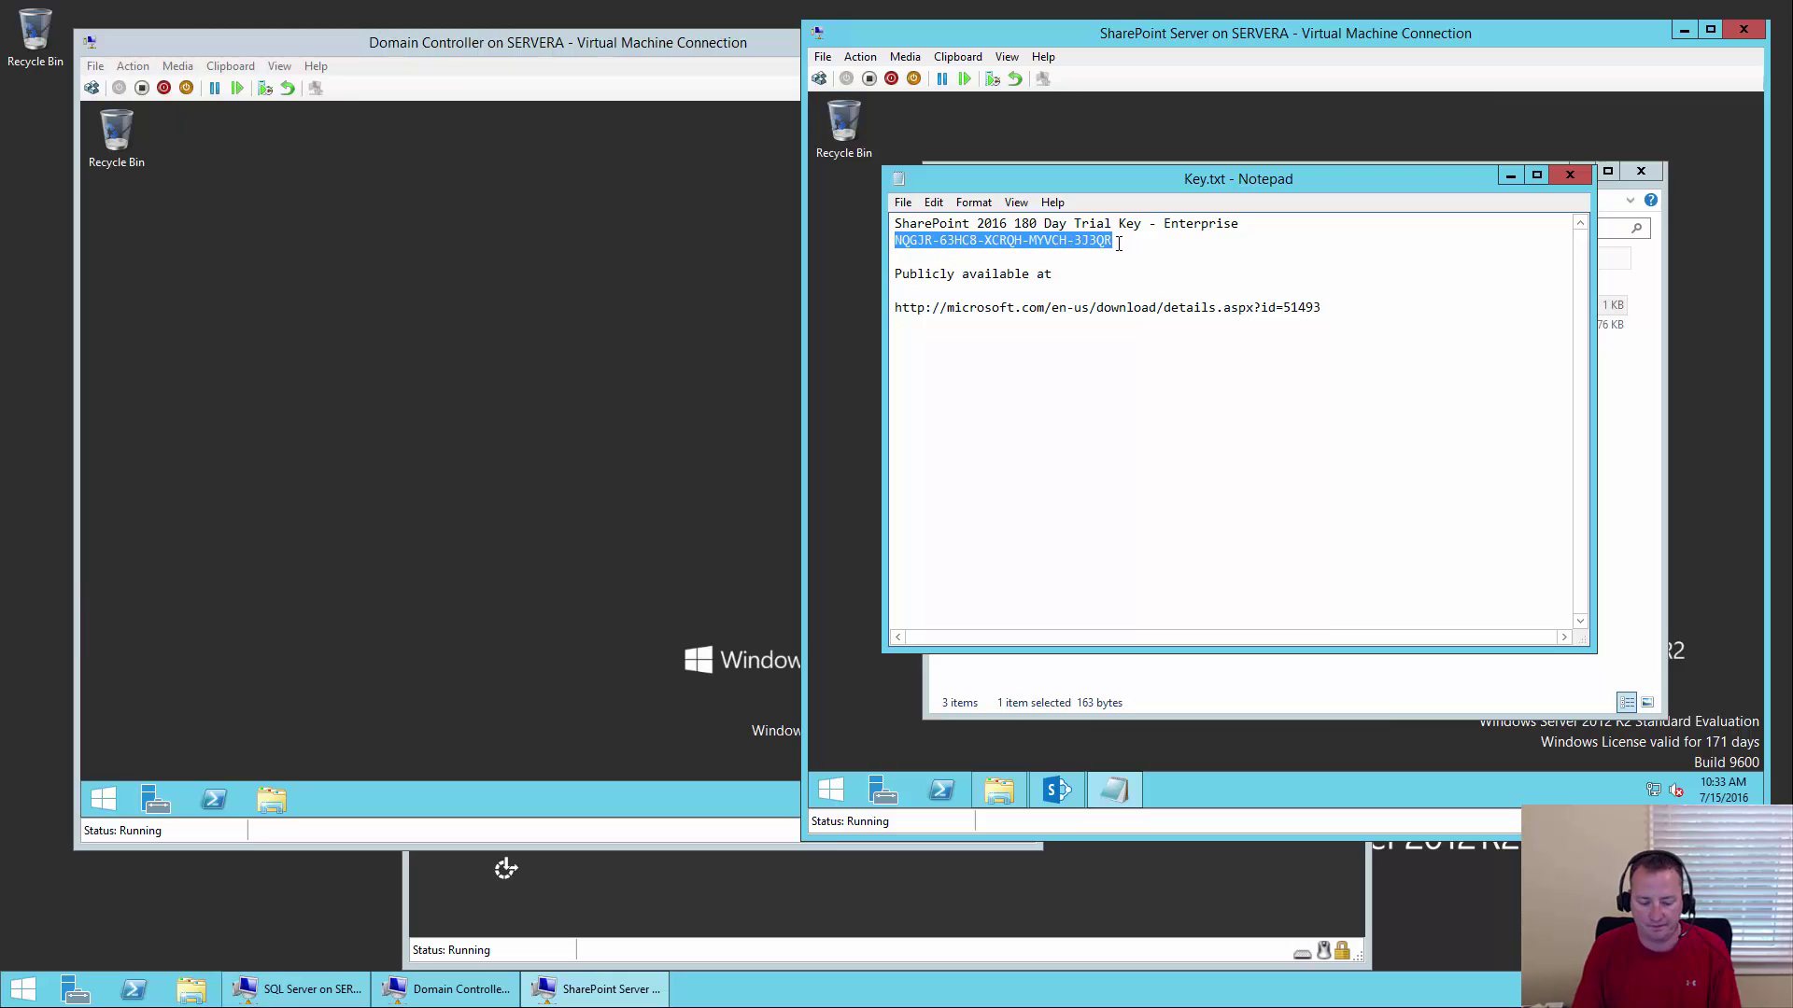
Close File Explorer and Key.txt, leaving SharePoint setup waiting for the product key
click(1083, 792)
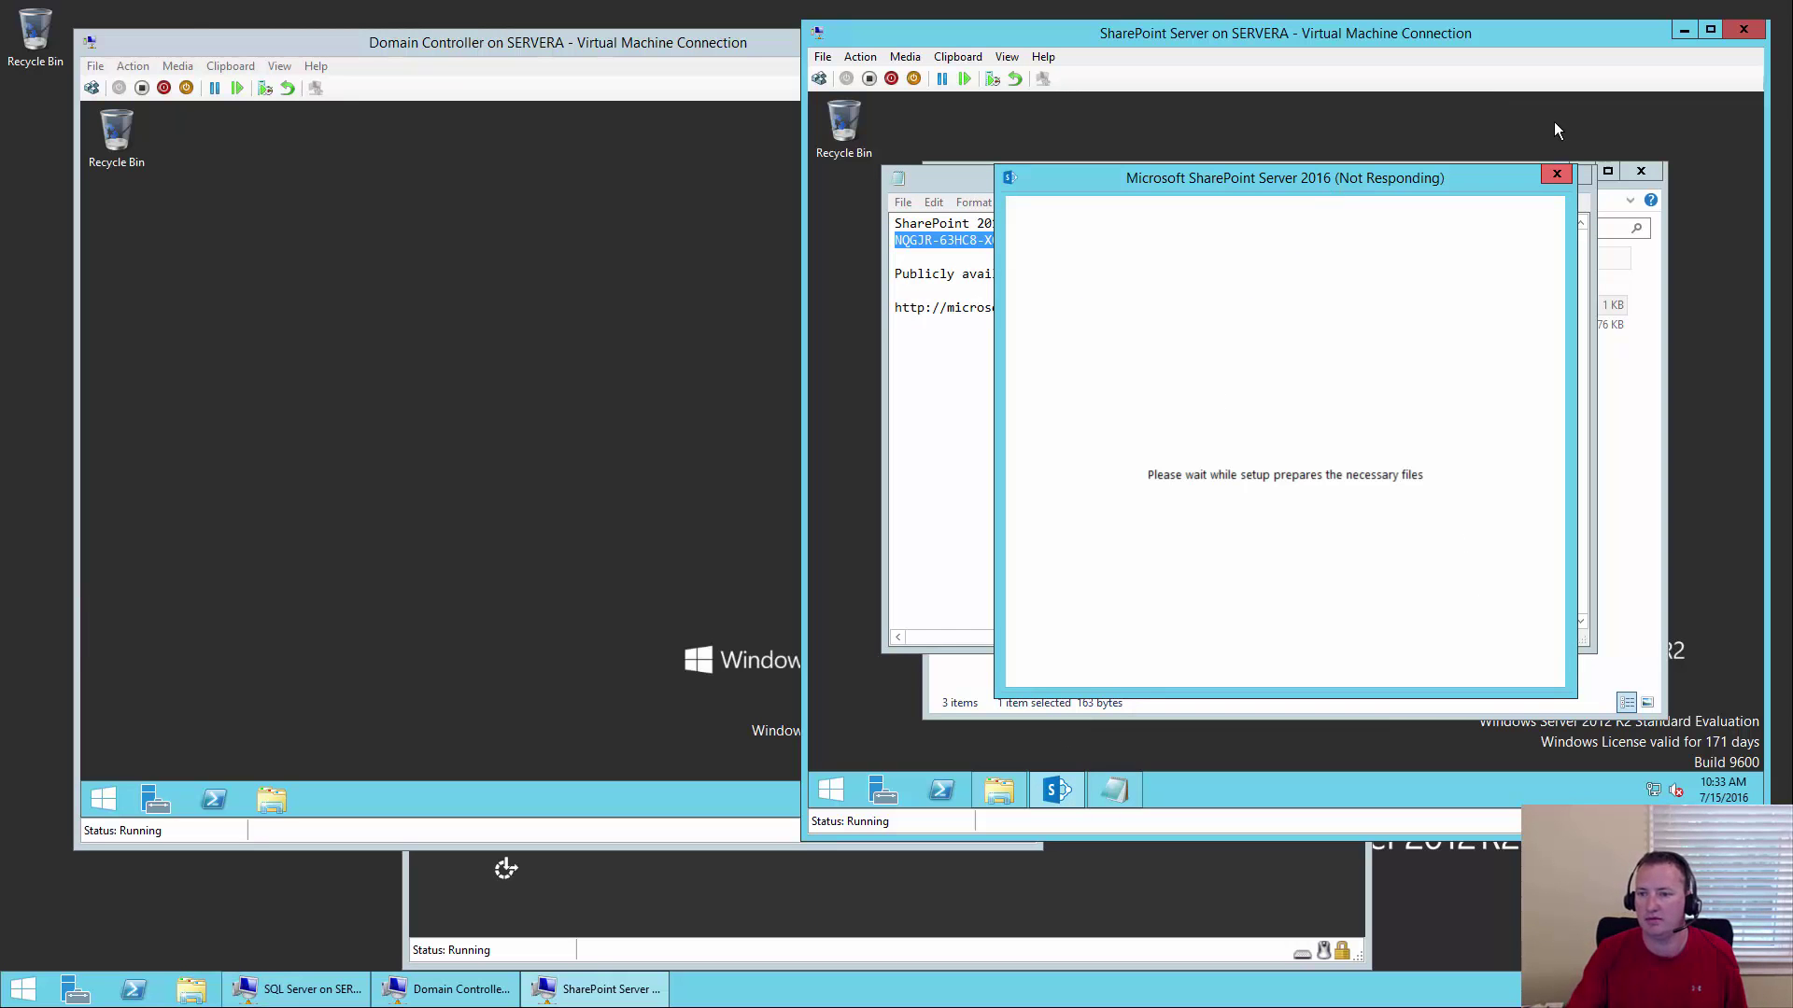
click(1639, 173)
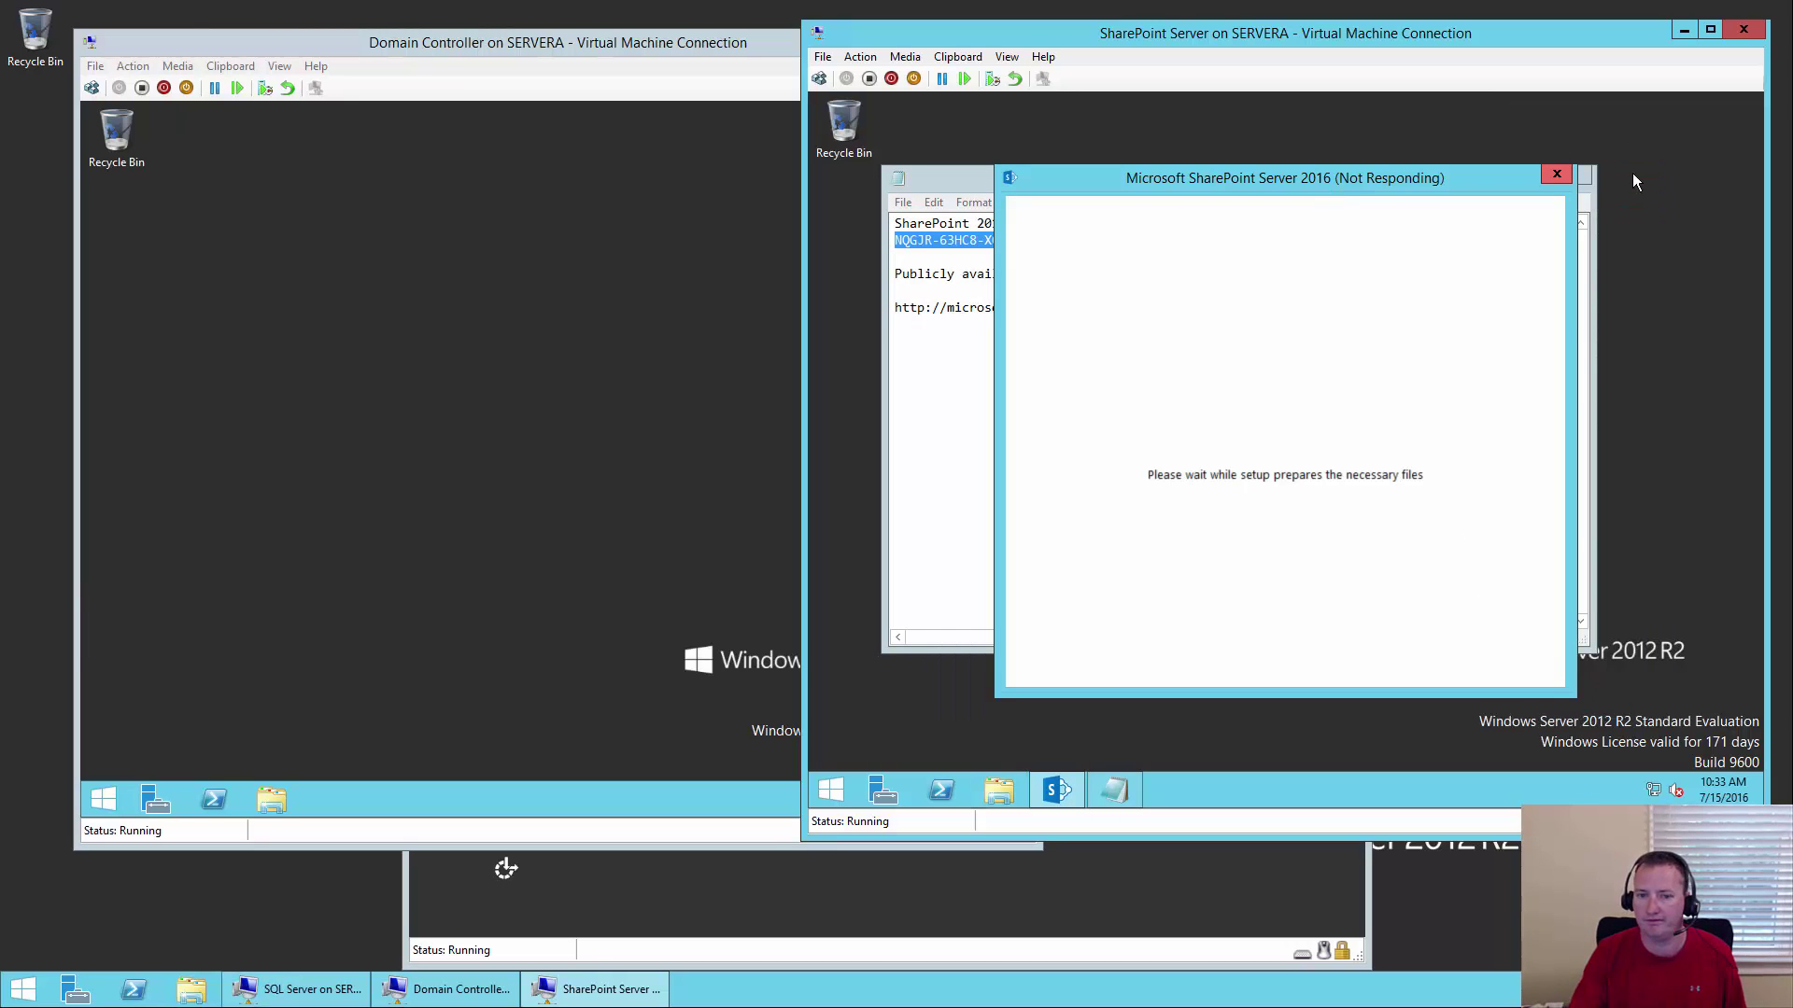
click(954, 180)
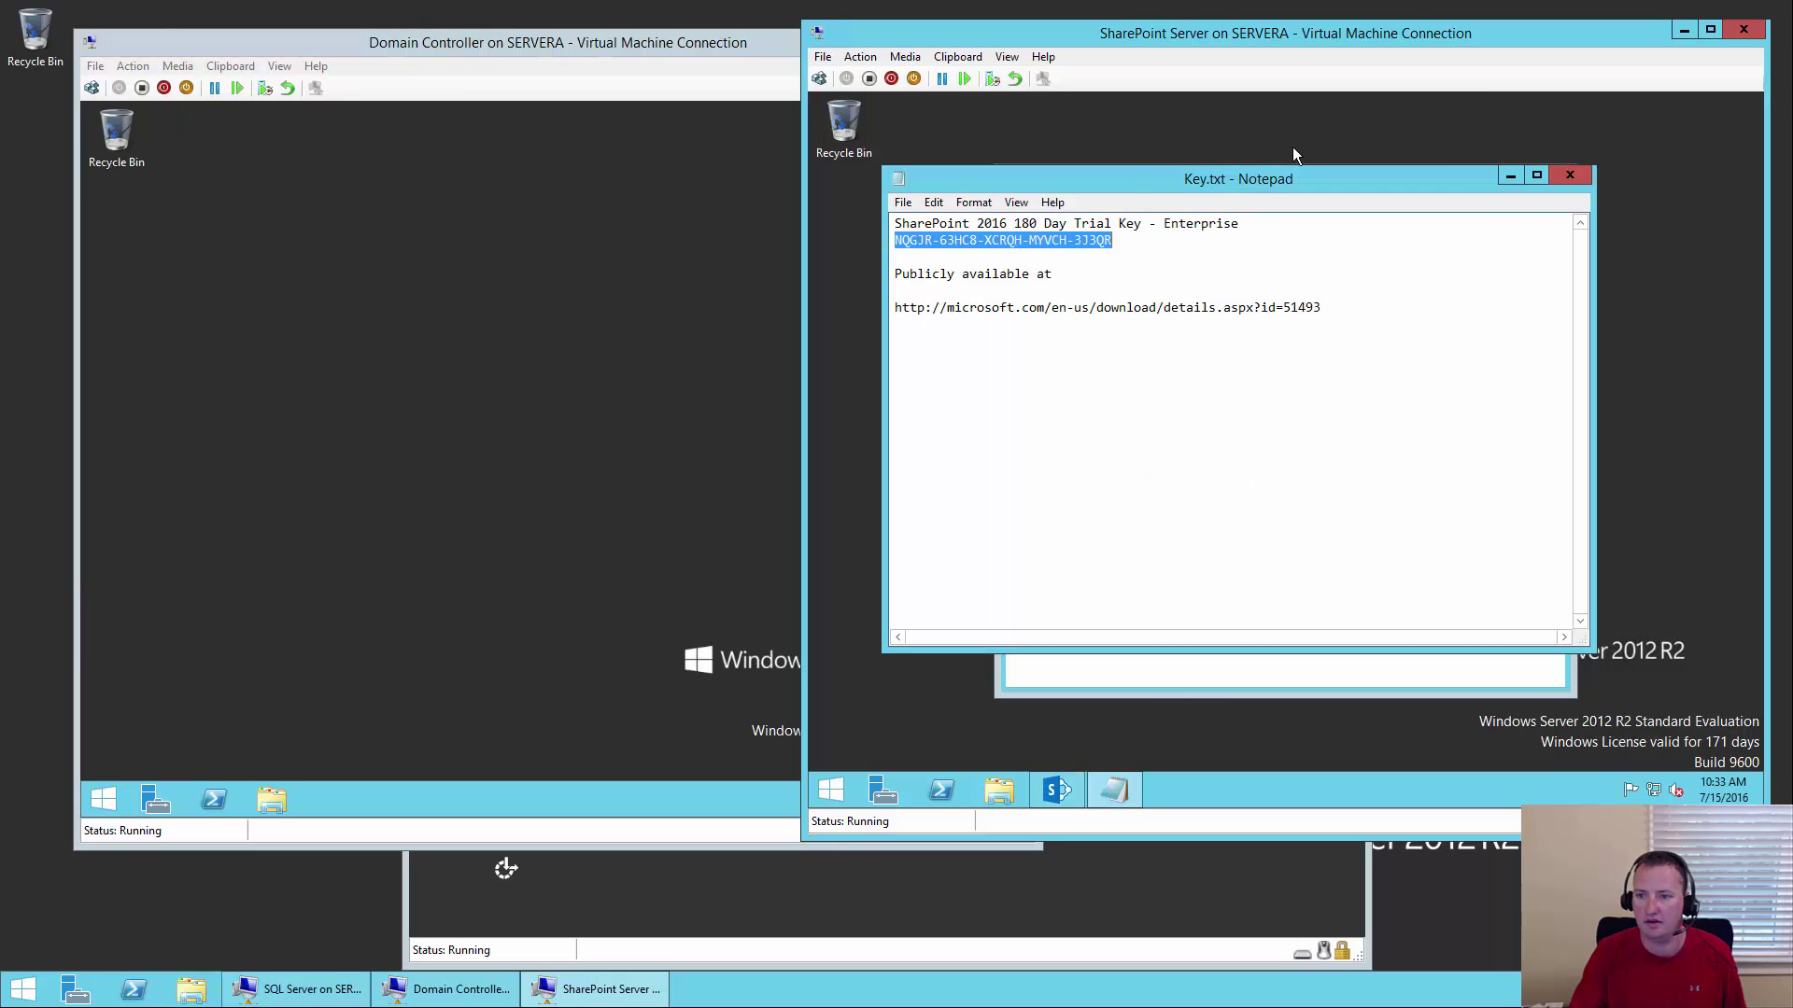
click(1571, 178)
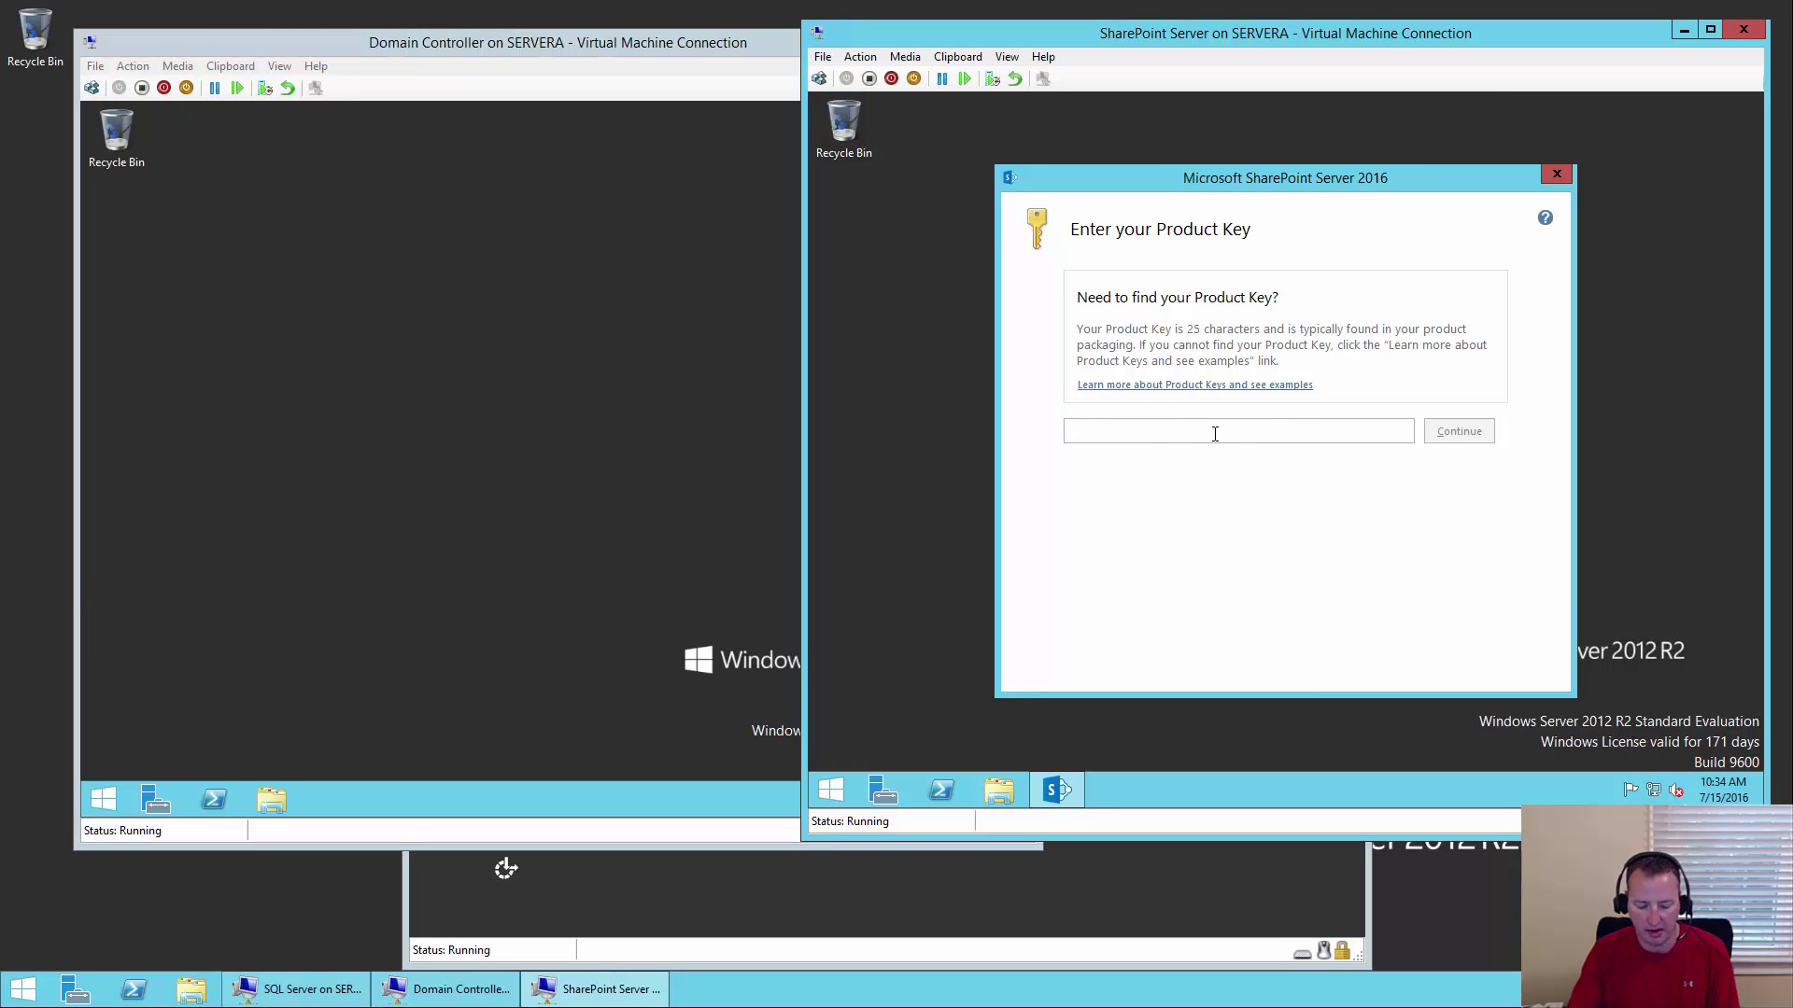
Paste the trial product key, then accept the SharePoint license agreement and continue
key(ctrl+v)
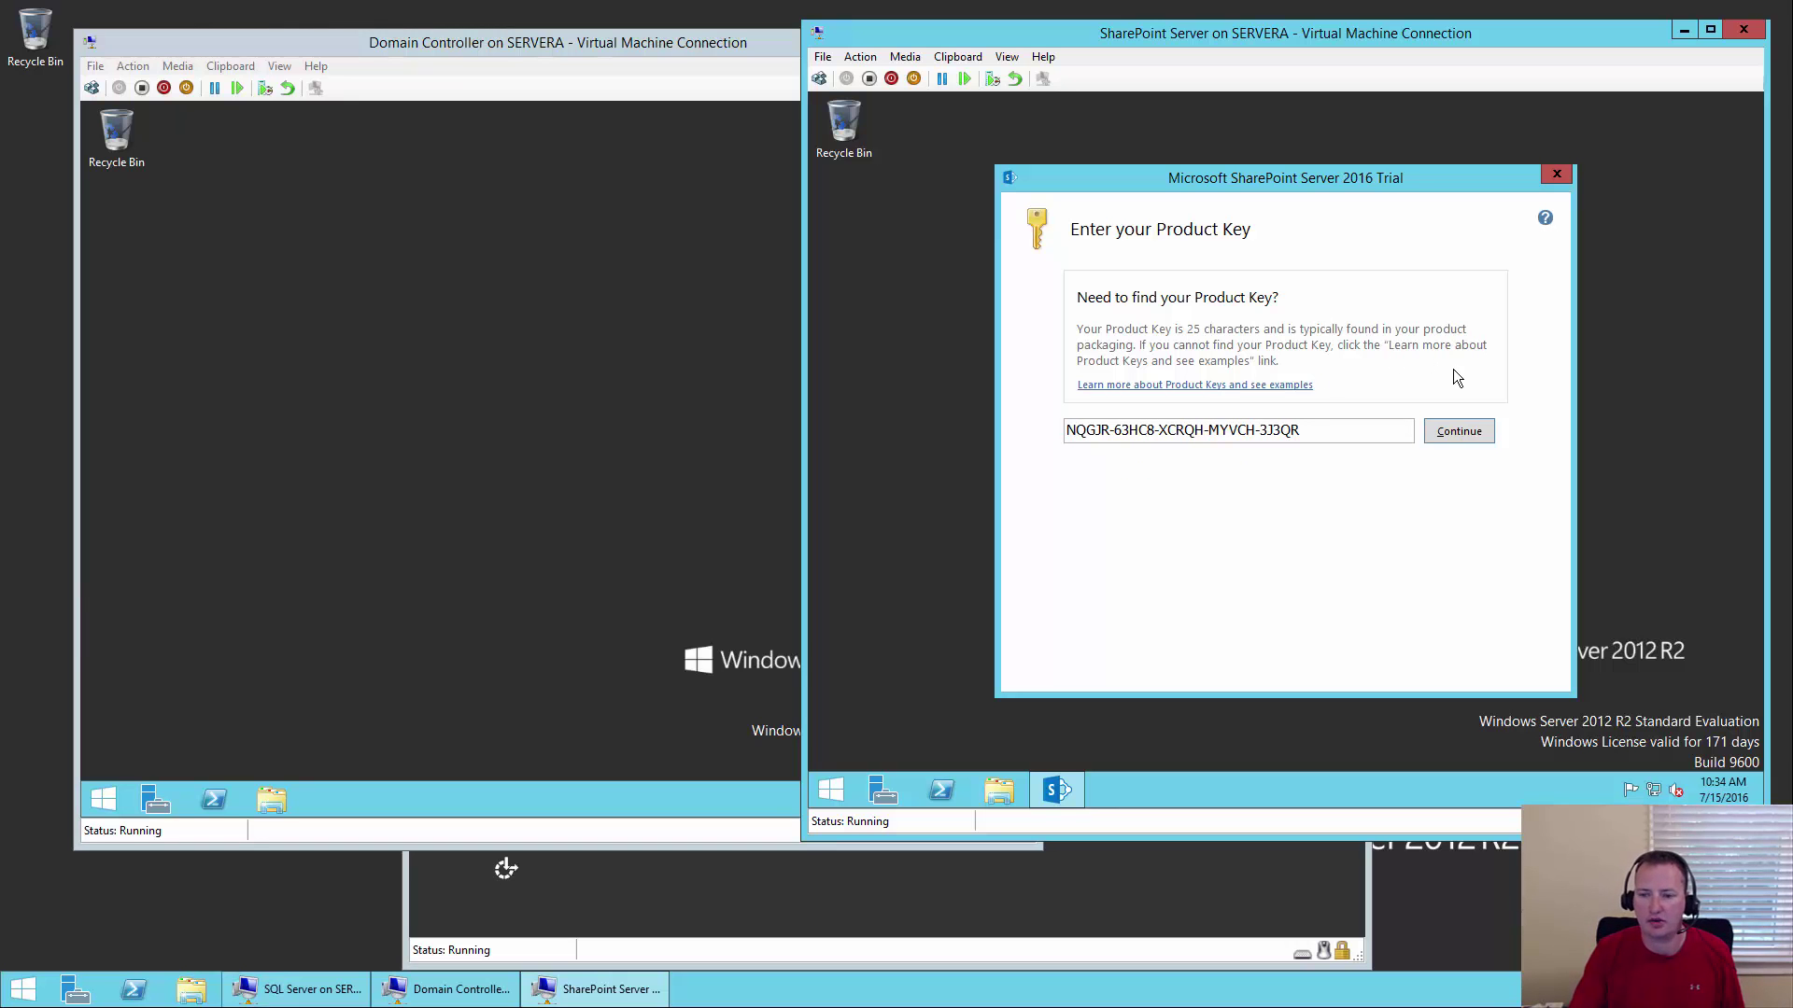
click(1469, 435)
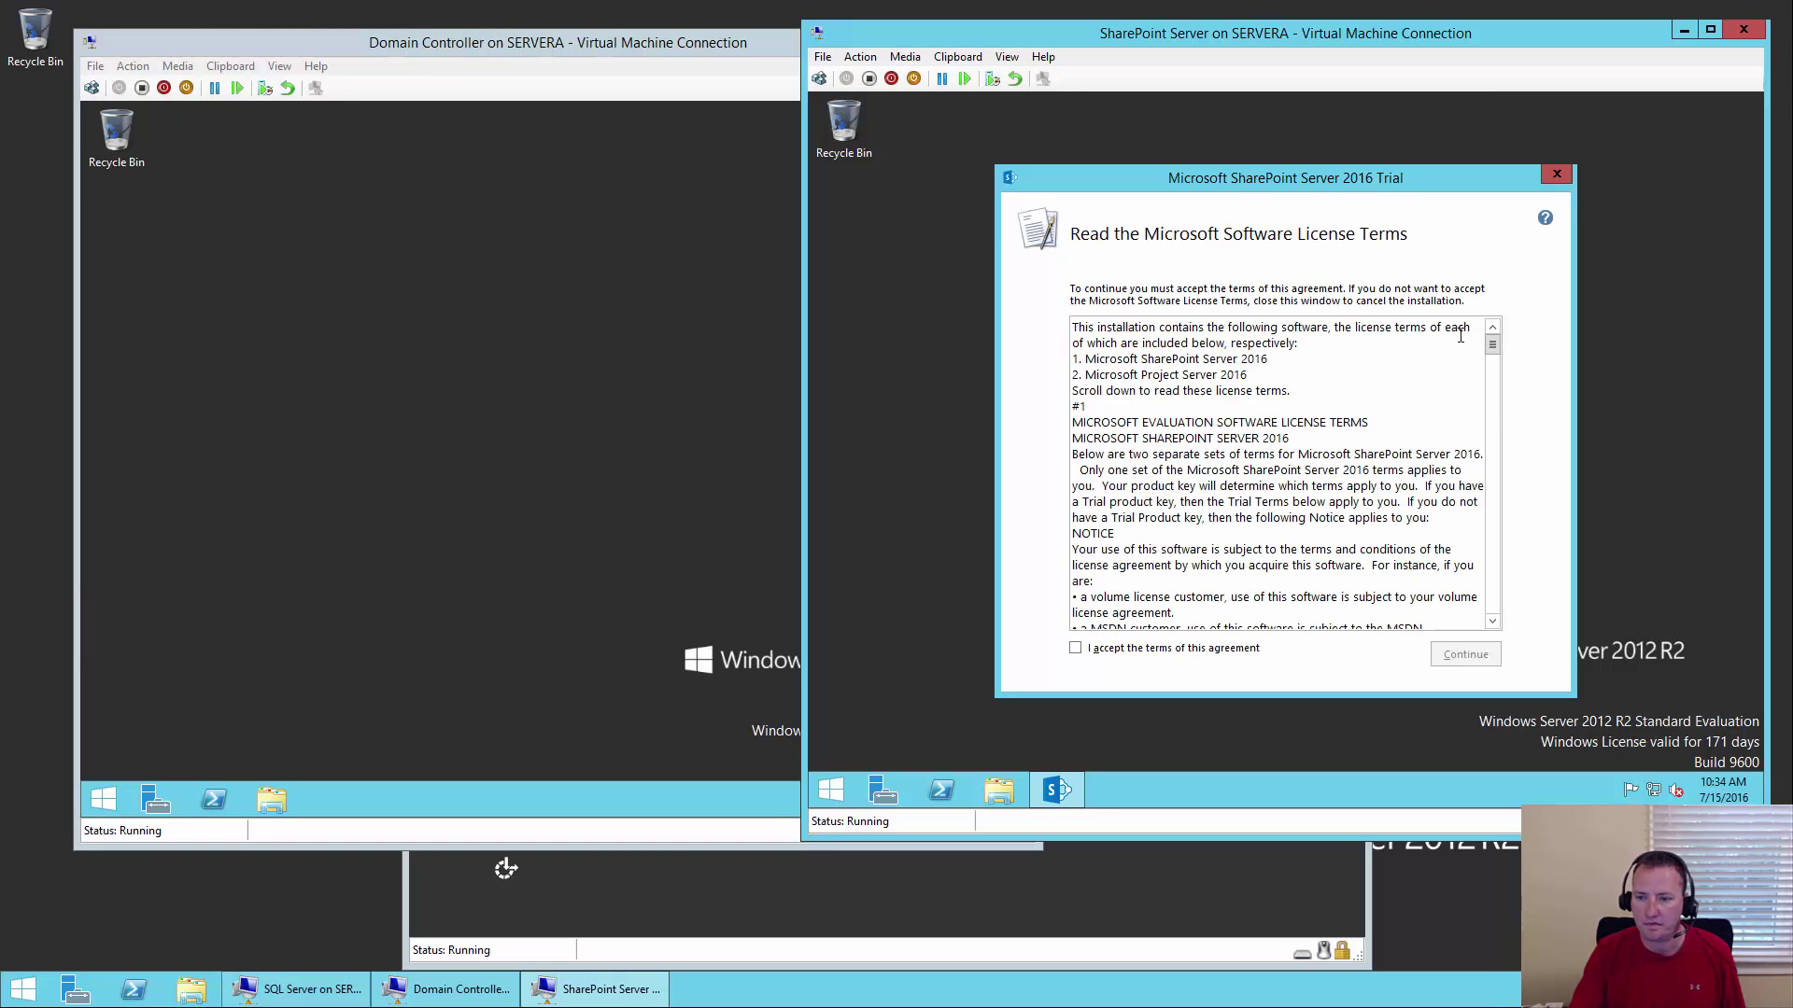
drag(1497, 347, 1511, 619)
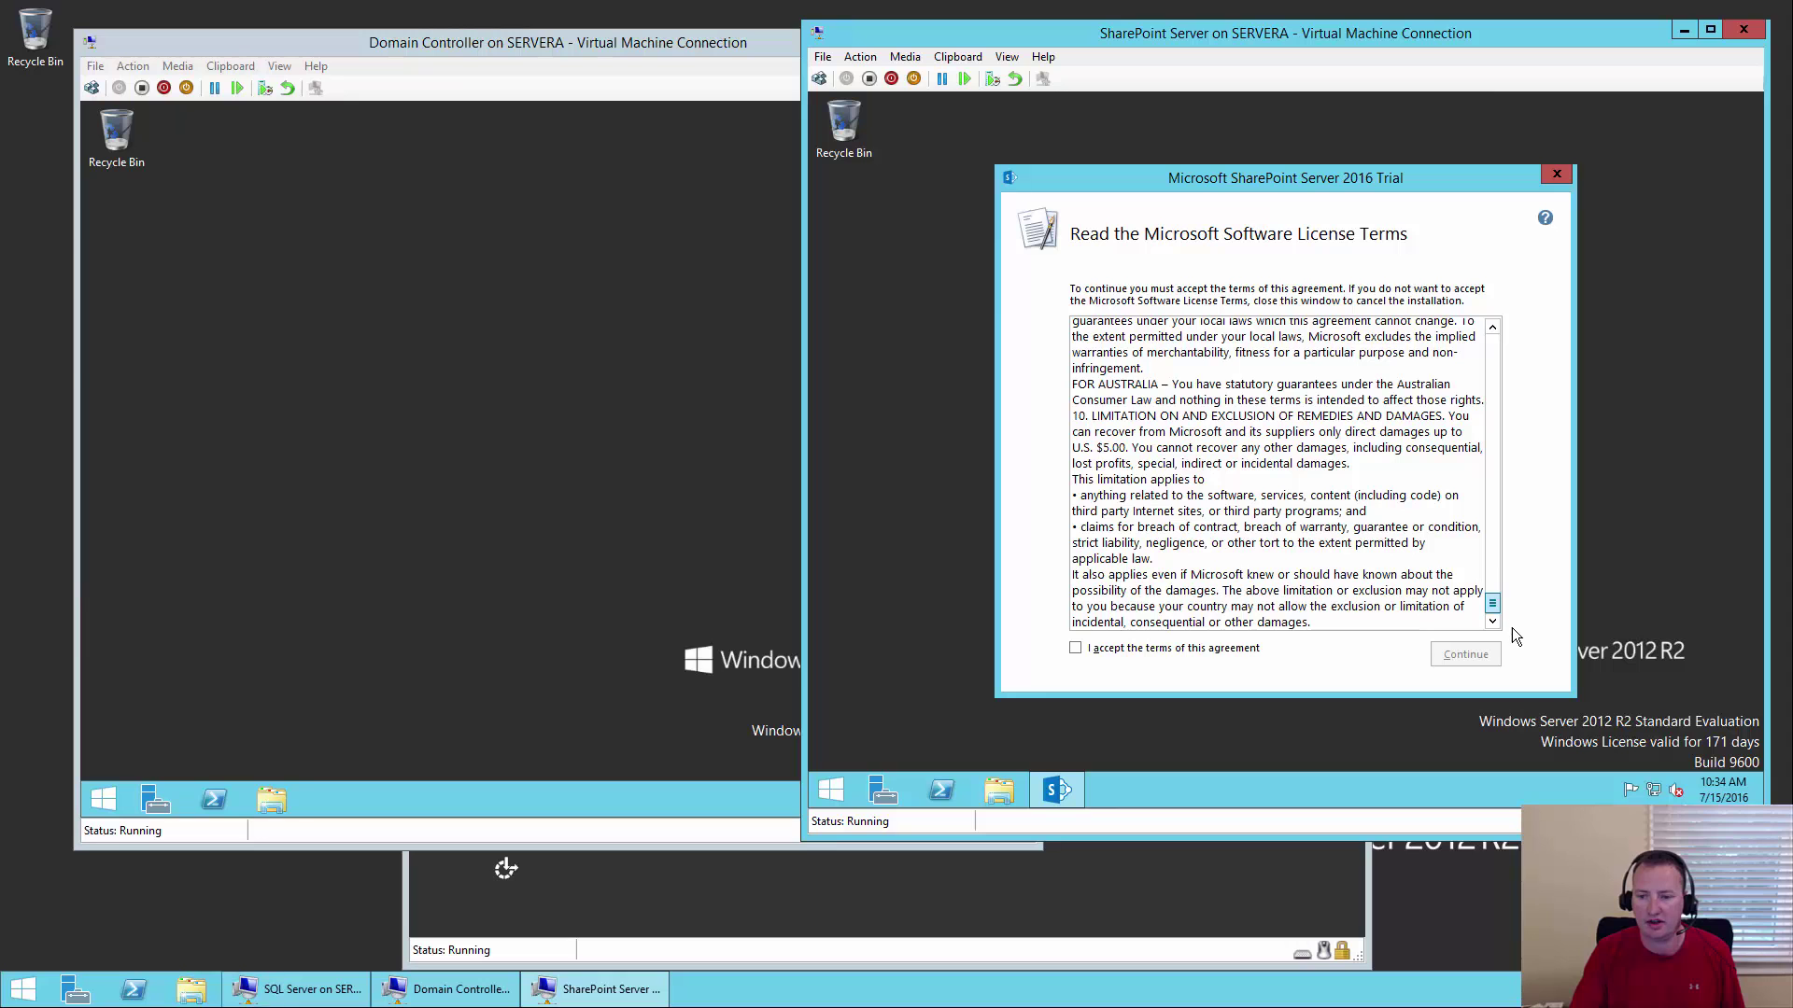
click(1075, 648)
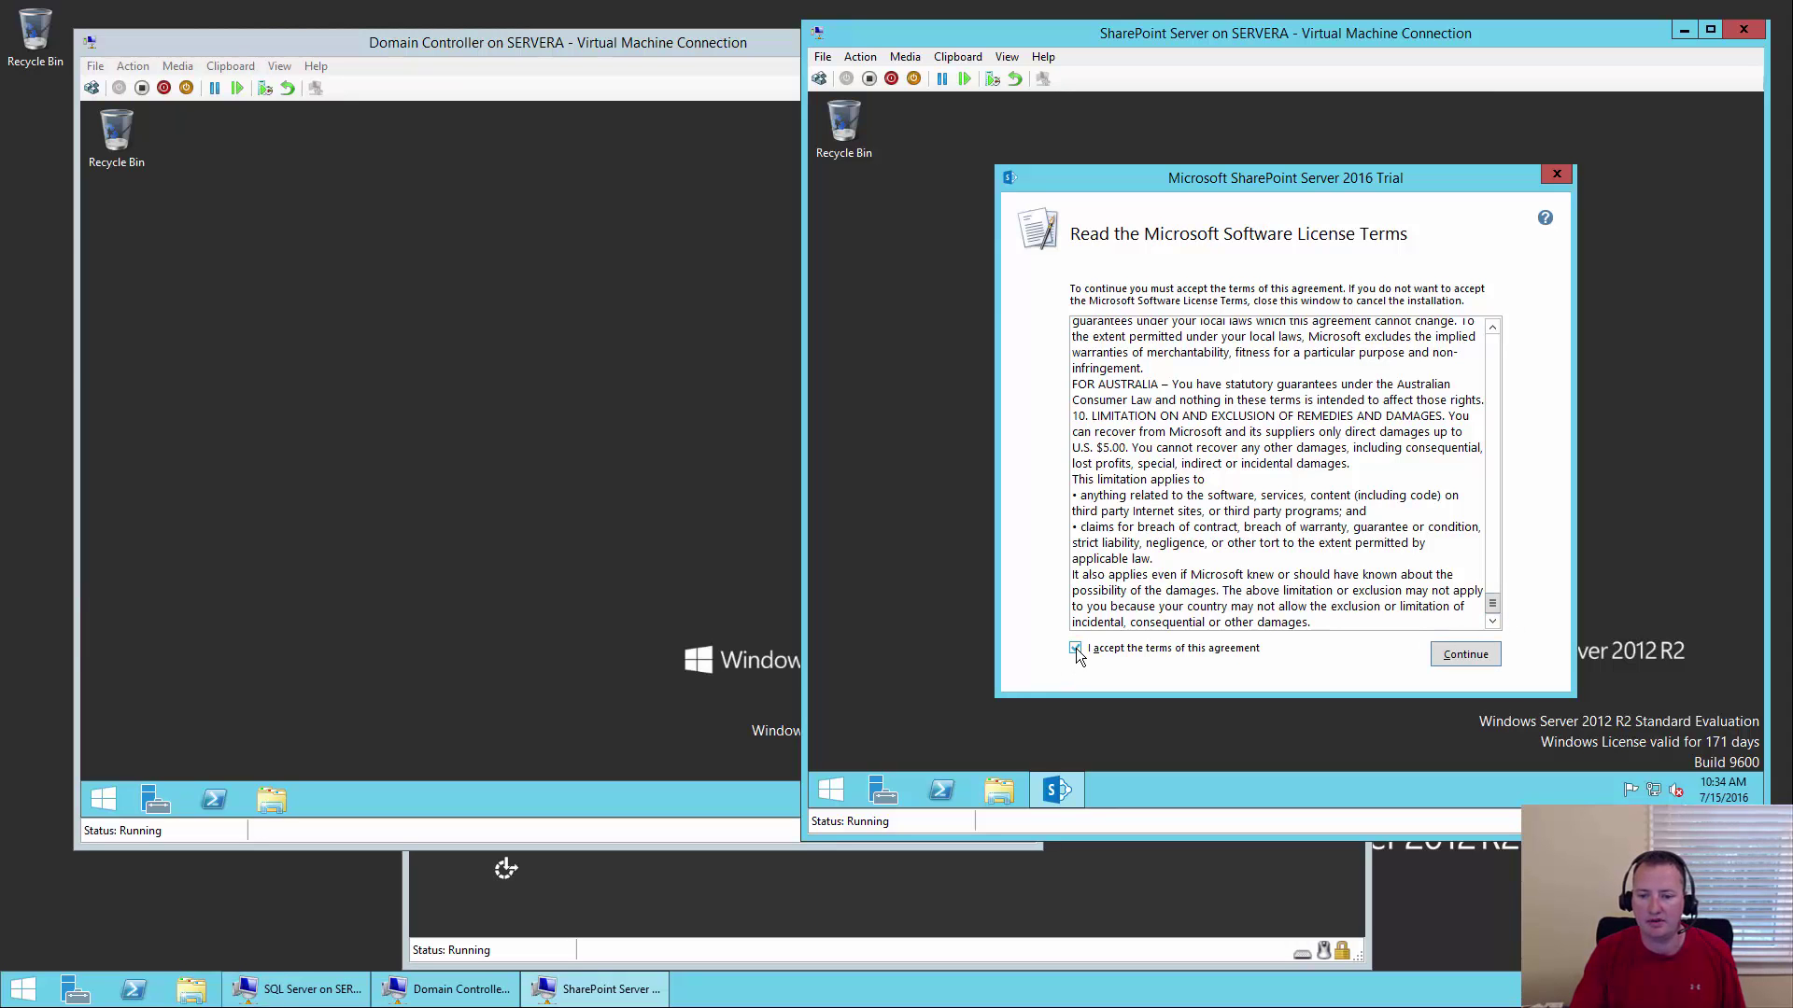
click(1480, 662)
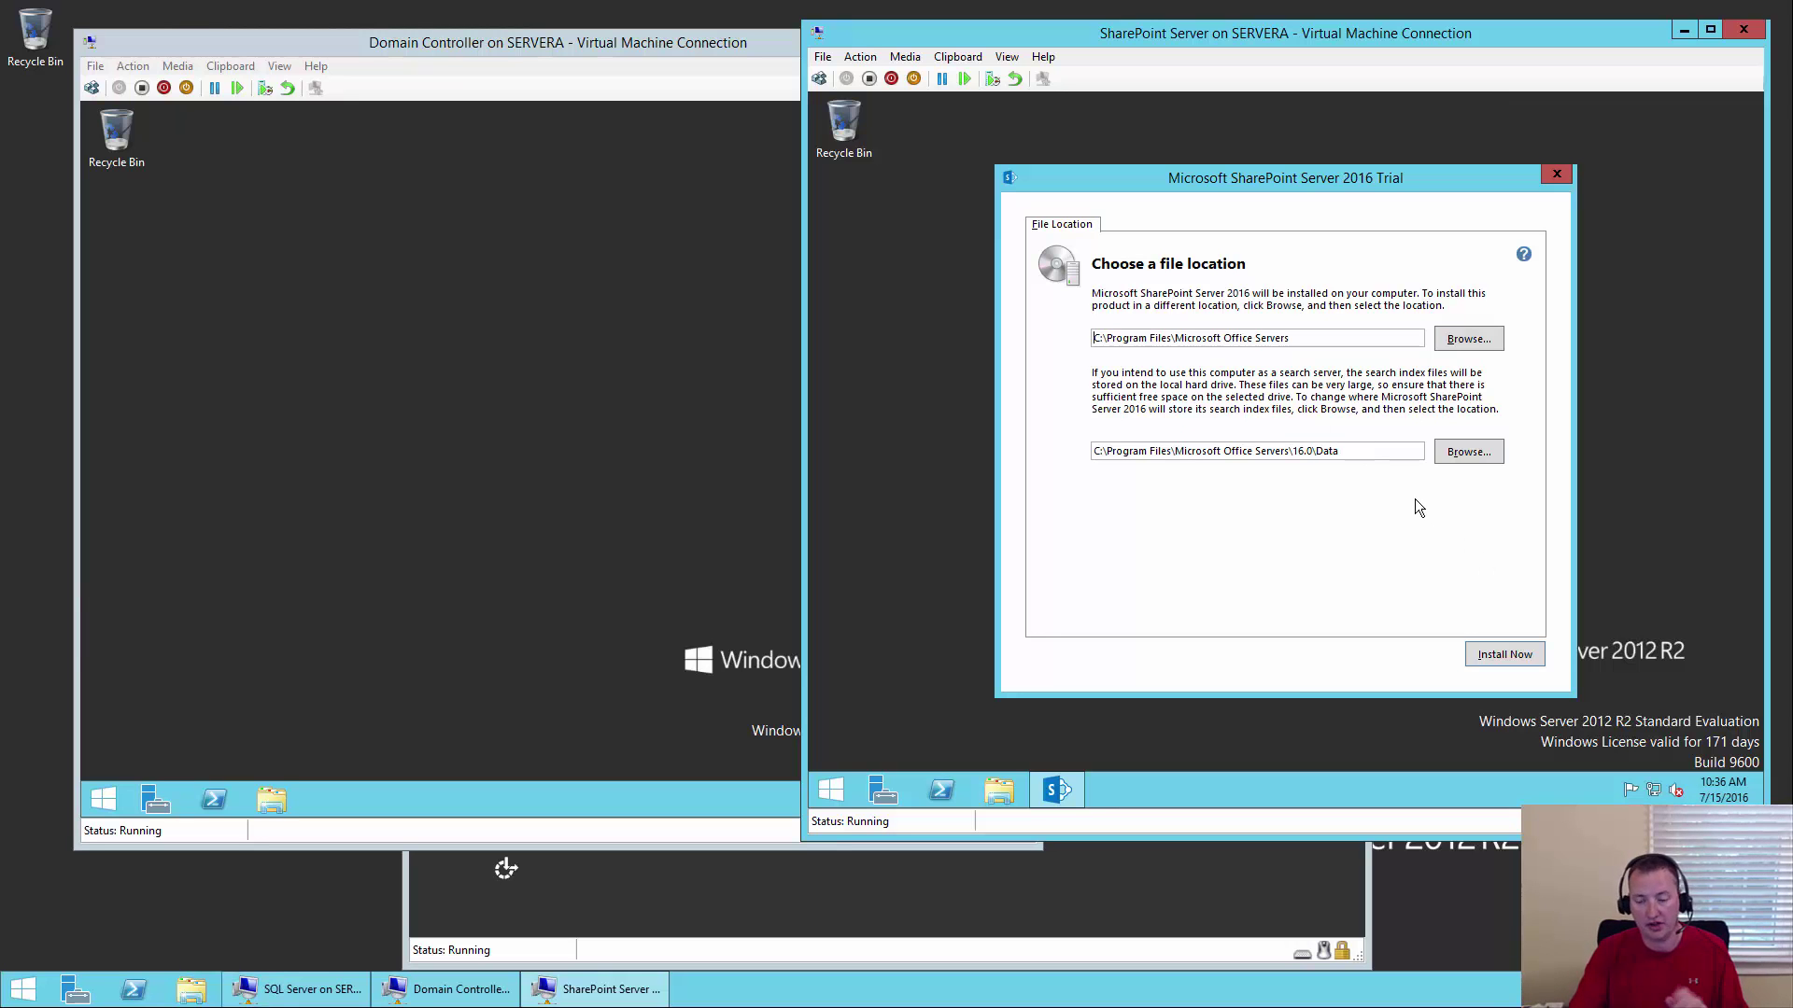
Install SharePoint Server 2016 Trial to the default C:\Program Files\Microsoft Office Servers paths
click(1529, 661)
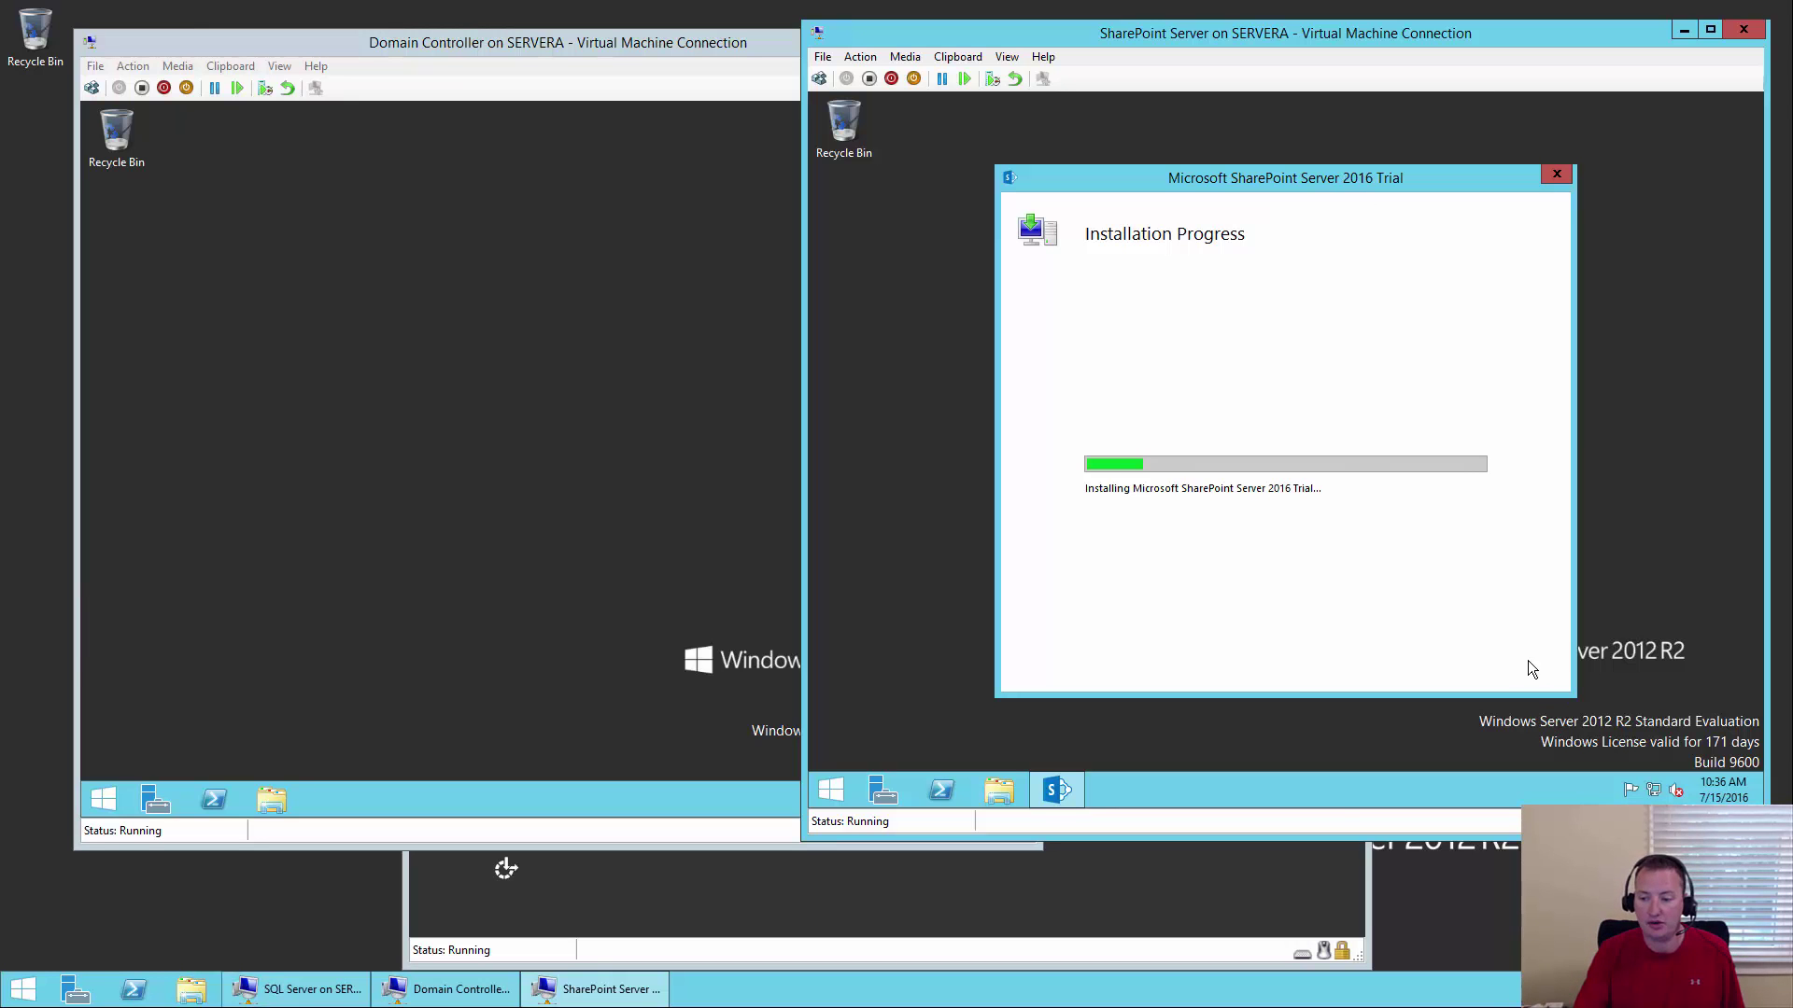
mouse_move(299, 989)
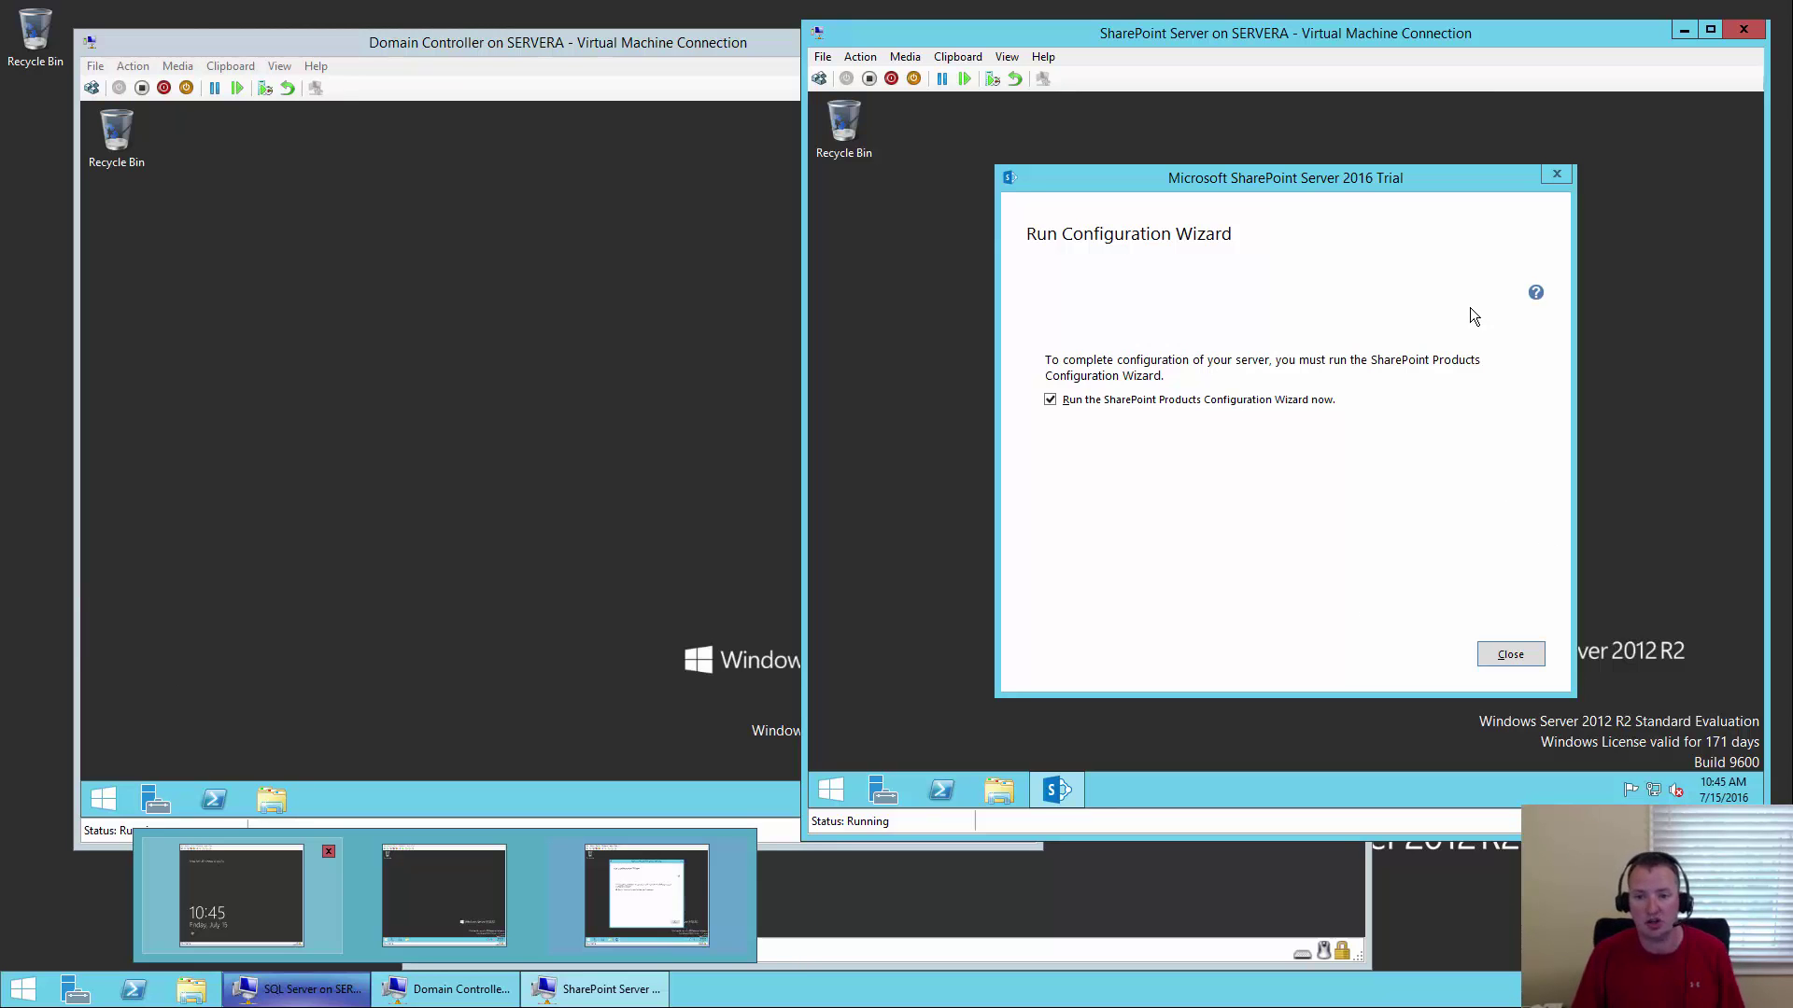
Untick 'Run the SharePoint Products Configuration Wizard now' and close the completed setup
click(1051, 400)
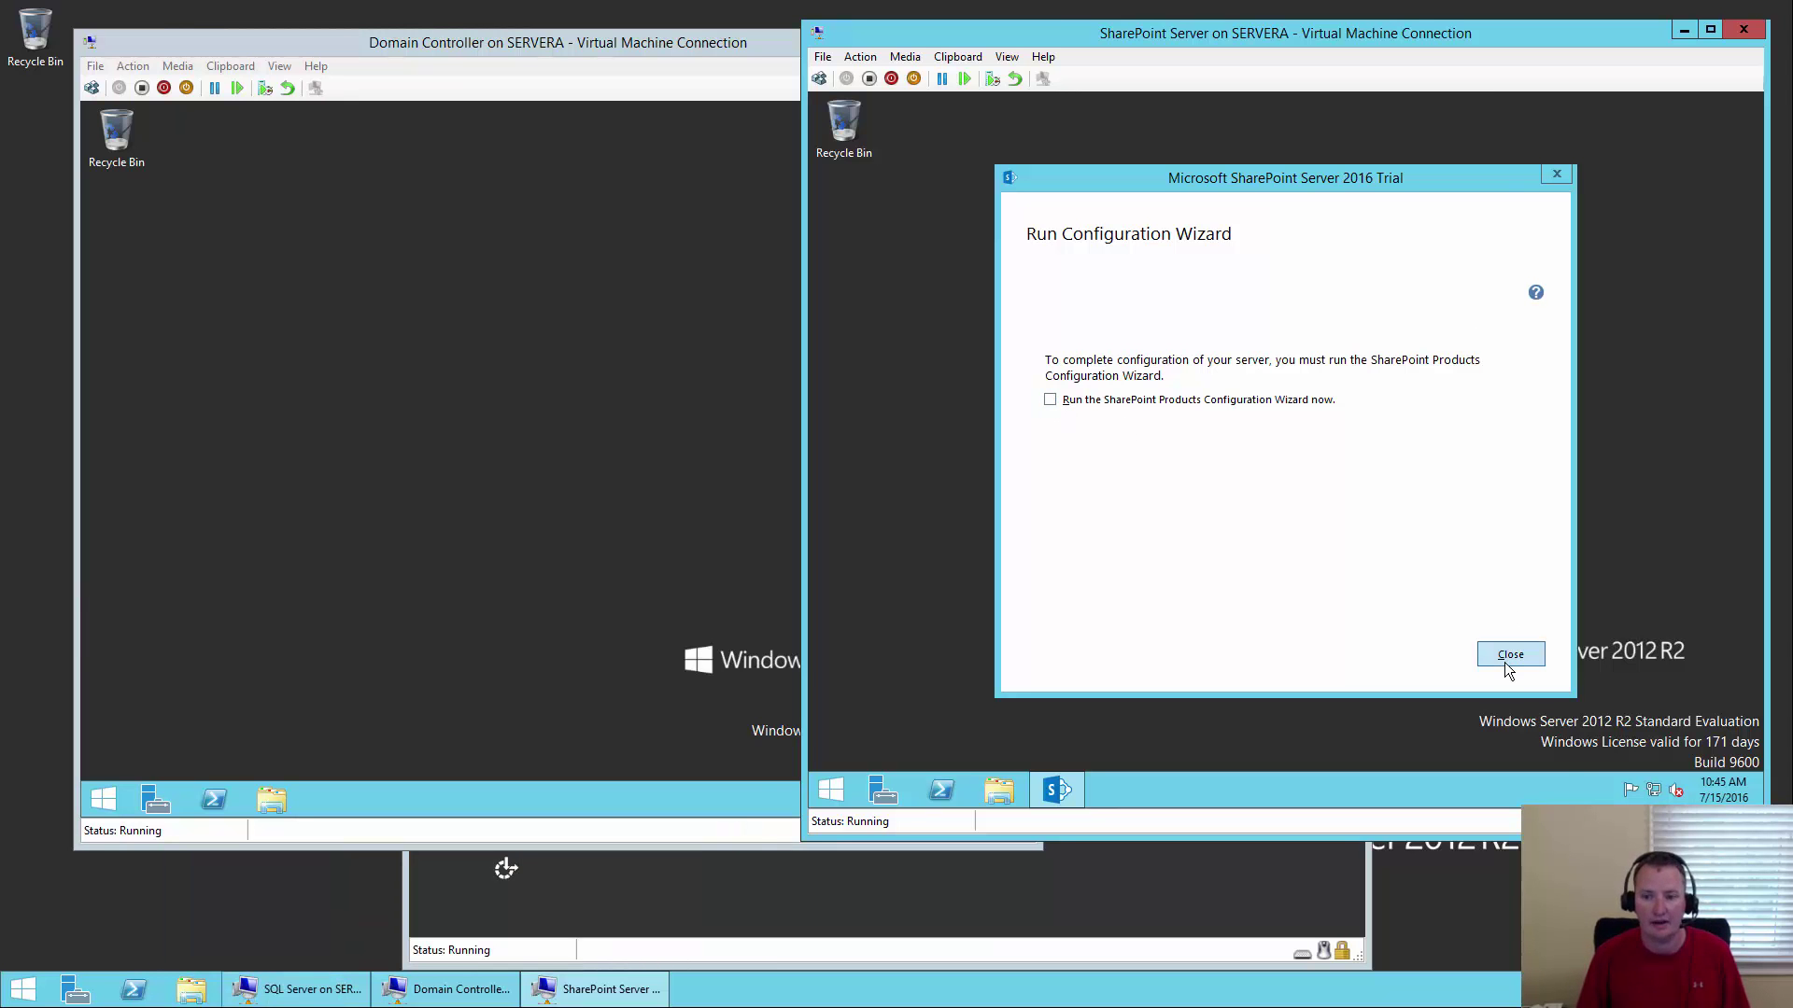
click(1509, 655)
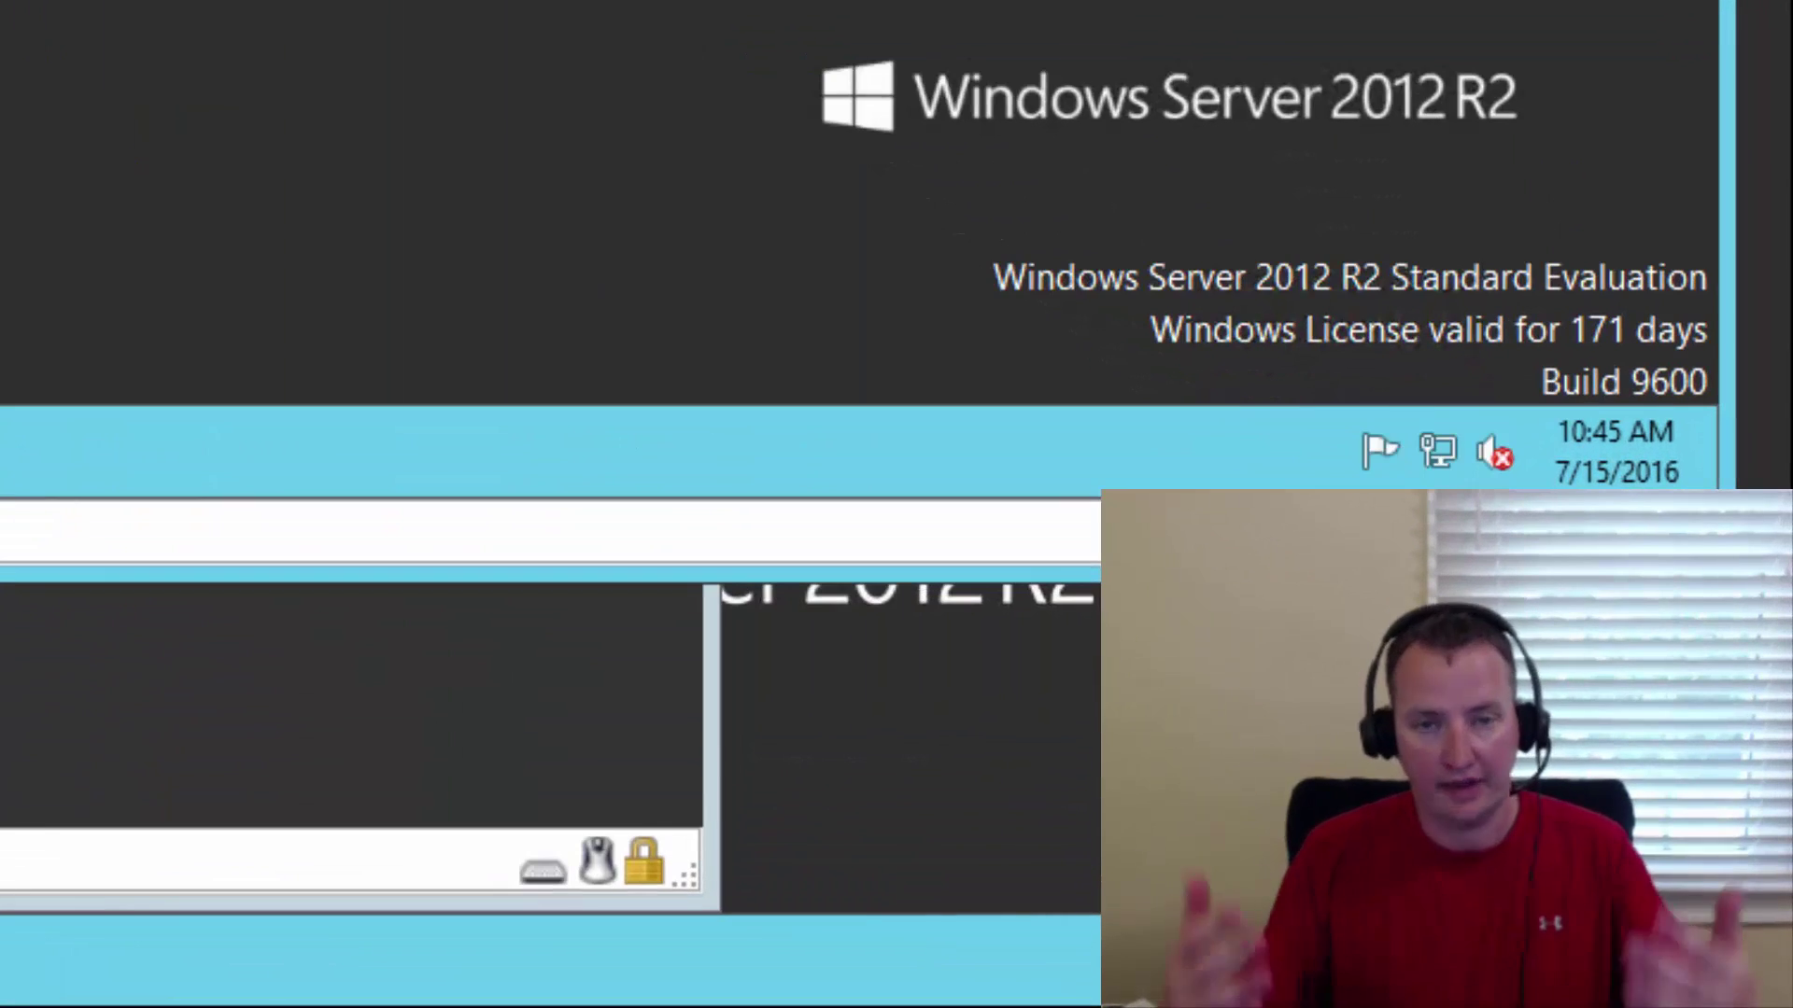